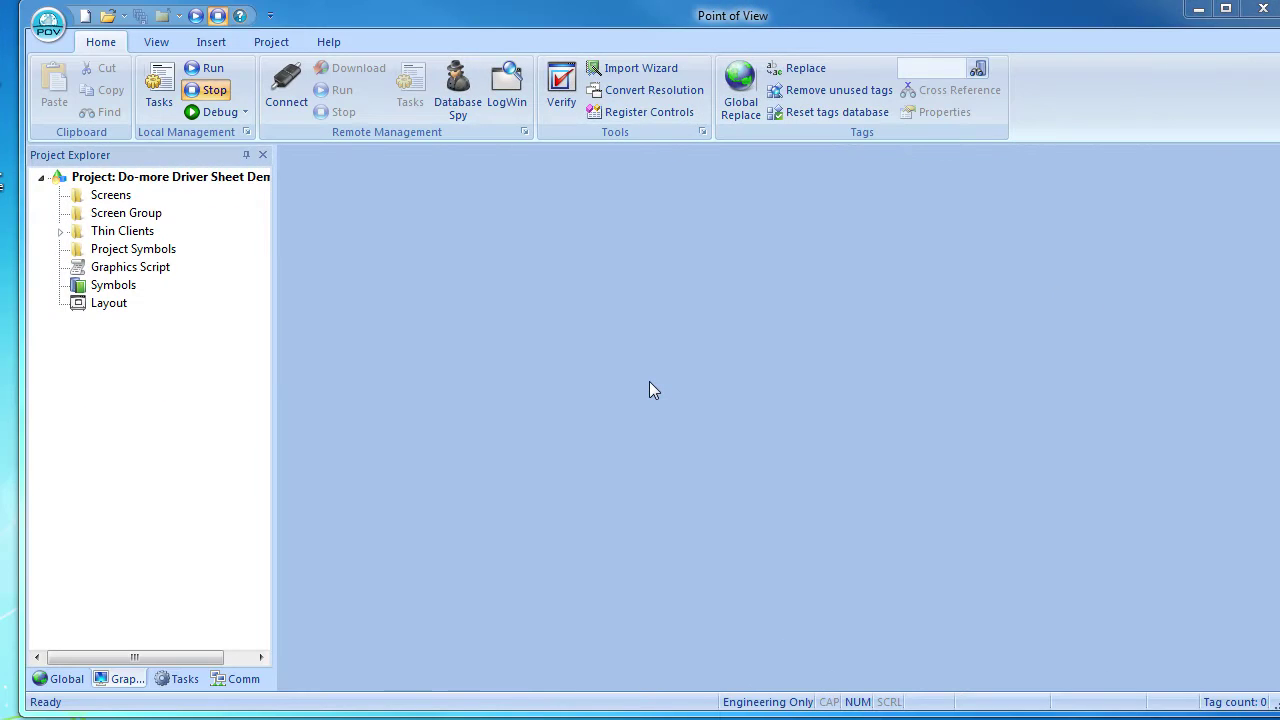
# Step: Add the AutomationDirect Do-more DOMOR driver to the project's communication drivers
pyautogui.click(243, 680)
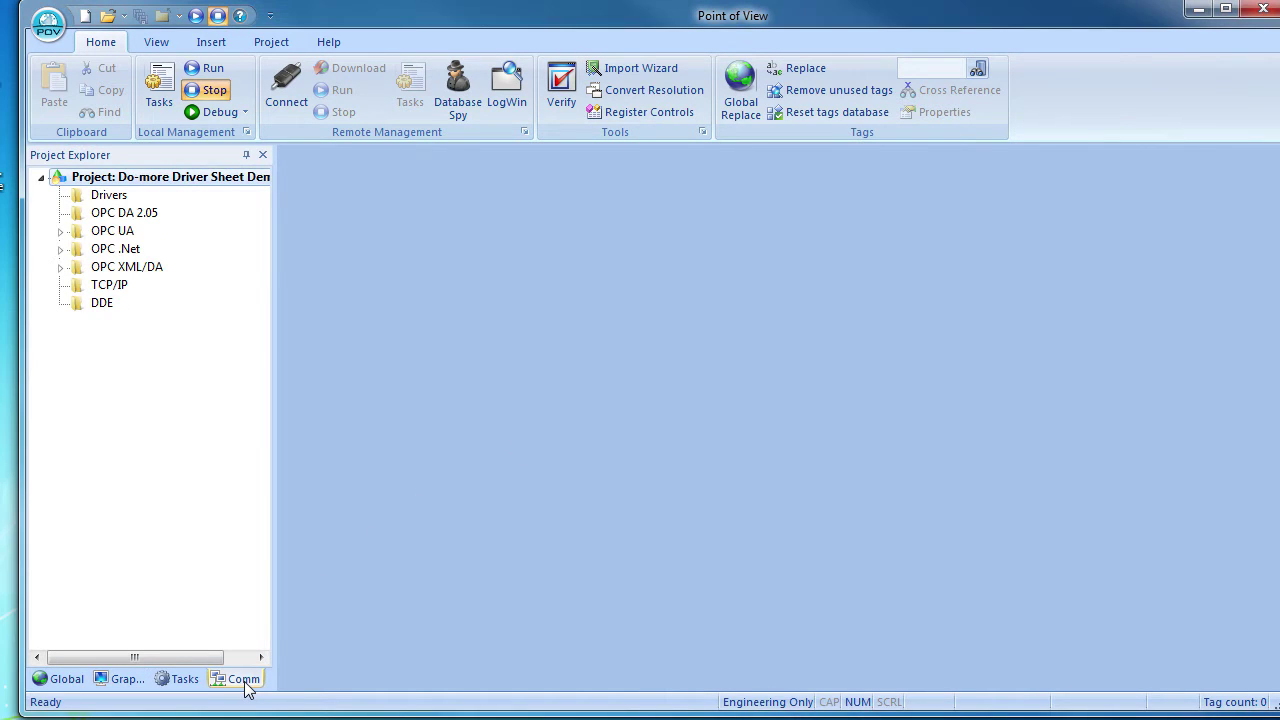
pyautogui.rightClick(100, 197)
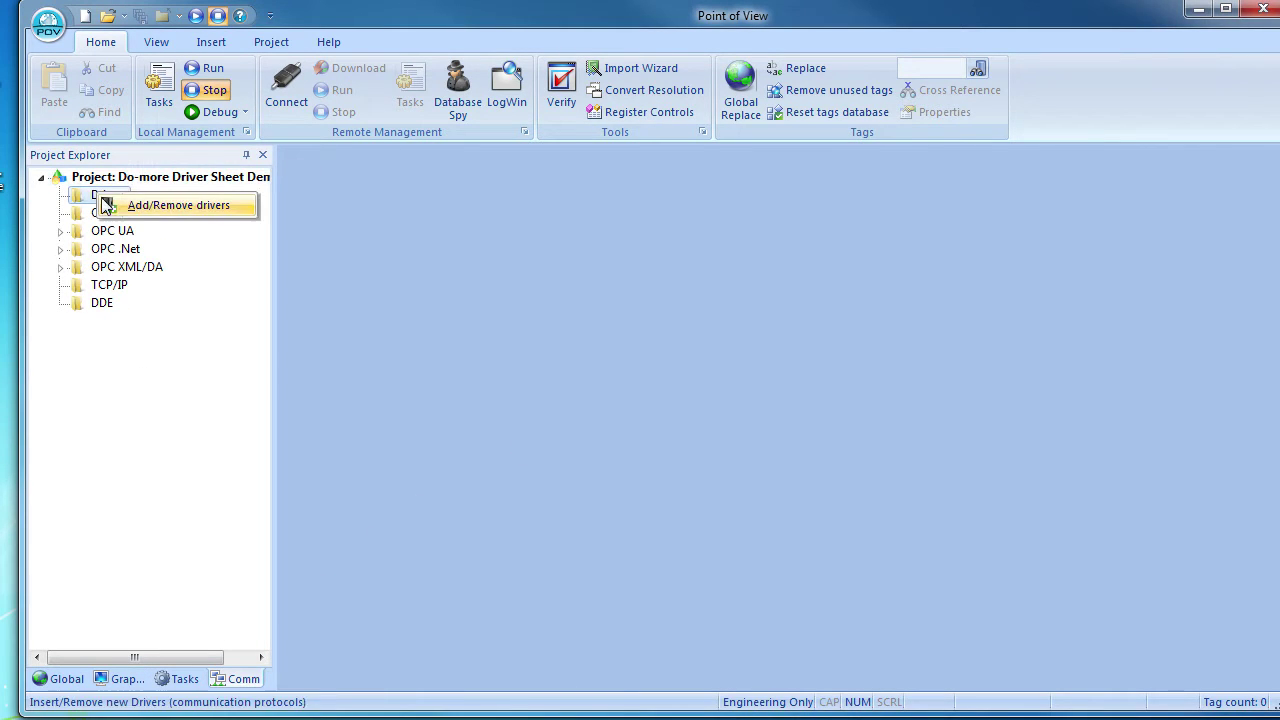
pyautogui.click(108, 205)
pyautogui.click(437, 300)
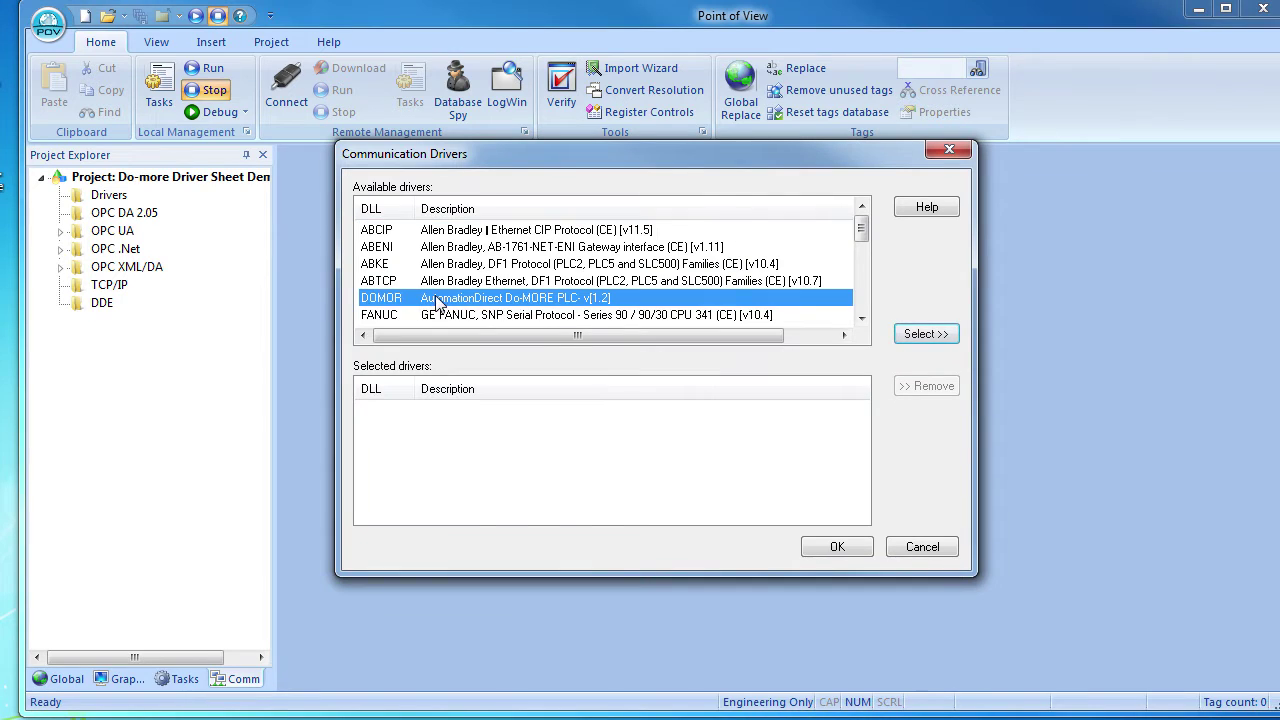
pyautogui.click(926, 334)
pyautogui.click(850, 549)
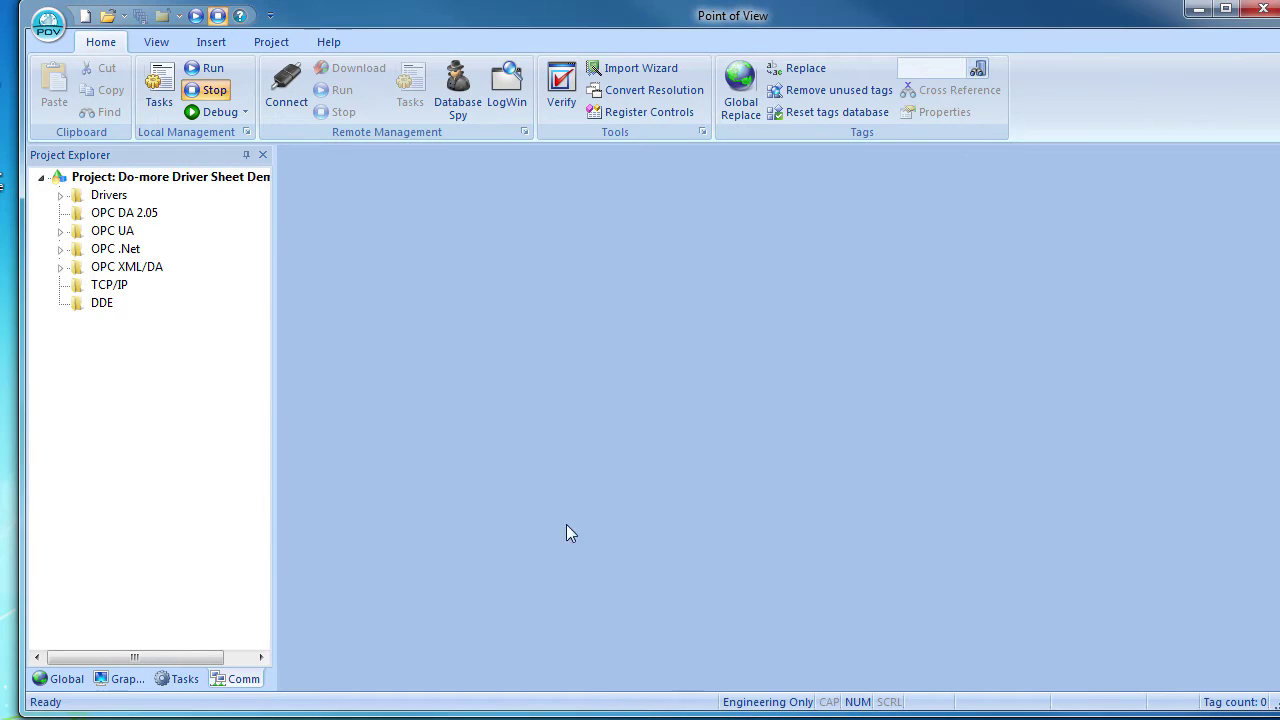
# Step: In the DOMOR MAIN DRIVER SHEET, set Read Status to a newly created ReadStatus tag
pyautogui.click(60, 195)
pyautogui.click(79, 213)
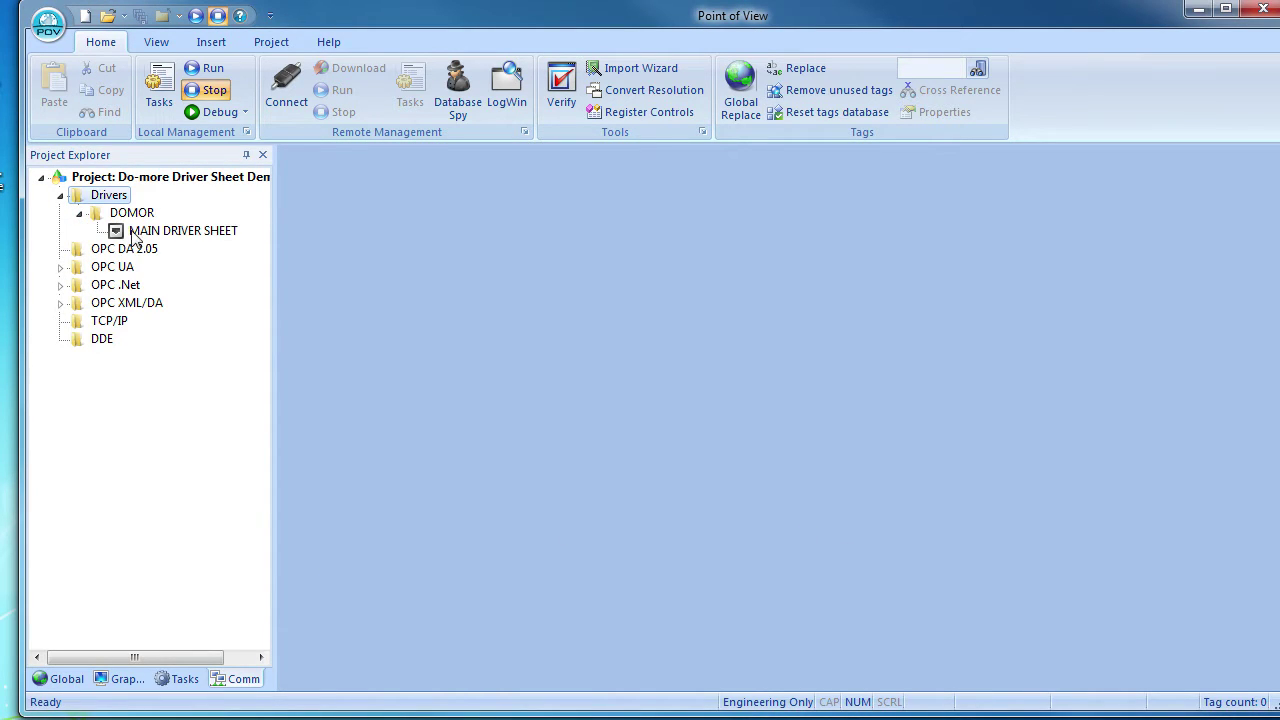
pyautogui.doubleClick(170, 231)
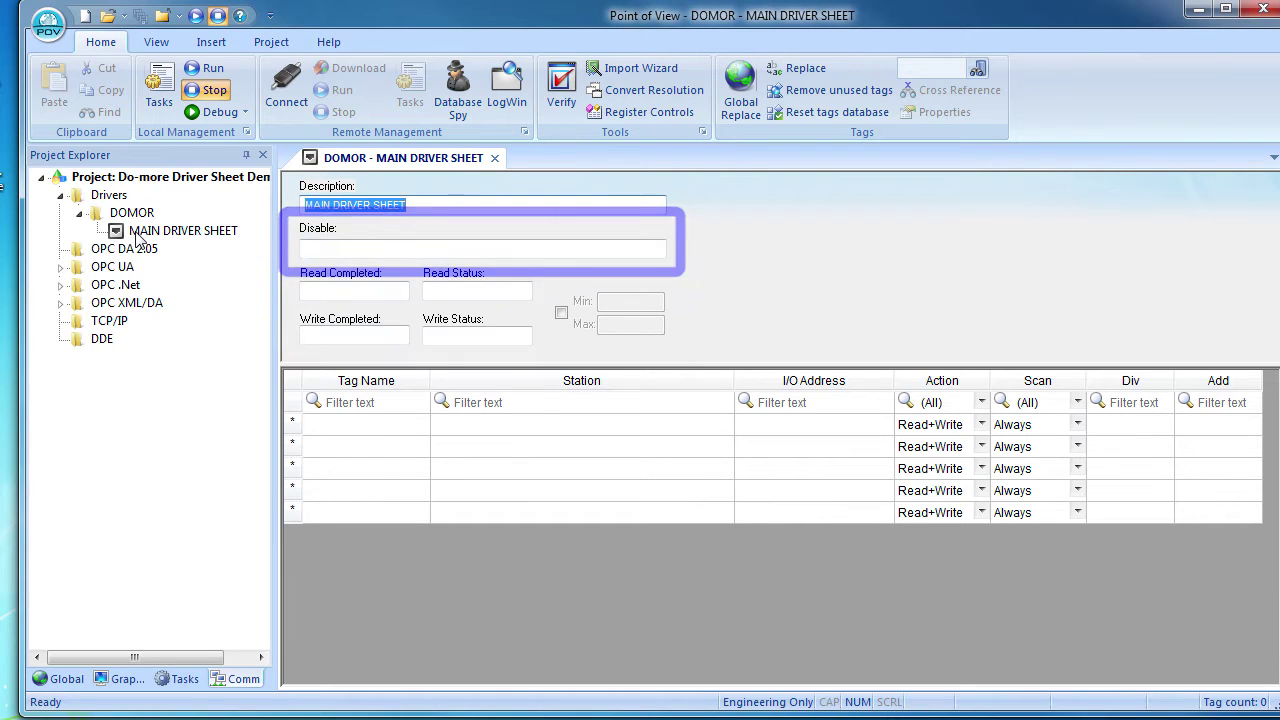
pyautogui.click(440, 291)
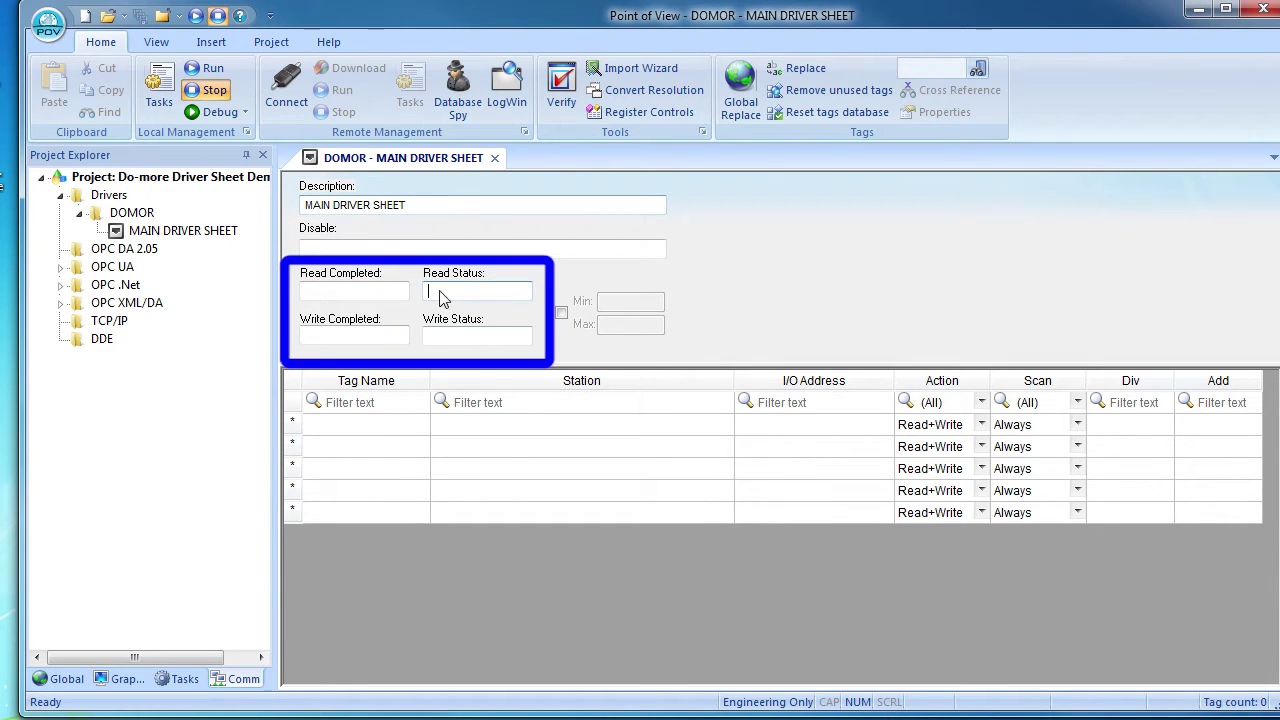
pyautogui.write('ReadStatus')
pyautogui.press('Tab')
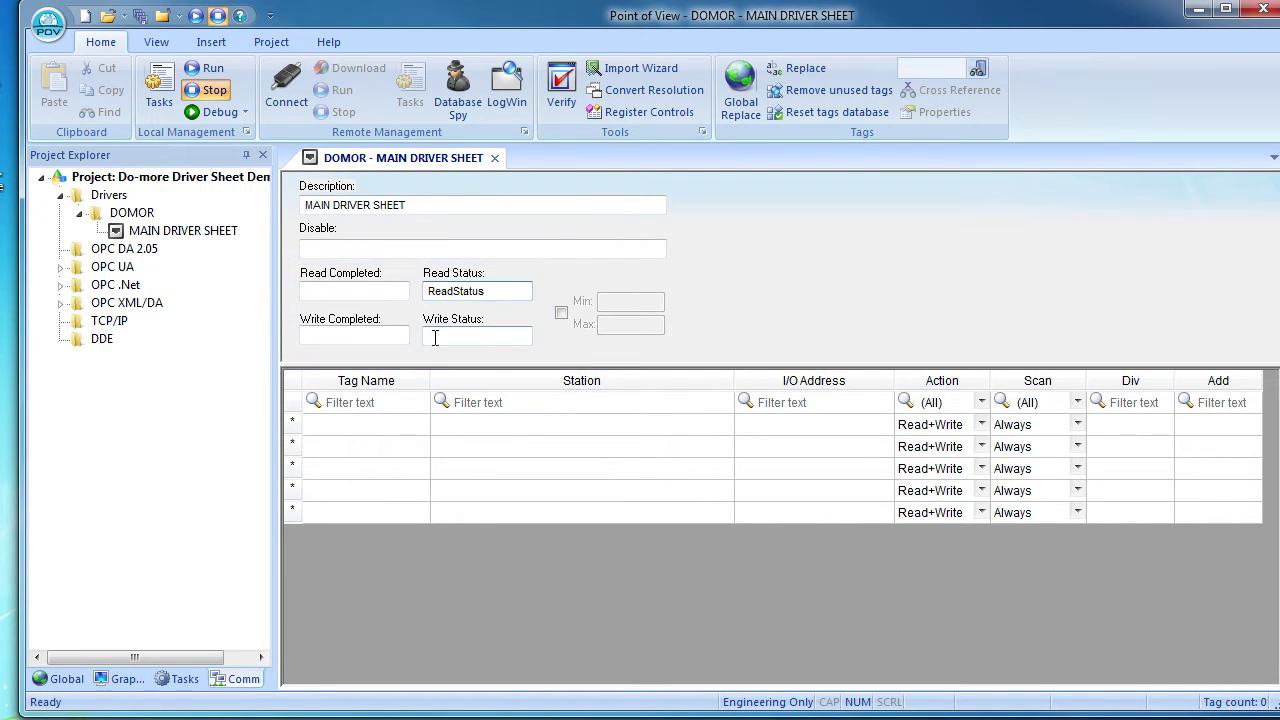
pyautogui.click(503, 458)
pyautogui.click(594, 454)
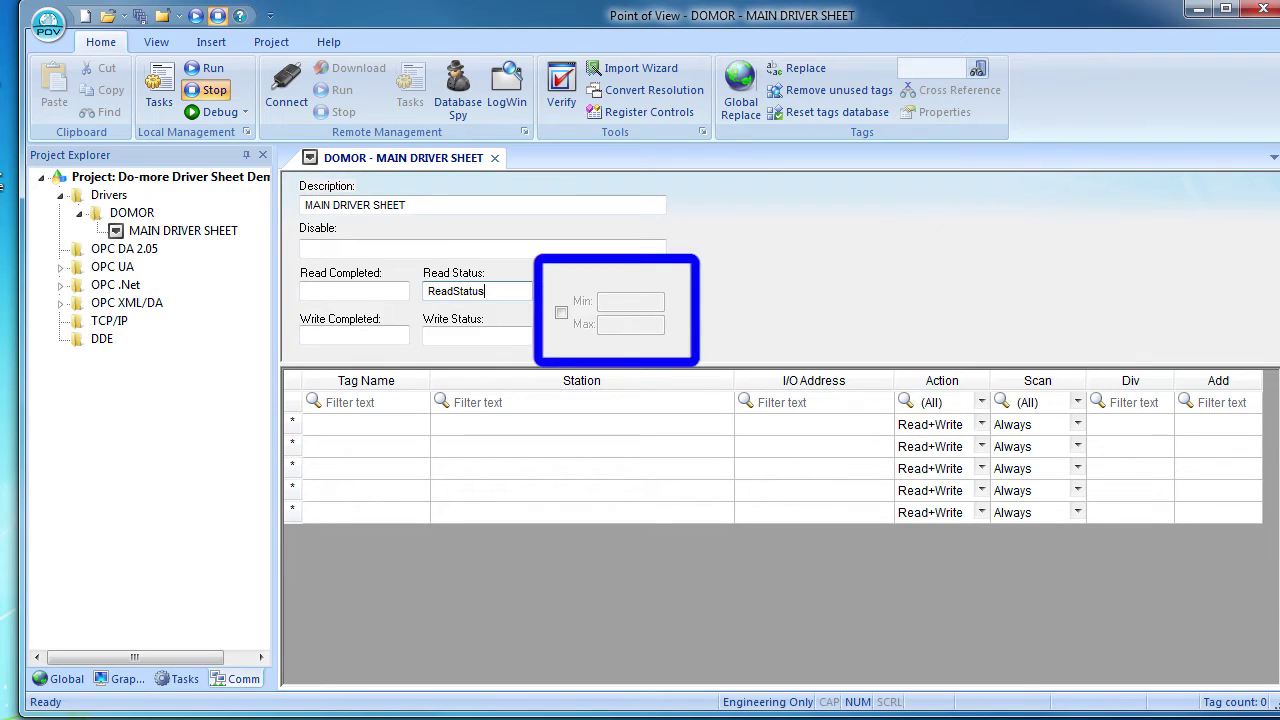
pyautogui.press('Tab')
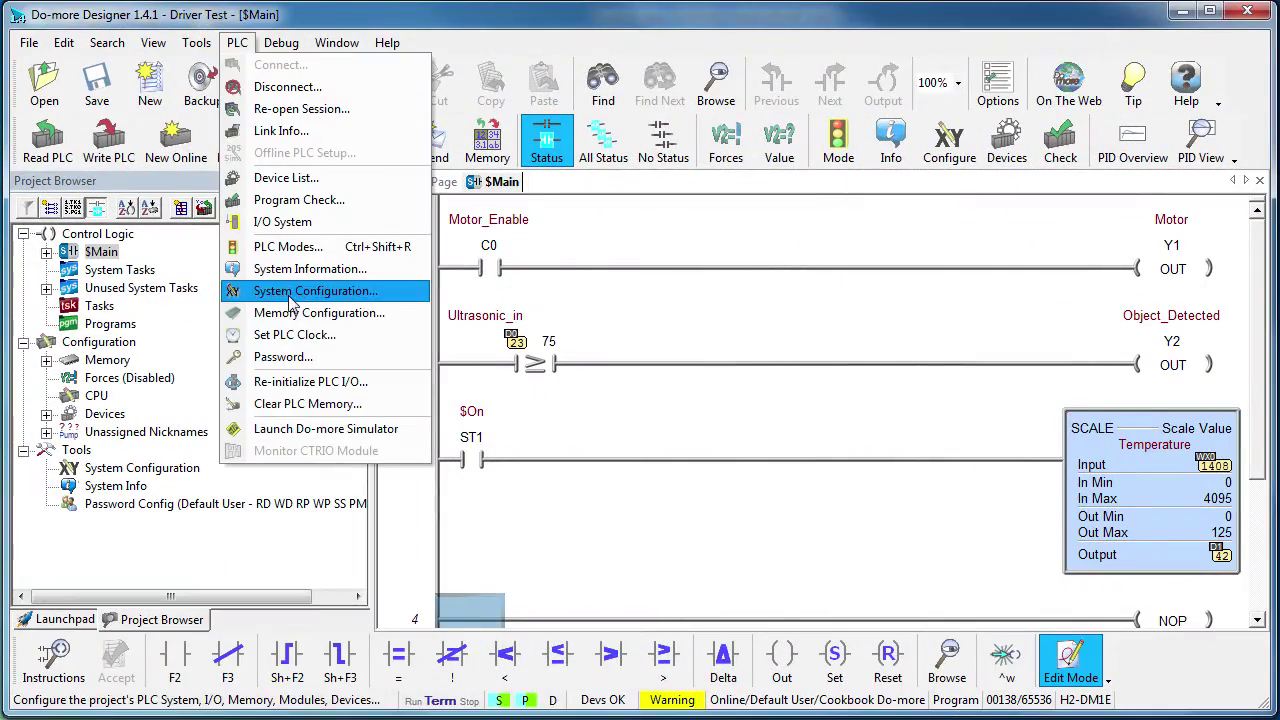
# Step: Add a Bit memory block named NewBitBlock in the system configuration
pyautogui.click(296, 313)
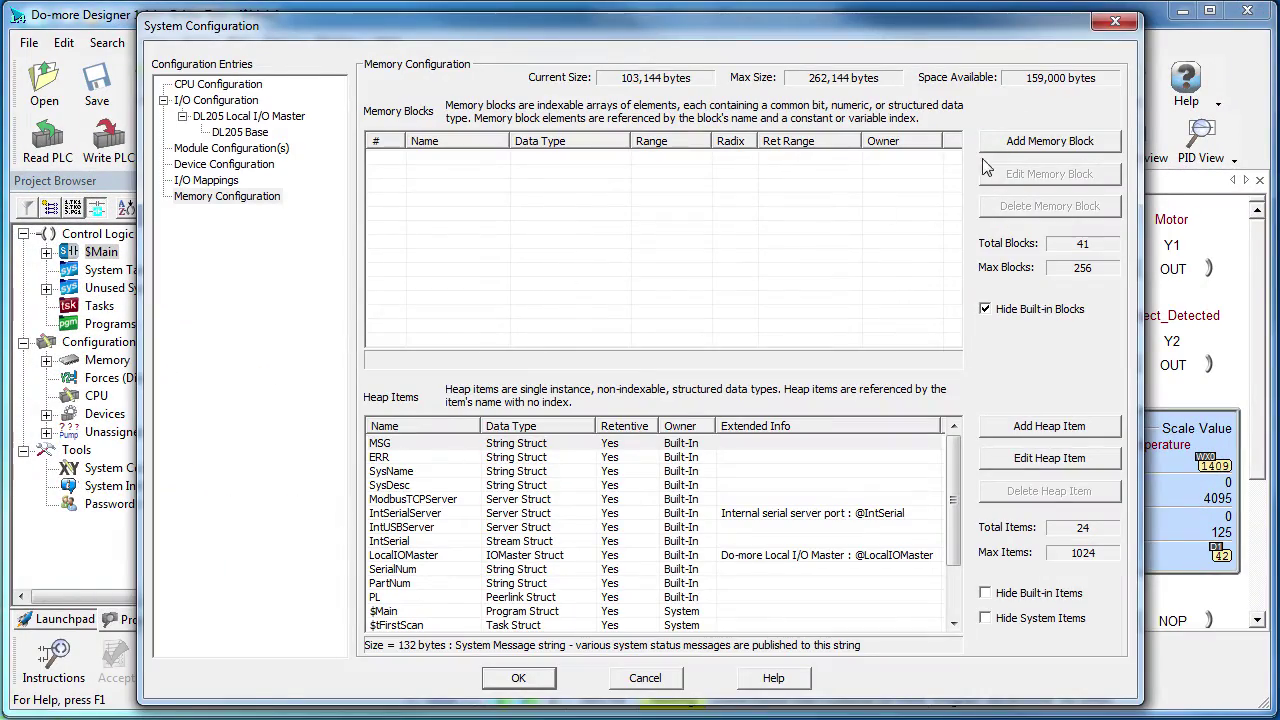
pyautogui.click(1012, 146)
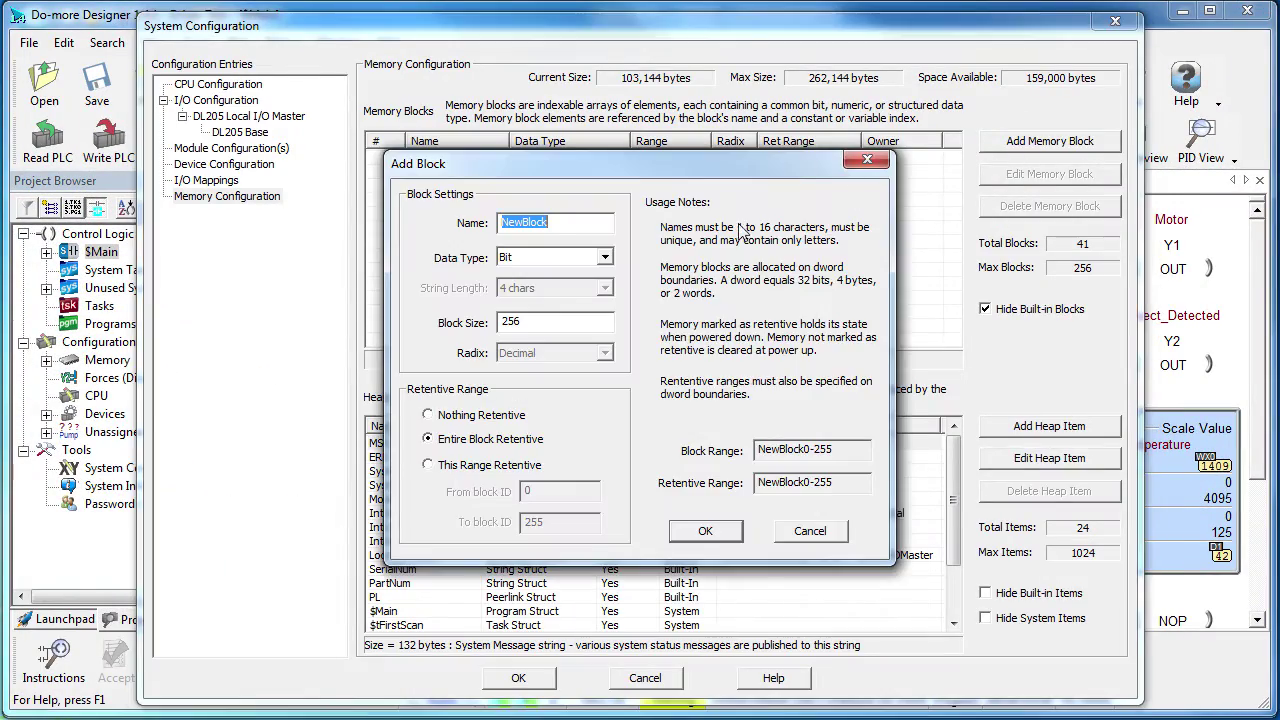
pyautogui.click(528, 221)
pyautogui.write('Bi')
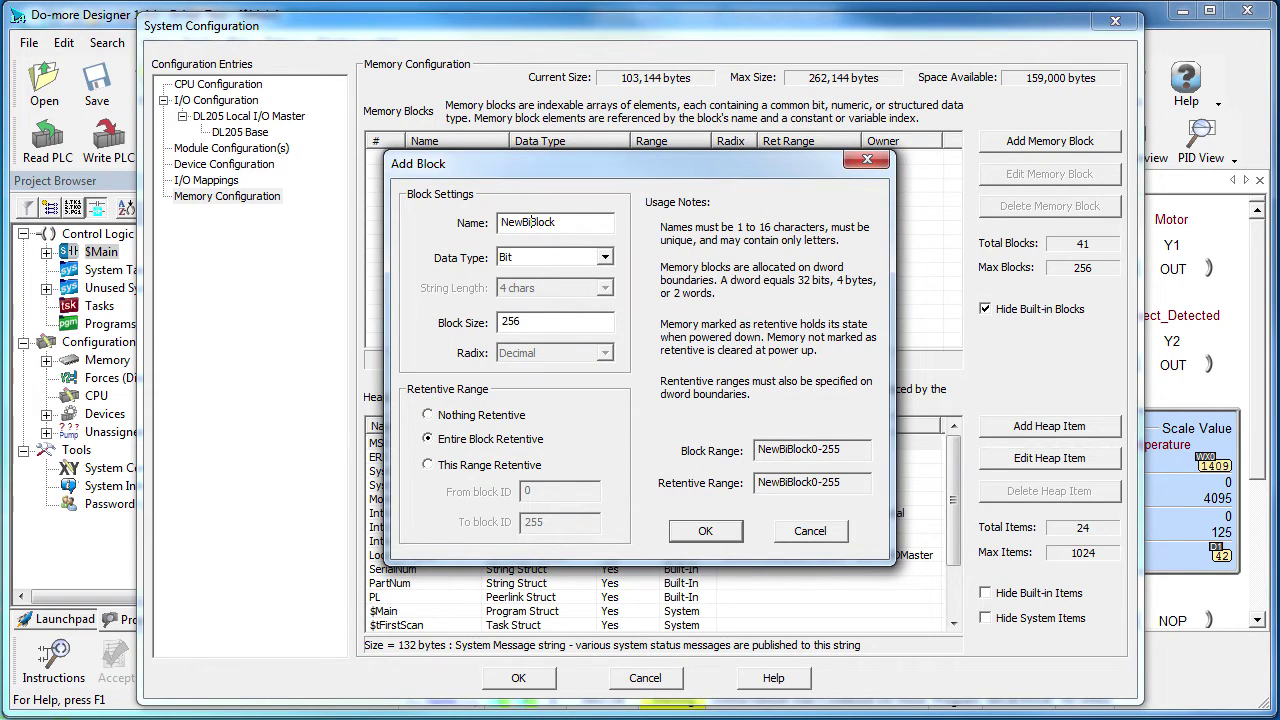
pyautogui.write('t')
pyautogui.click(603, 256)
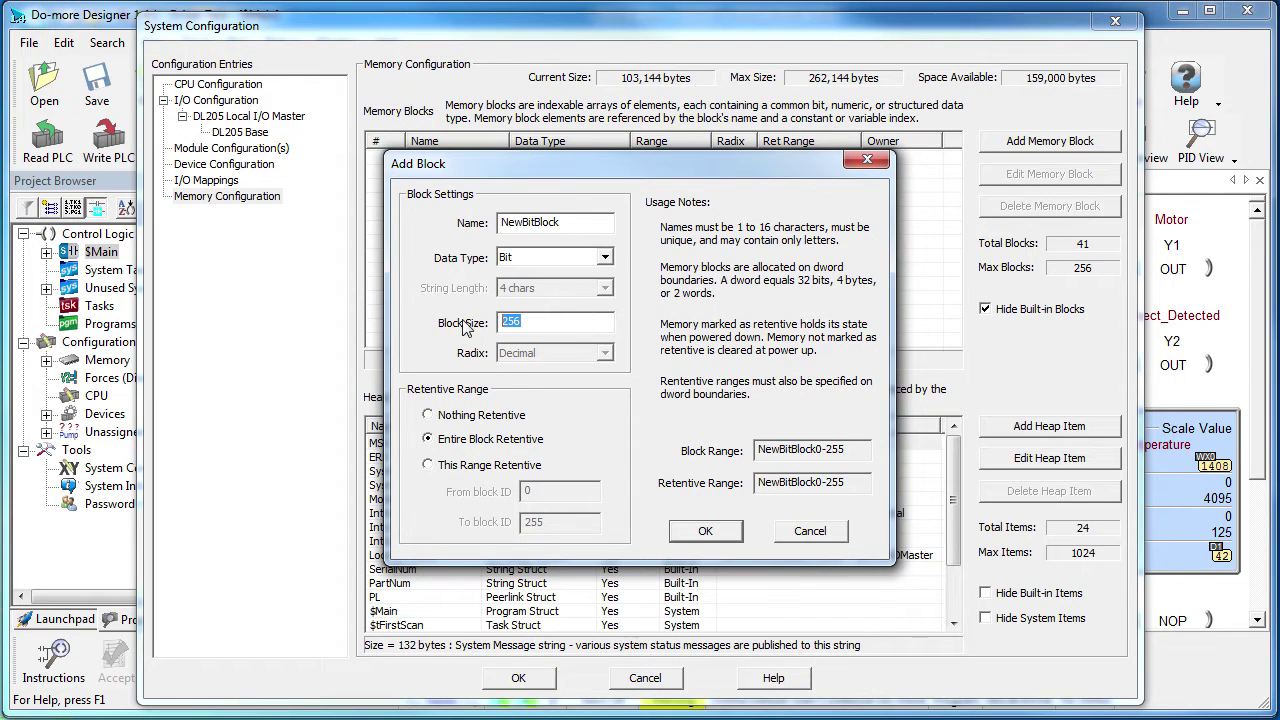
pyautogui.click(700, 534)
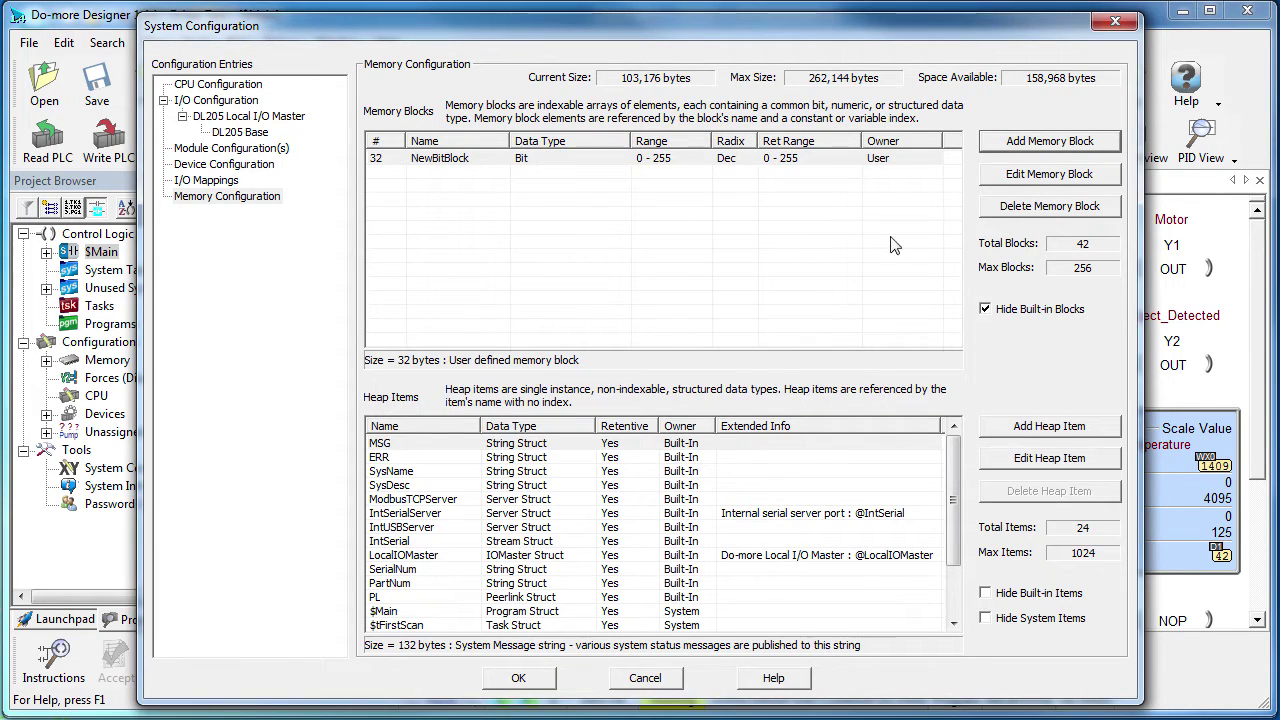
# Step: Add NewStringBlock as a String Struct block of 27 strings, 64 characters each
pyautogui.click(1020, 150)
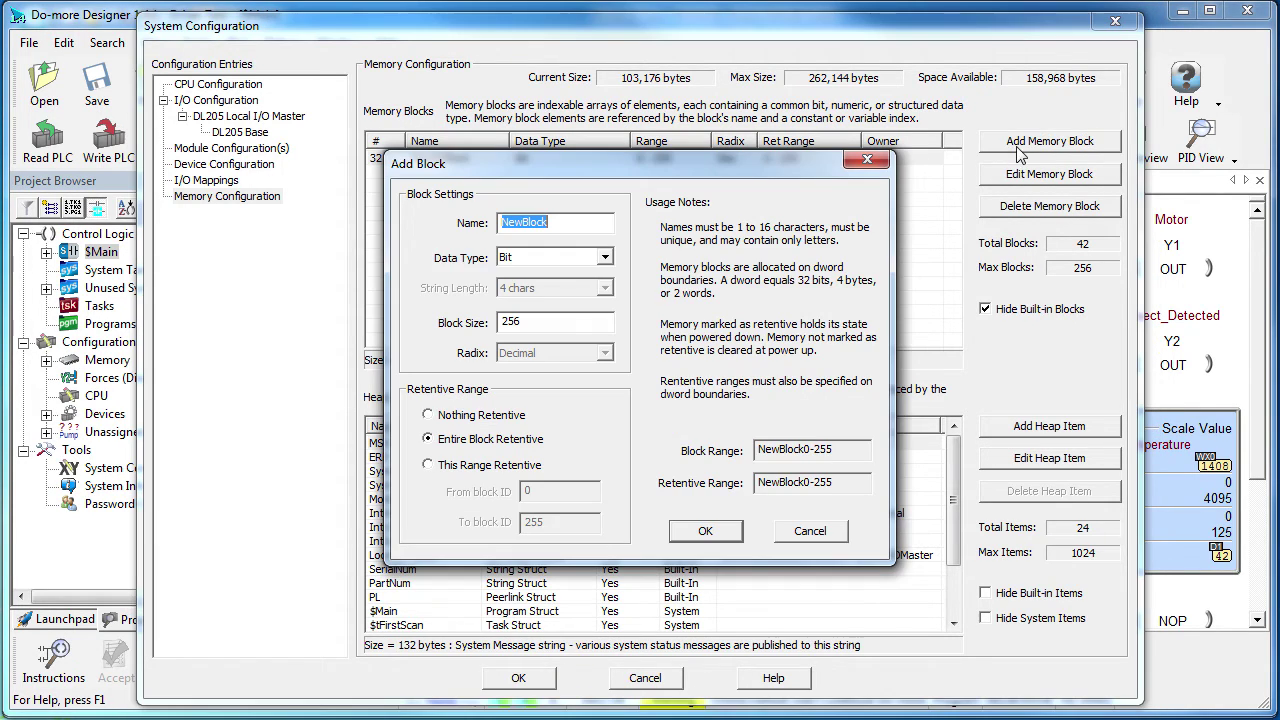
pyautogui.click(524, 222)
pyautogui.write('Str')
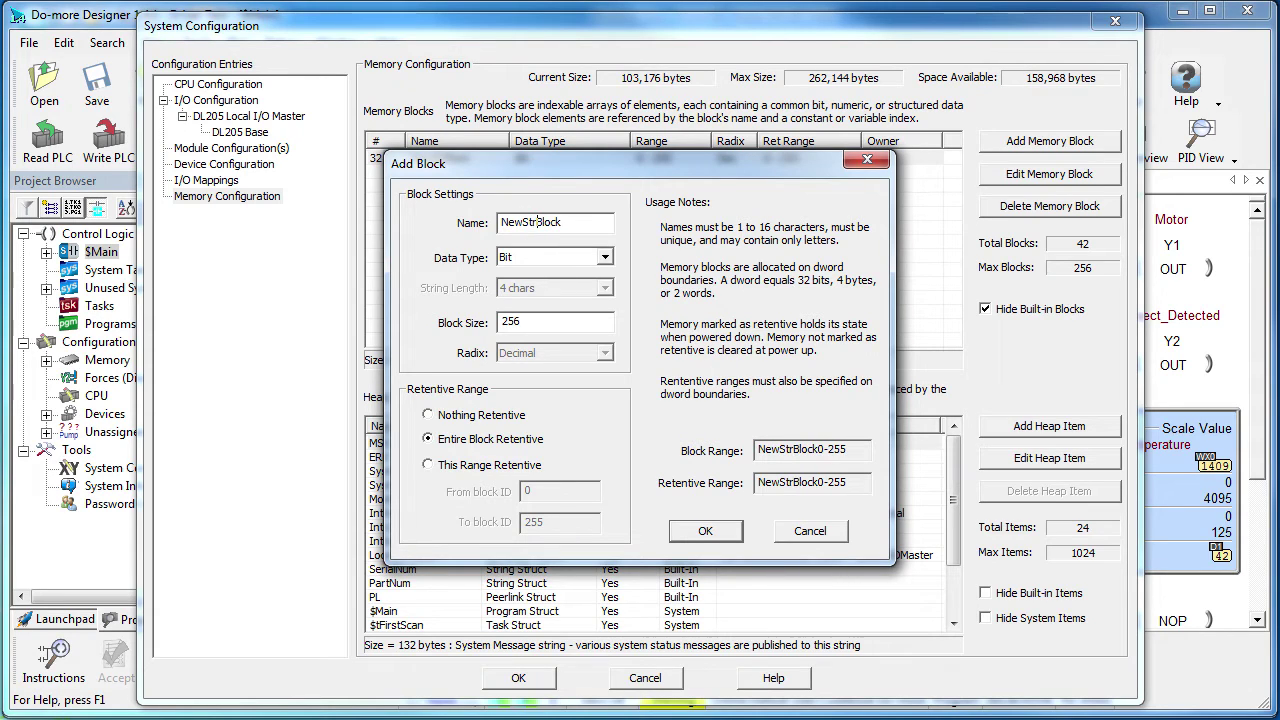
pyautogui.write('ing')
pyautogui.click(604, 260)
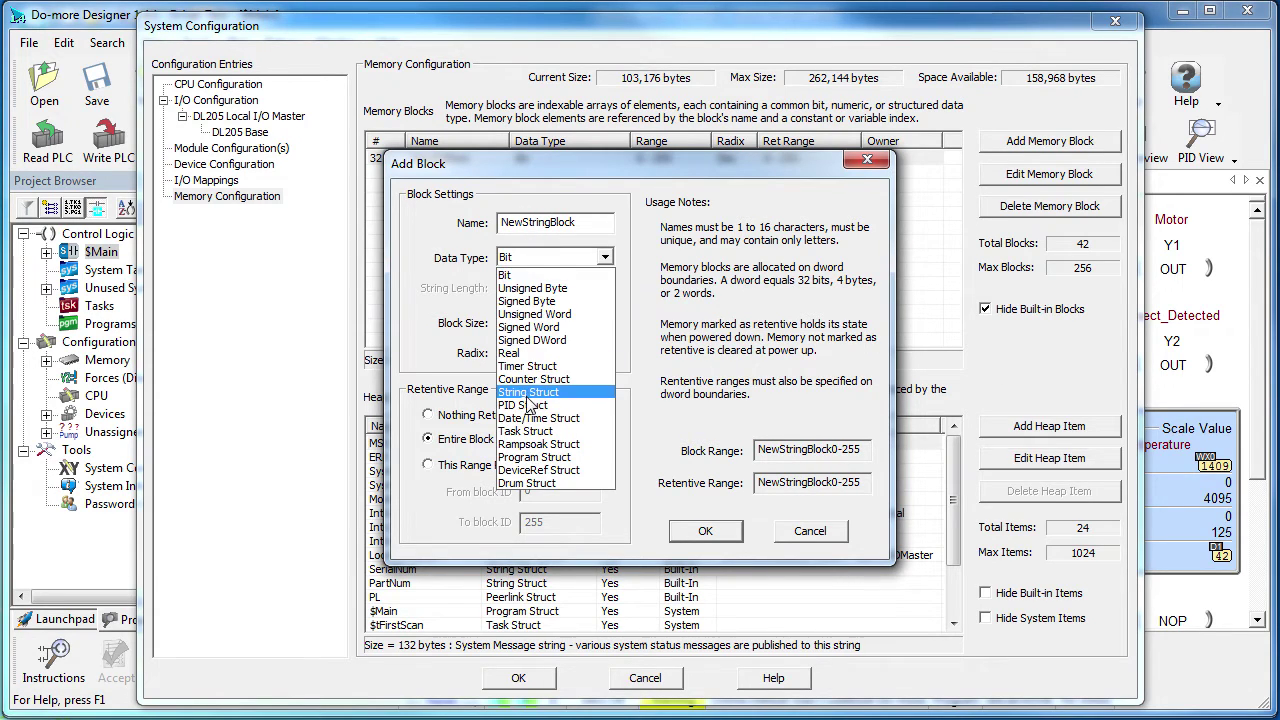
pyautogui.click(528, 392)
pyautogui.click(604, 288)
pyautogui.click(607, 338)
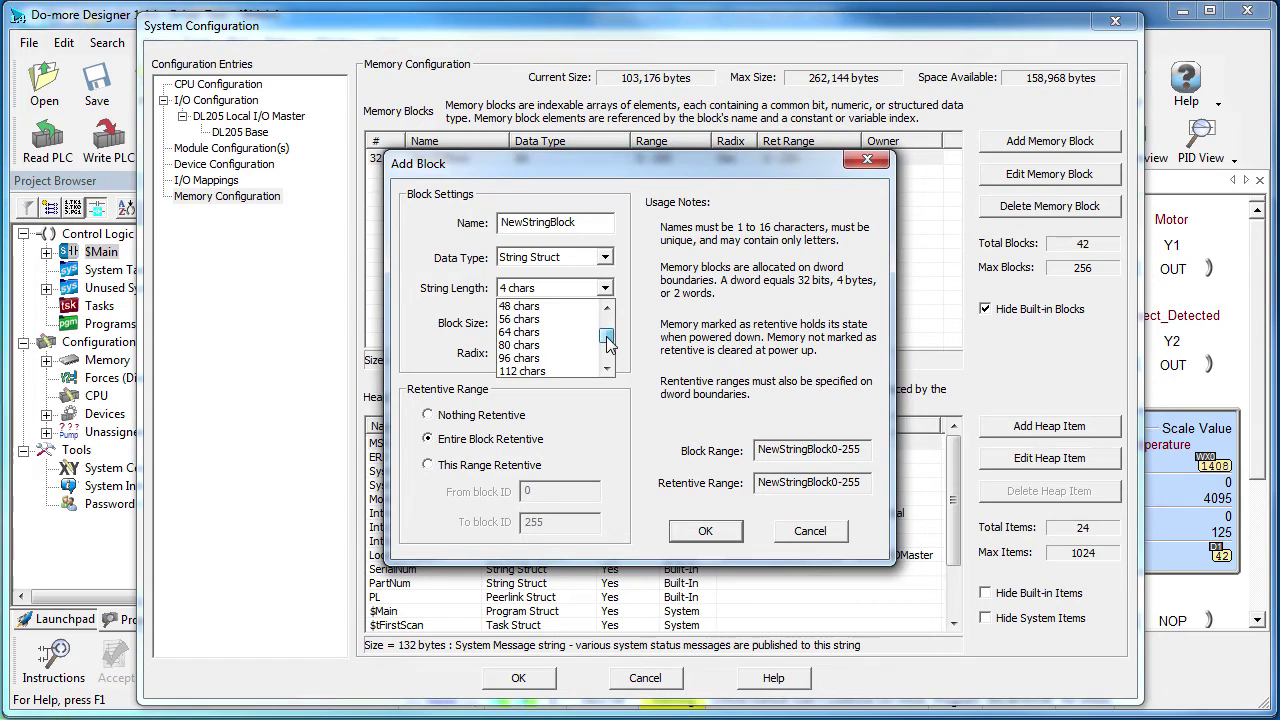
pyautogui.click(540, 338)
pyautogui.moveTo(555, 322); pyautogui.dragTo(473, 338)
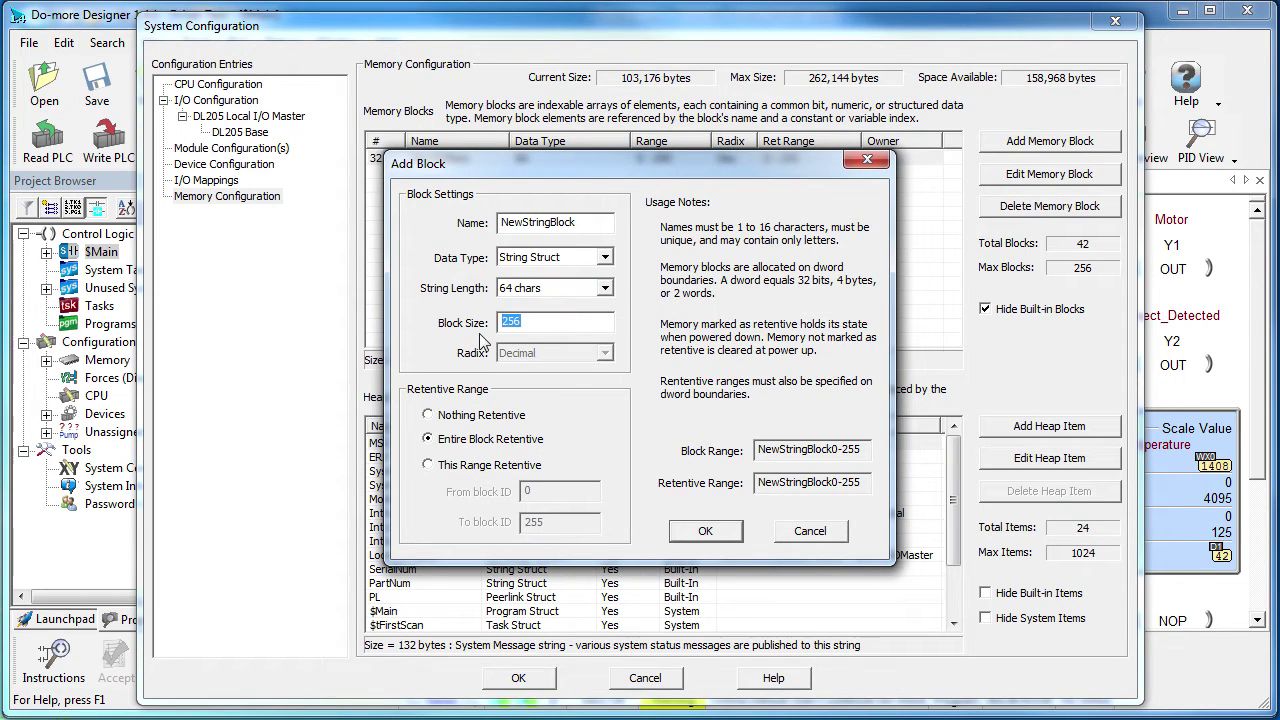
pyautogui.write('27')
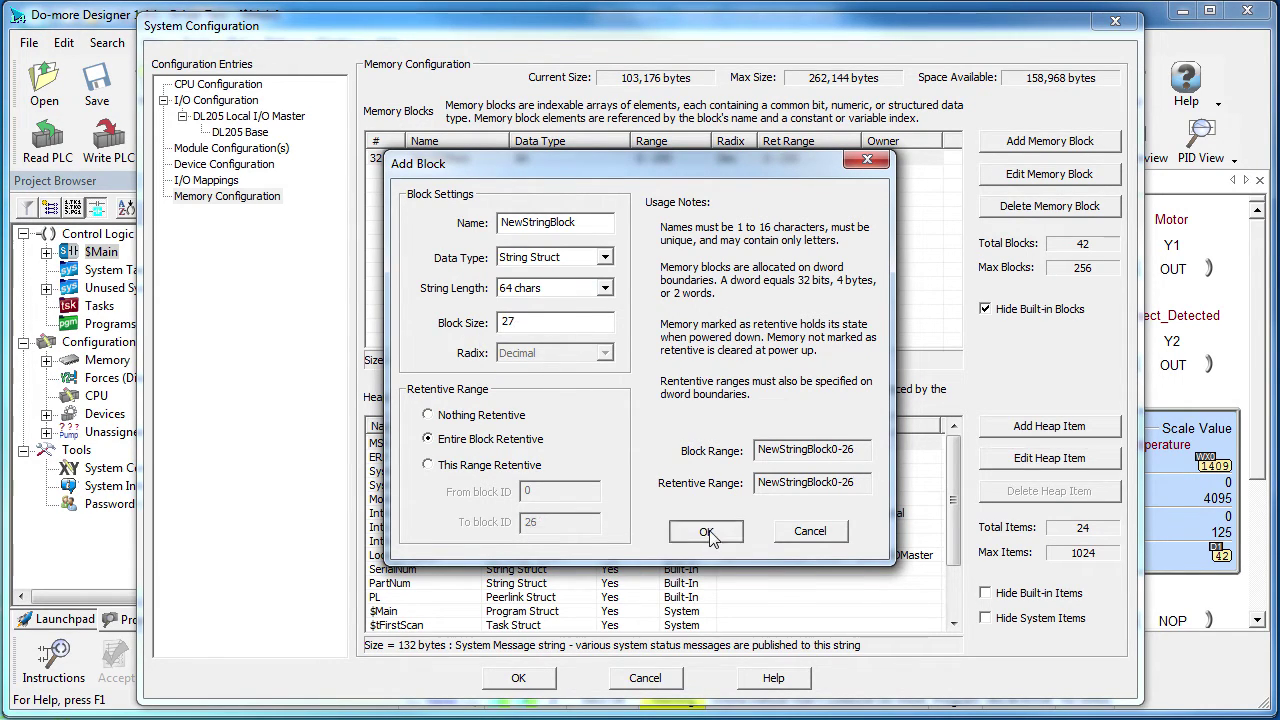
pyautogui.click(706, 531)
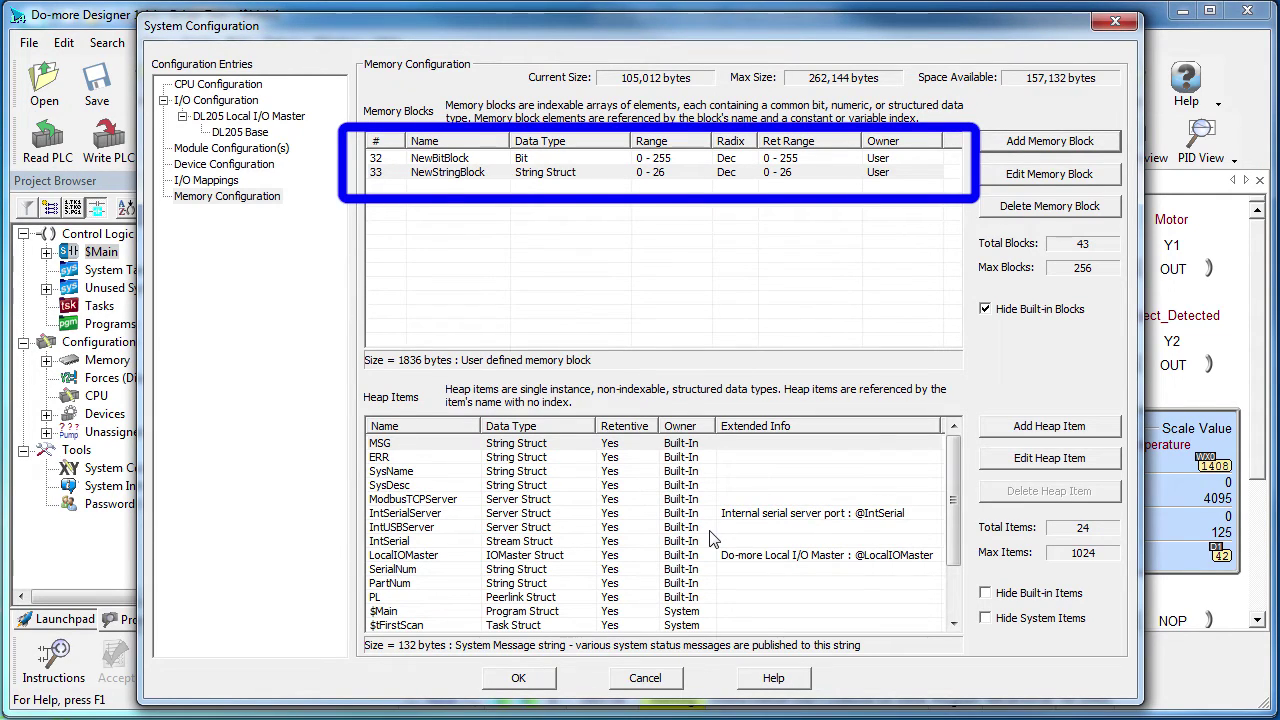
# Step: Add a PID Struct heap item named NewPIDItem and apply the system configuration
pyautogui.click(1040, 430)
pyautogui.click(655, 307)
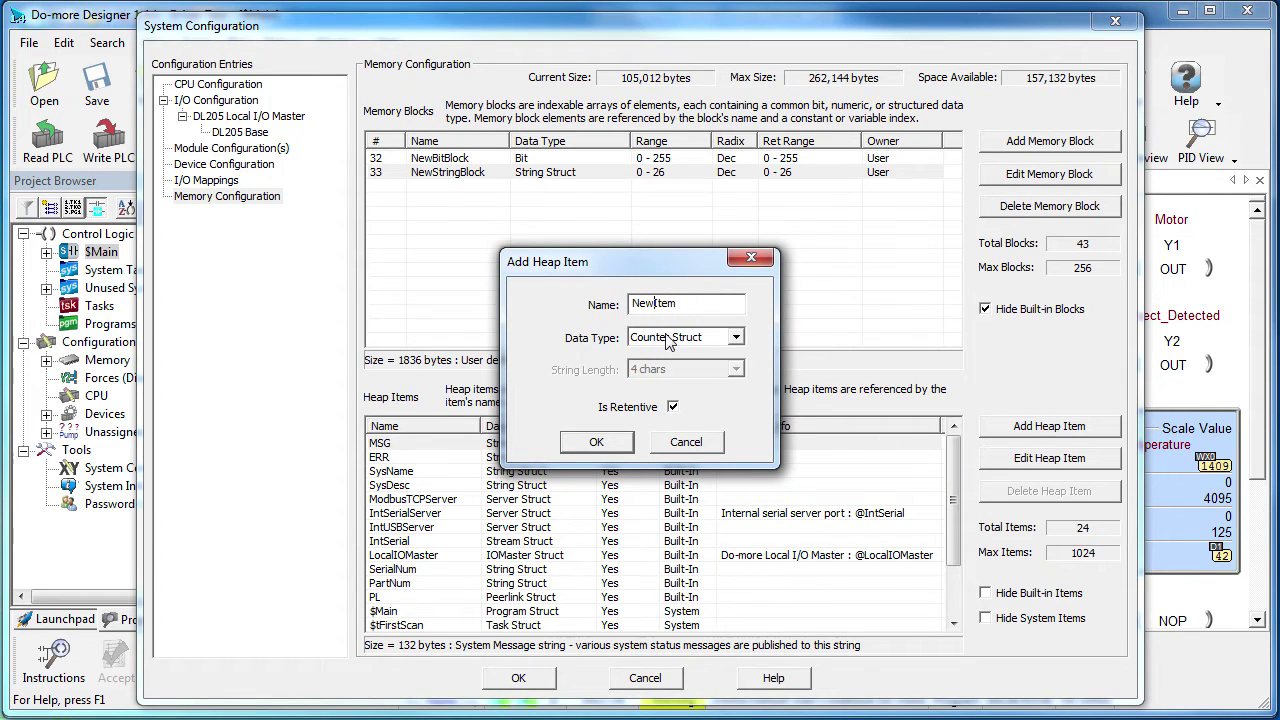
pyautogui.write('PID')
pyautogui.click(736, 337)
pyautogui.click(690, 394)
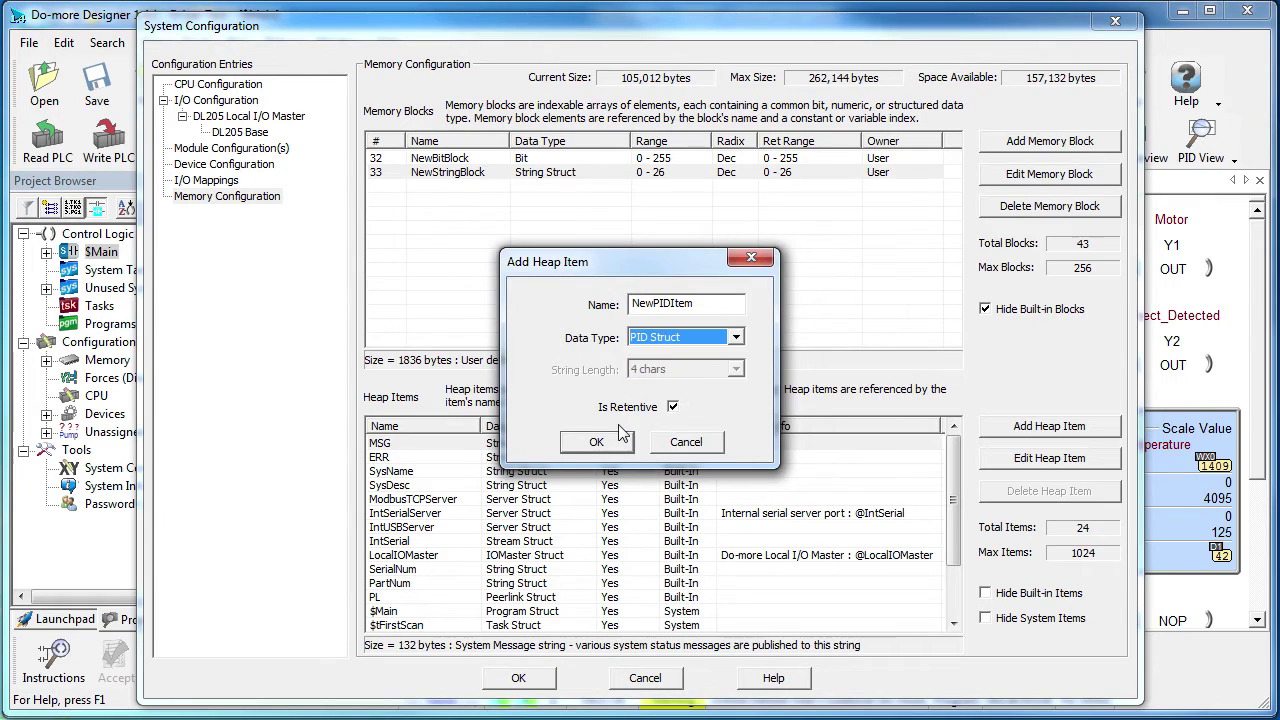
pyautogui.click(591, 443)
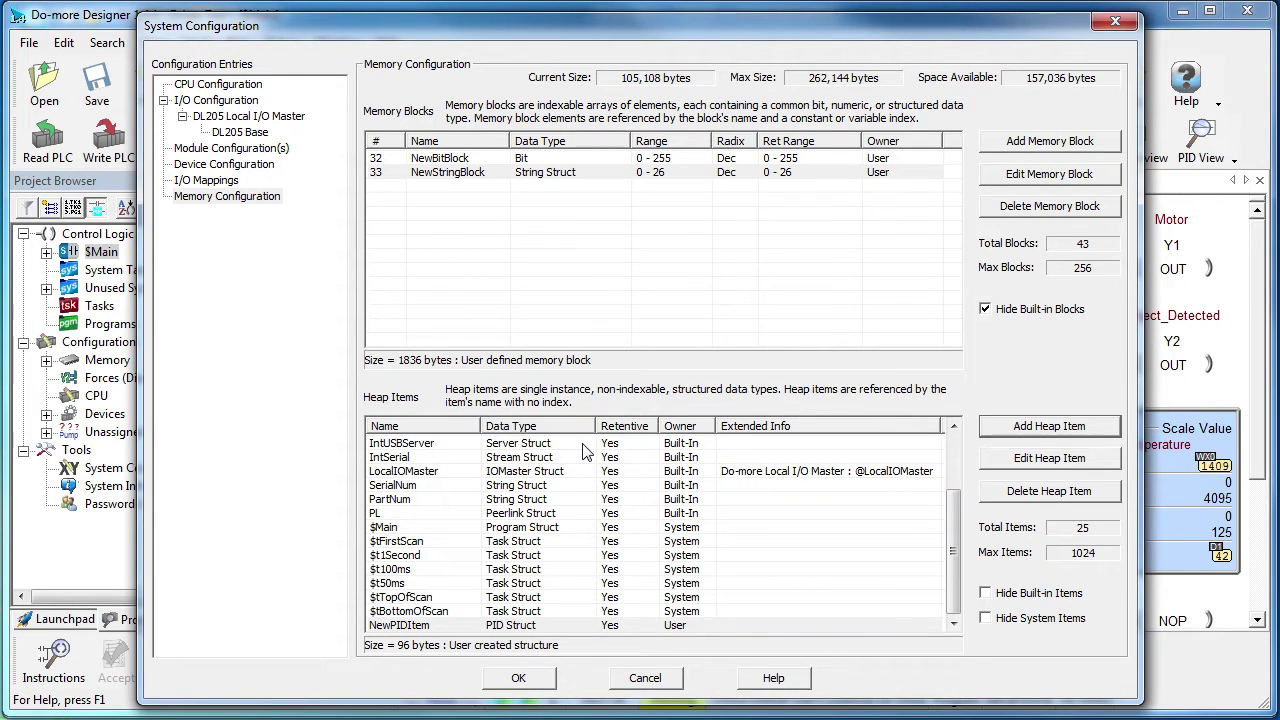
pyautogui.click(528, 684)
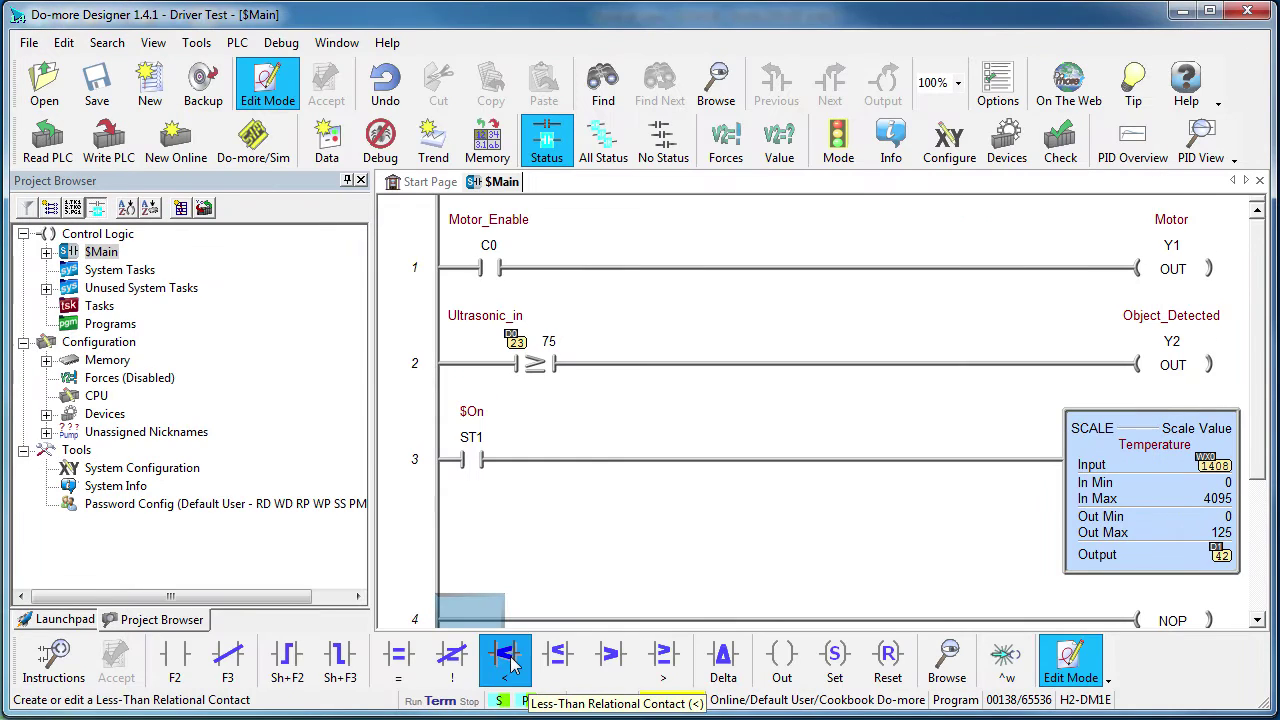
# Step: Create a new program code block named NewProgram
pyautogui.rightClick(110, 333)
pyautogui.click(205, 362)
pyautogui.write('NewProgram')
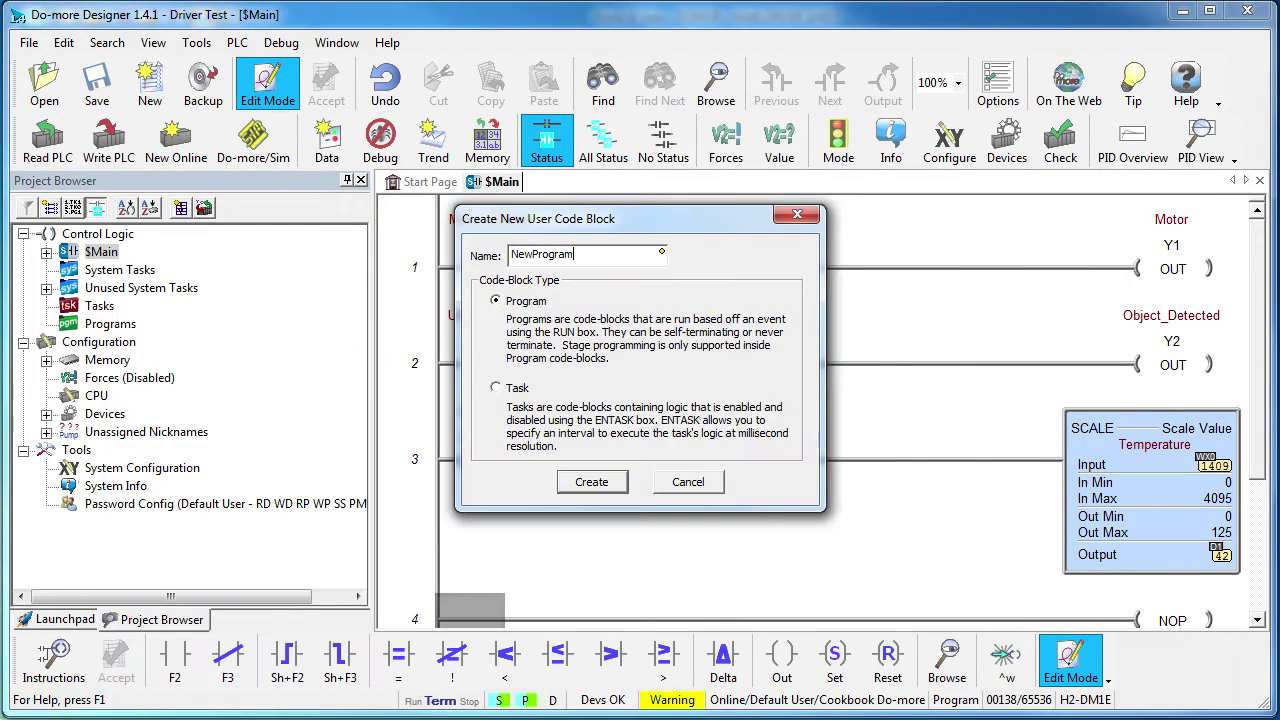
pyautogui.click(600, 482)
pyautogui.click(601, 570)
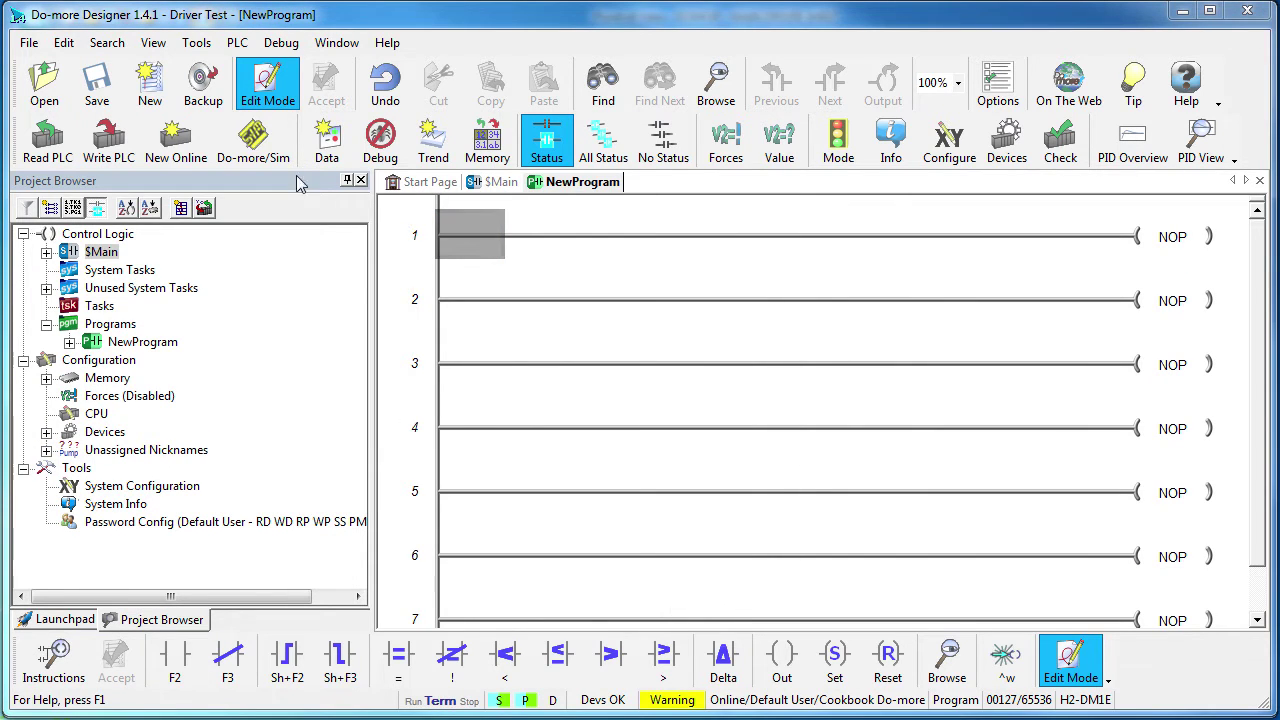
# Step: Review the heap items in the PLC memory configuration and close it
pyautogui.click(237, 44)
pyautogui.click(319, 313)
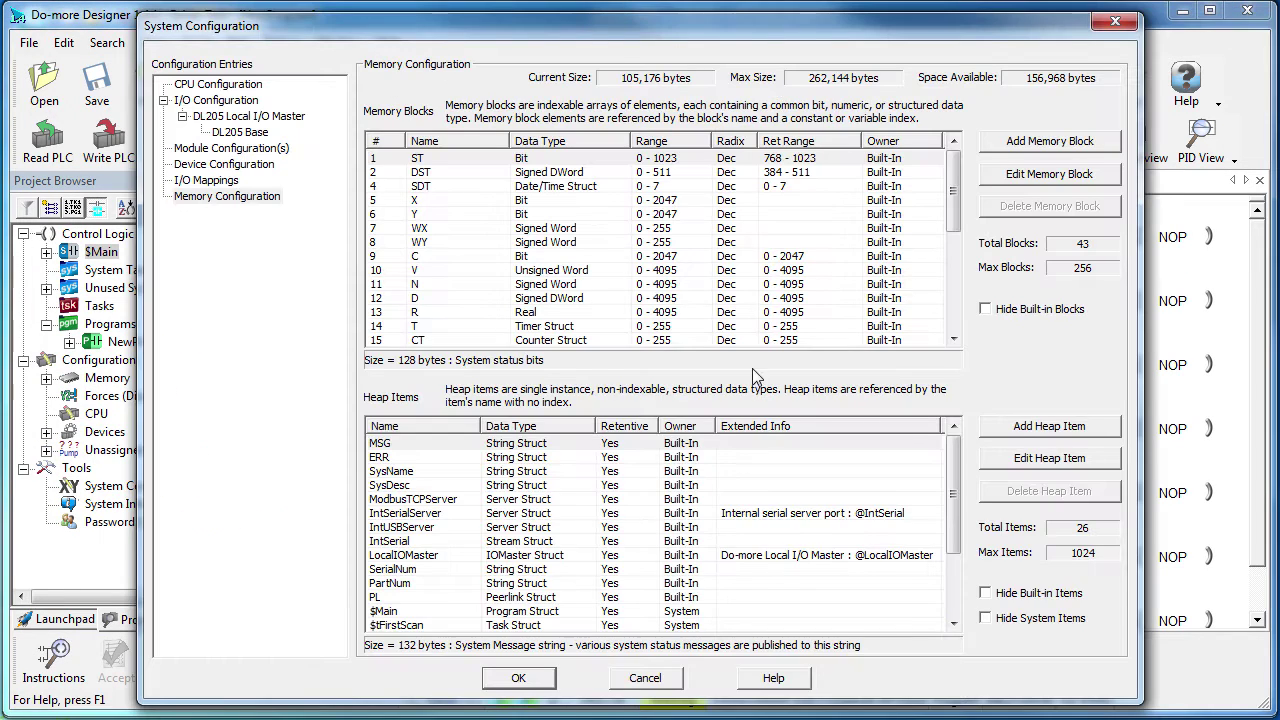
pyautogui.scroll(-5, 959, 506)
pyautogui.click(530, 678)
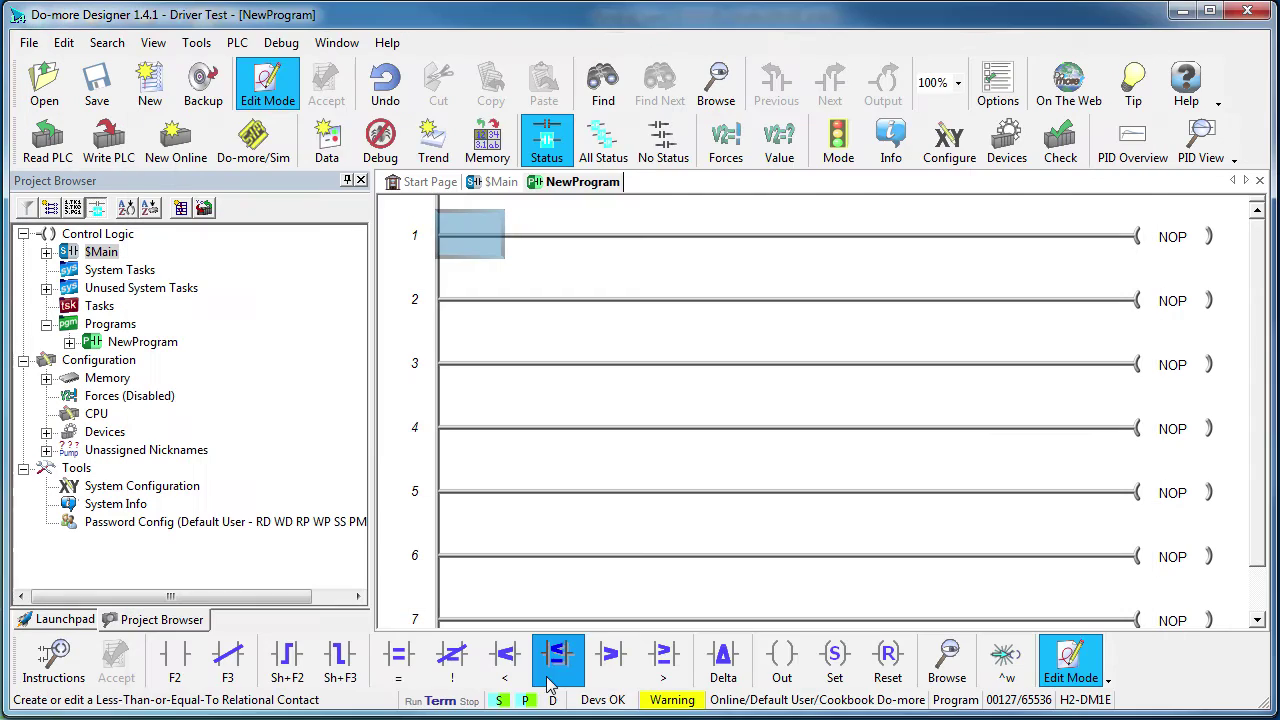
# Step: Save the project and write it to the PLC despite check messages
pyautogui.click(98, 97)
pyautogui.click(108, 140)
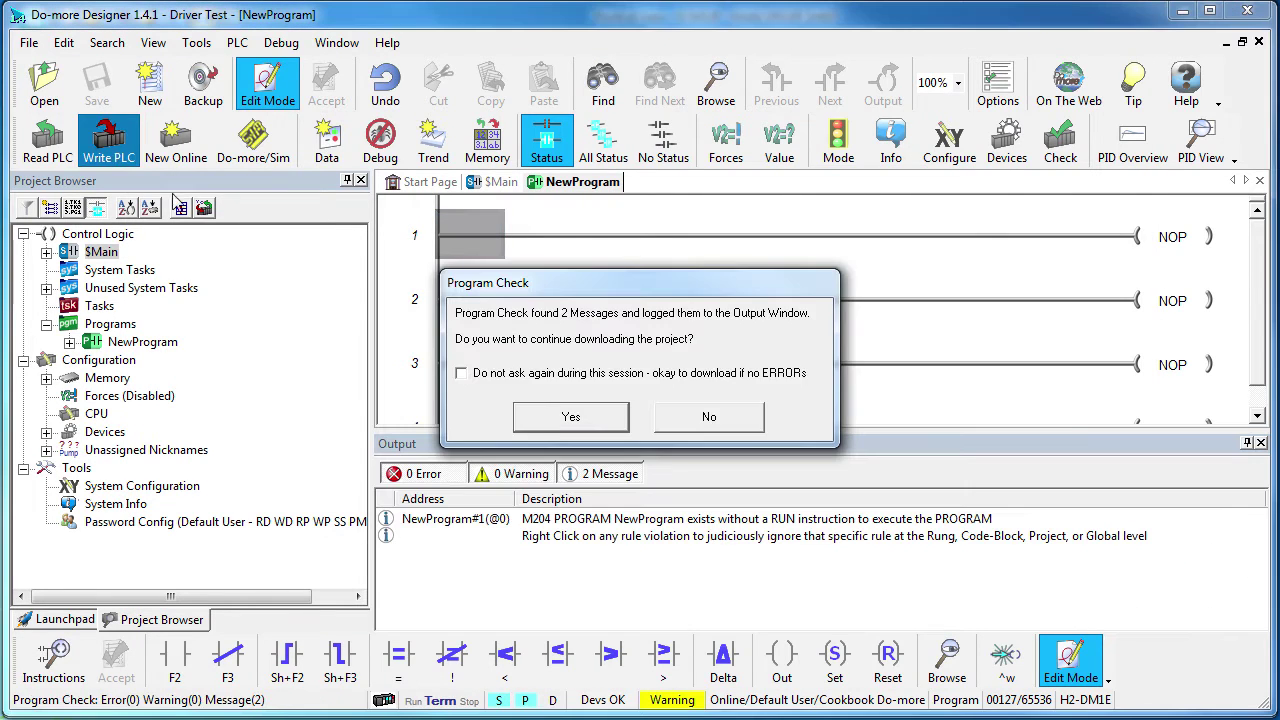
pyautogui.click(556, 418)
pyautogui.click(563, 636)
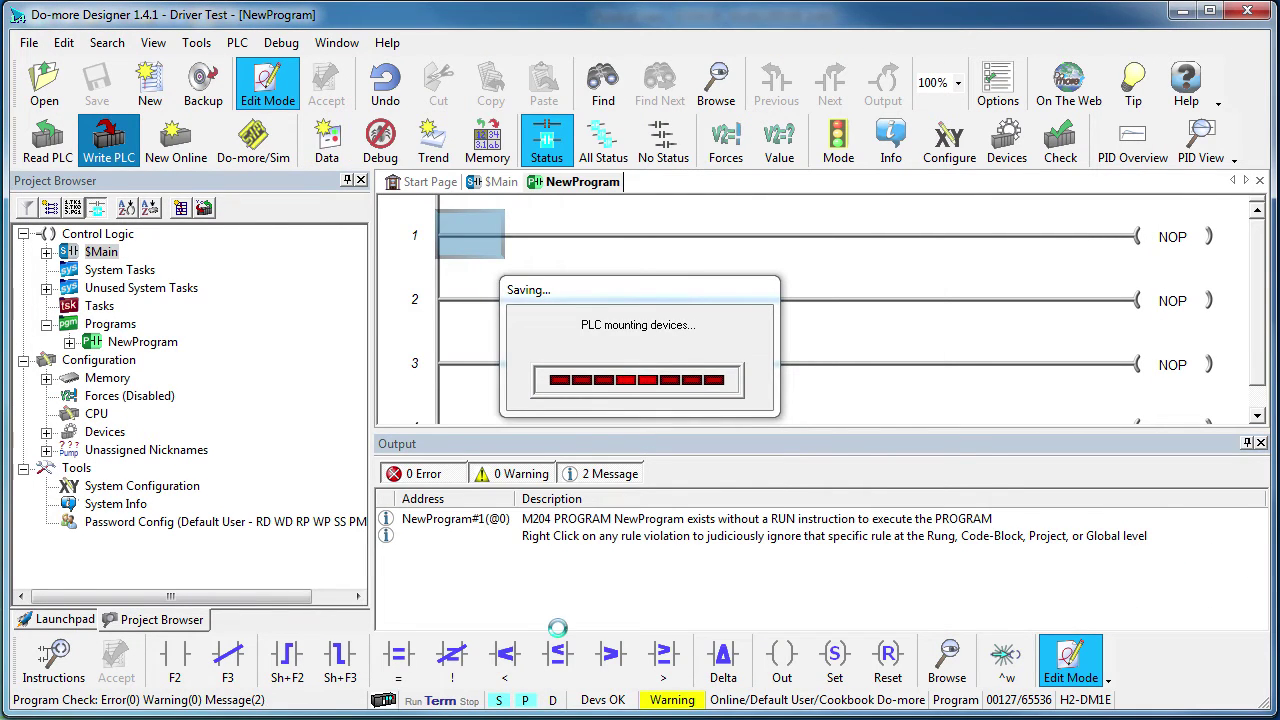
# Step: Export element documentation as 'Do-more Tags' in C-more driver format to C:\POV - Do-more\Do-more Driver Sheet Demo
pyautogui.click(30, 44)
pyautogui.moveTo(62, 272)
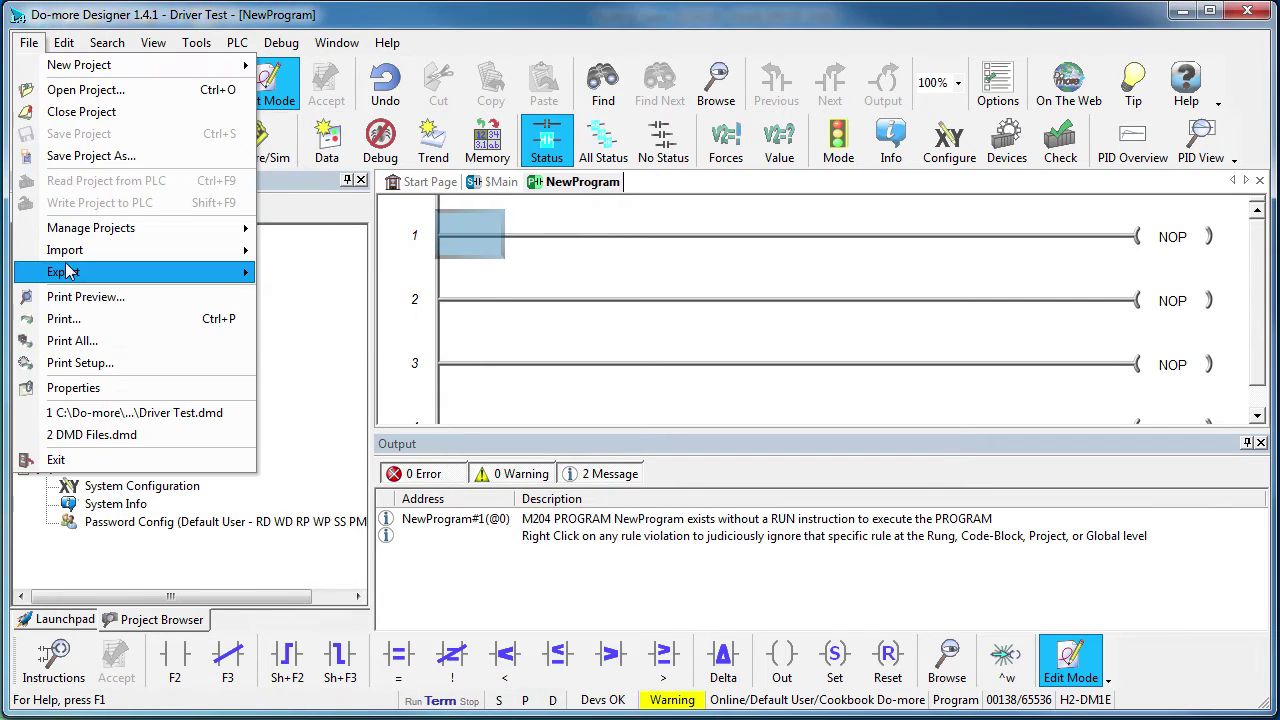
pyautogui.click(310, 320)
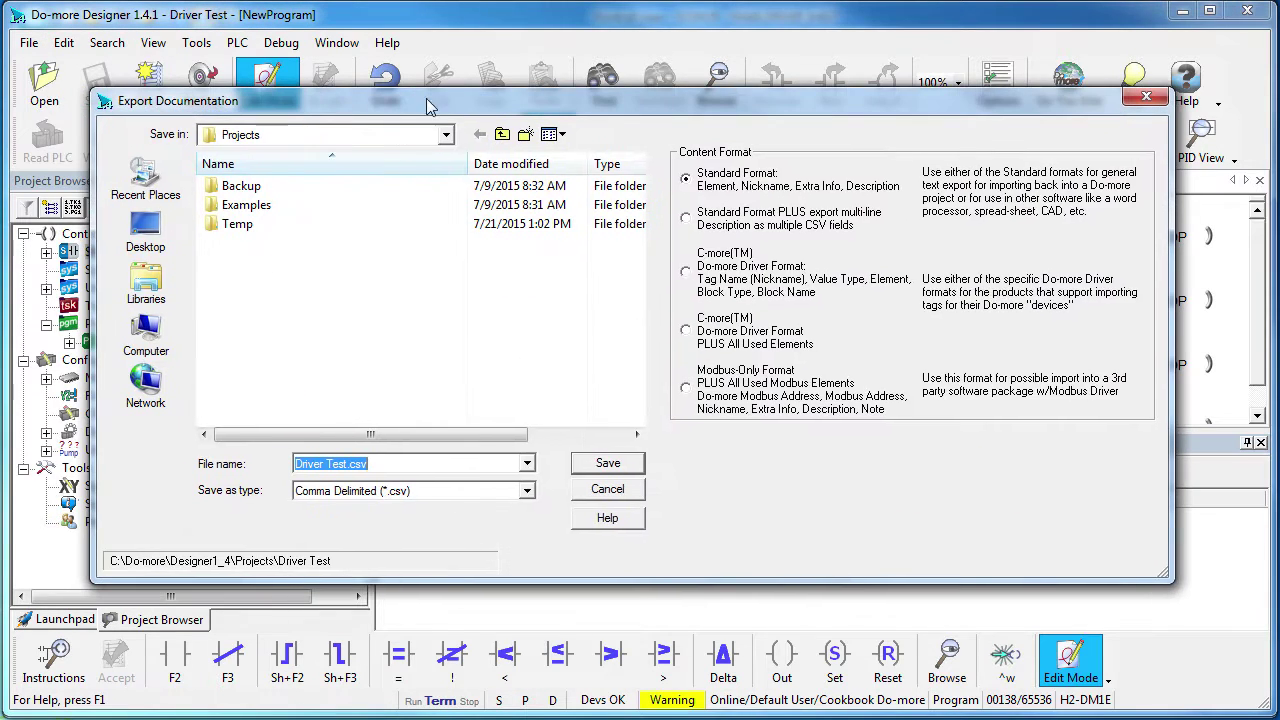
pyautogui.write('Do-mo')
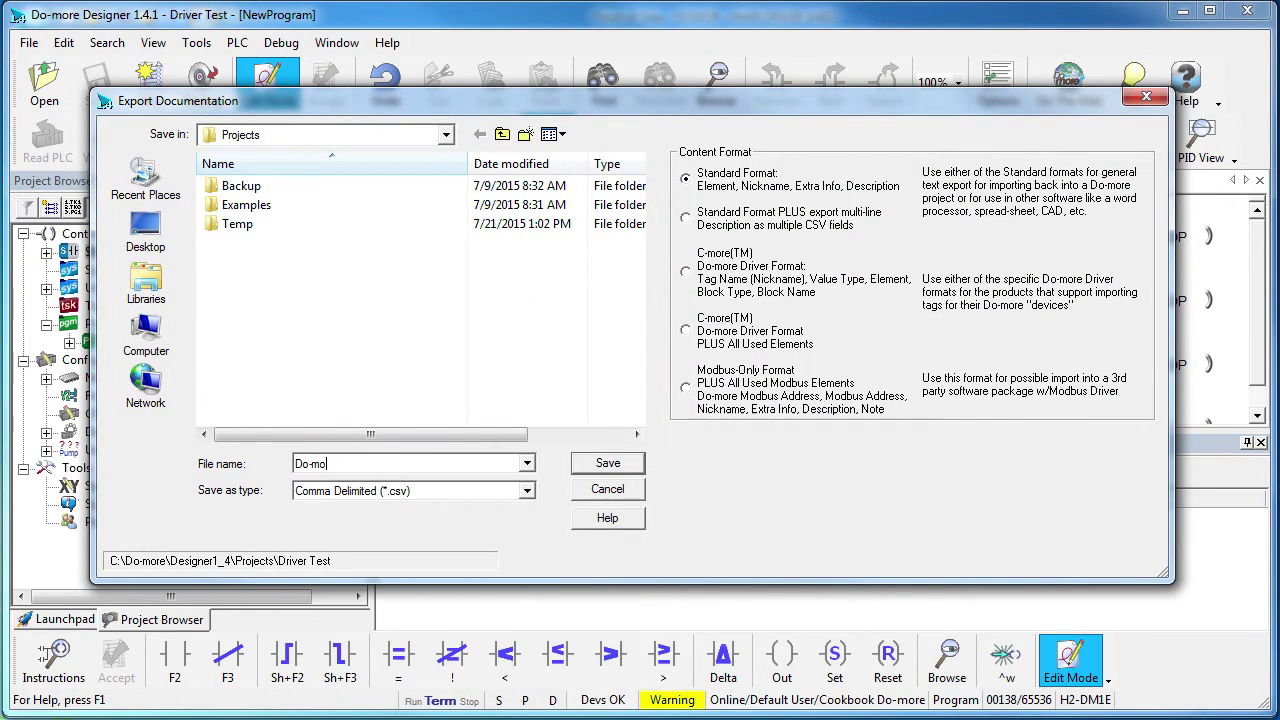
pyautogui.write('re Tags')
pyautogui.click(686, 273)
pyautogui.click(446, 134)
pyautogui.scroll(2, 300, 300)
pyautogui.click(262, 226)
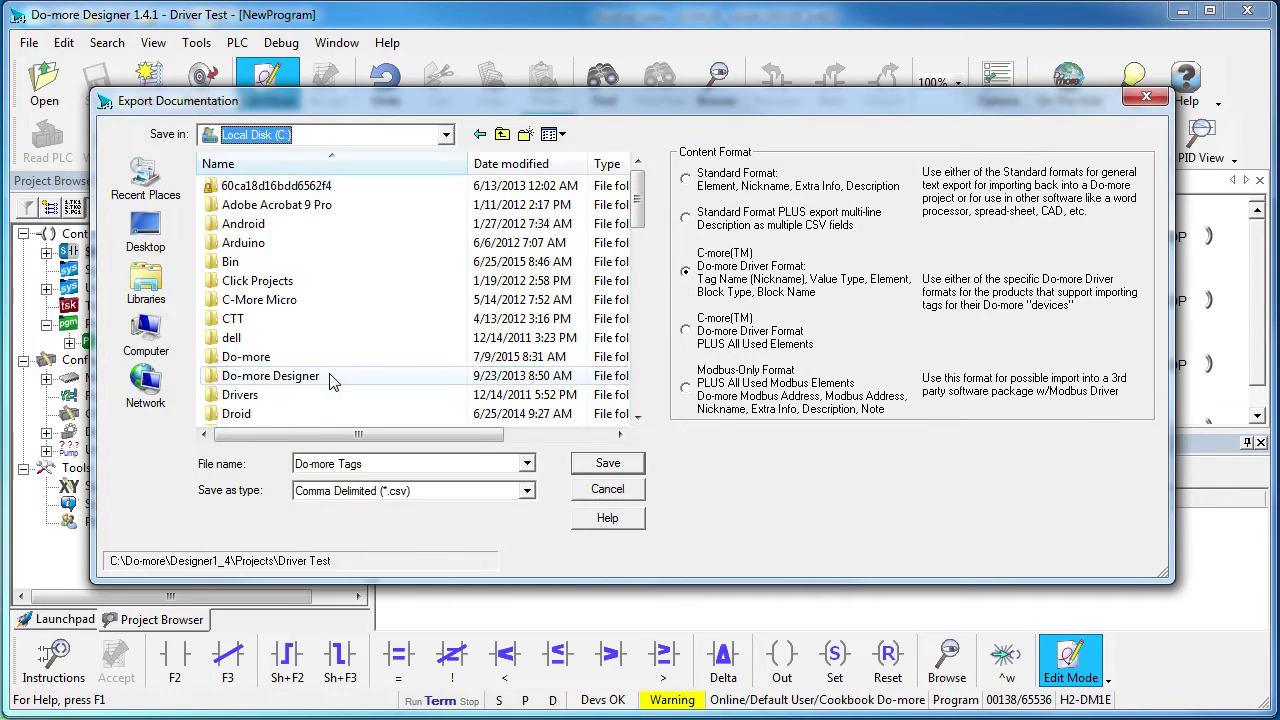
pyautogui.scroll(-8, 332, 340)
pyautogui.doubleClick(334, 300)
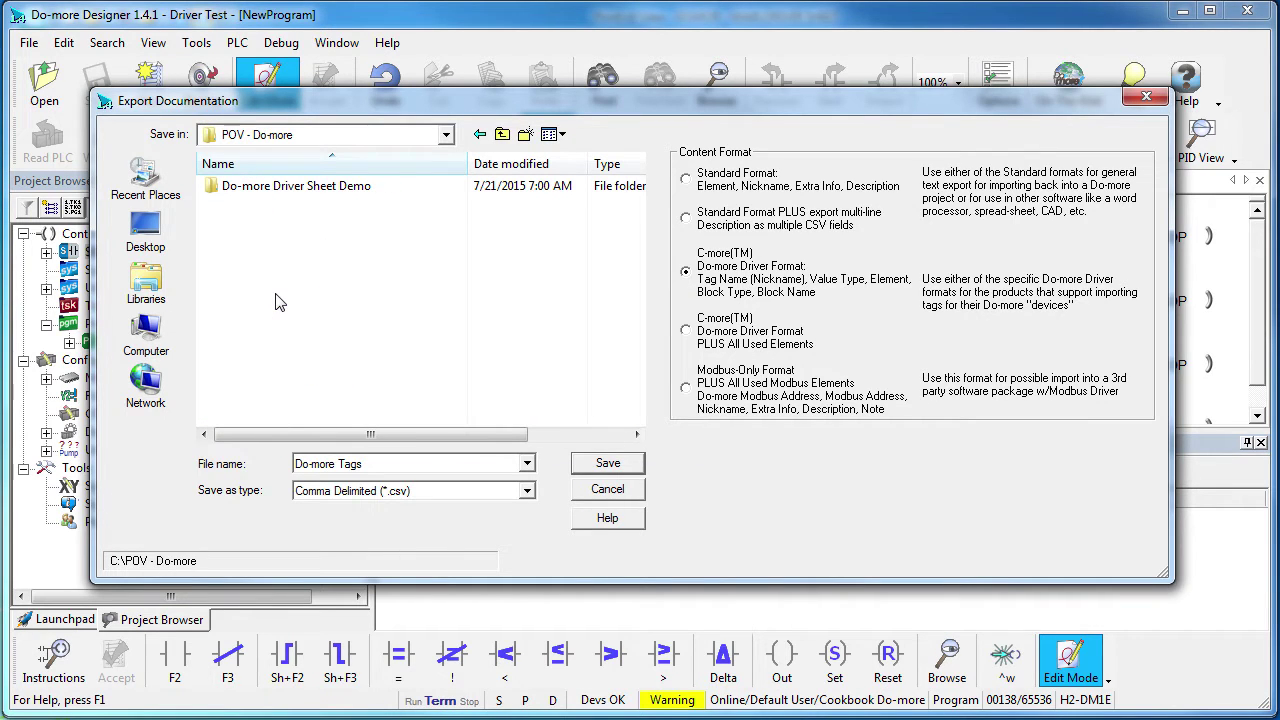
pyautogui.doubleClick(285, 187)
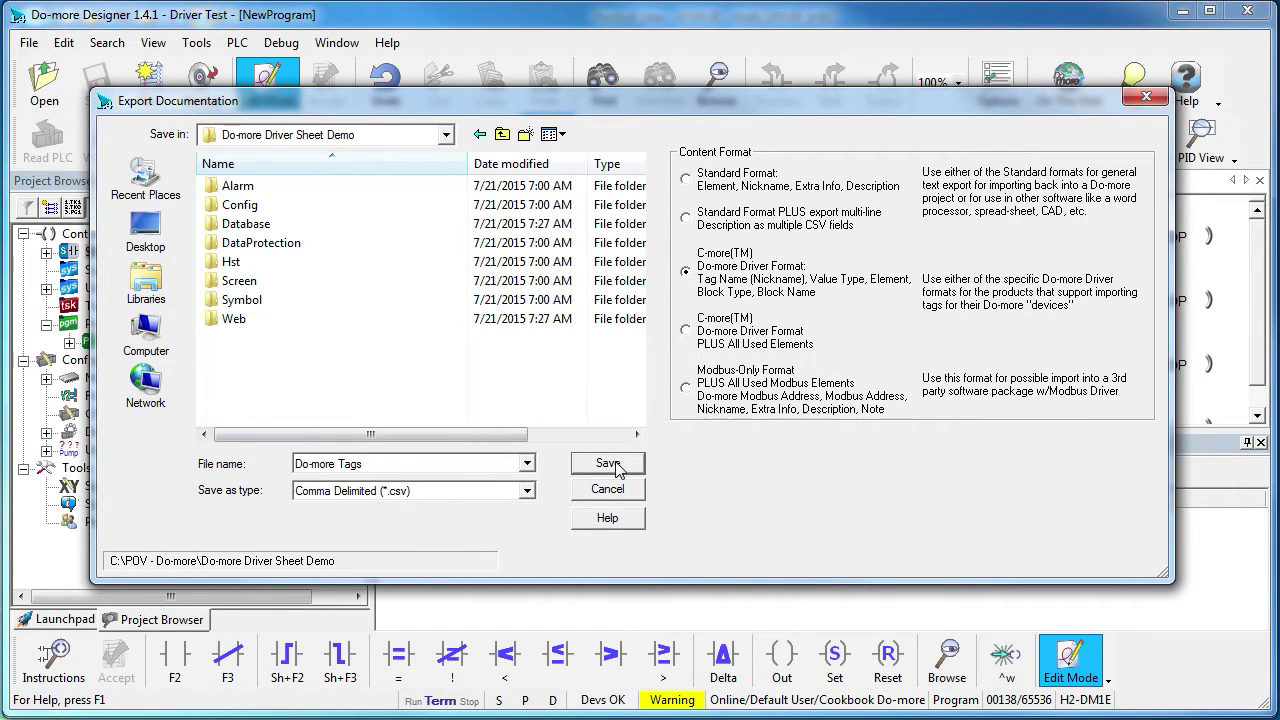
pyautogui.click(608, 464)
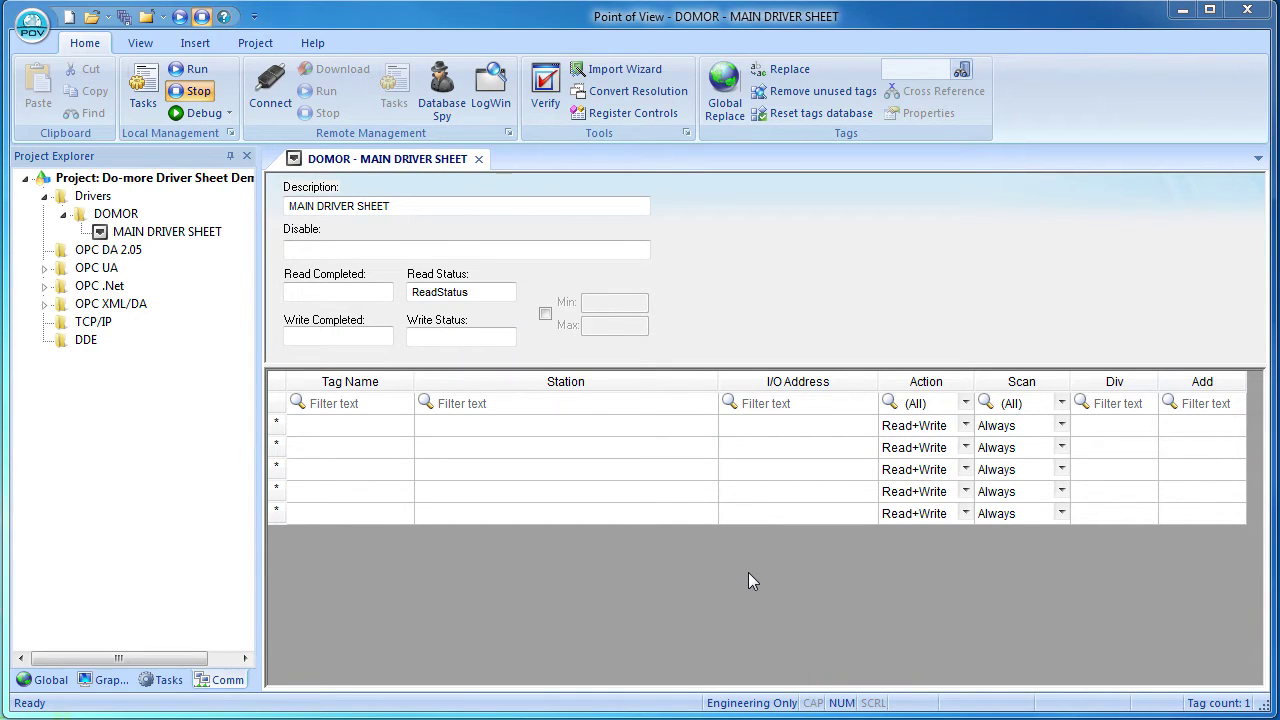
# Step: Enter PID_Setpoint in the first Tag Name row and create it as a Real tag
pyautogui.click(320, 430)
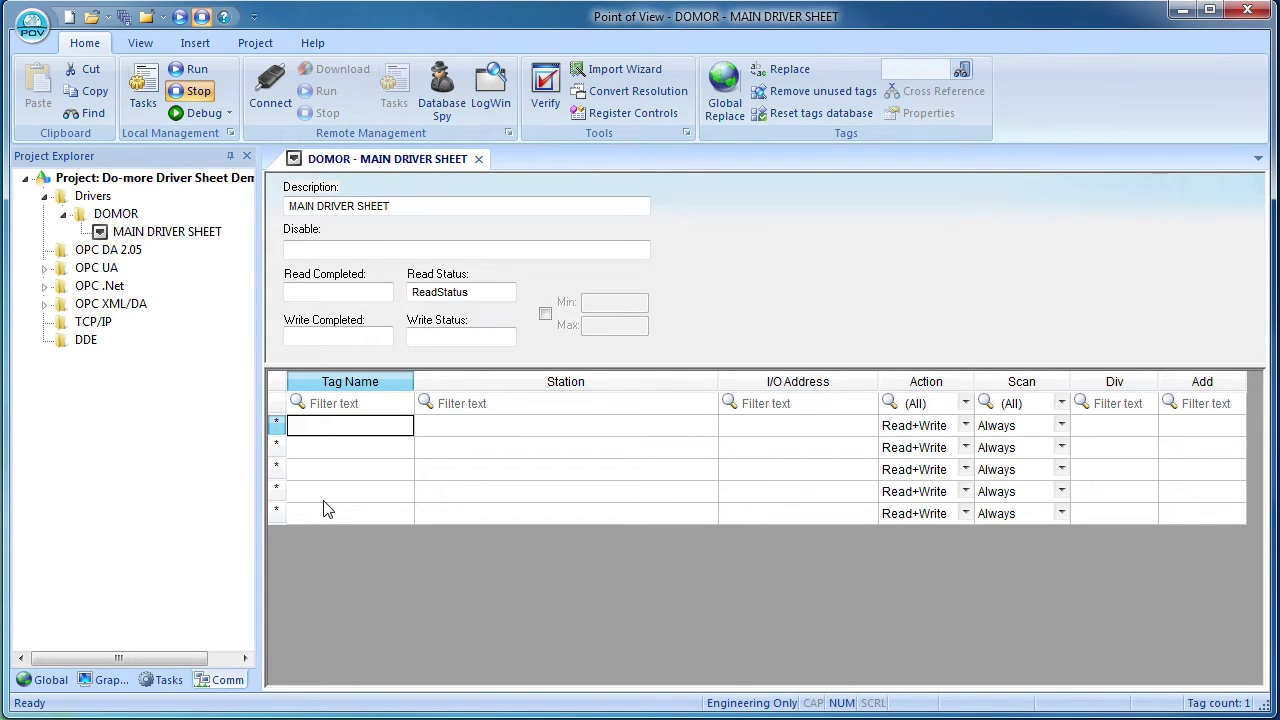
pyautogui.write('Pl')
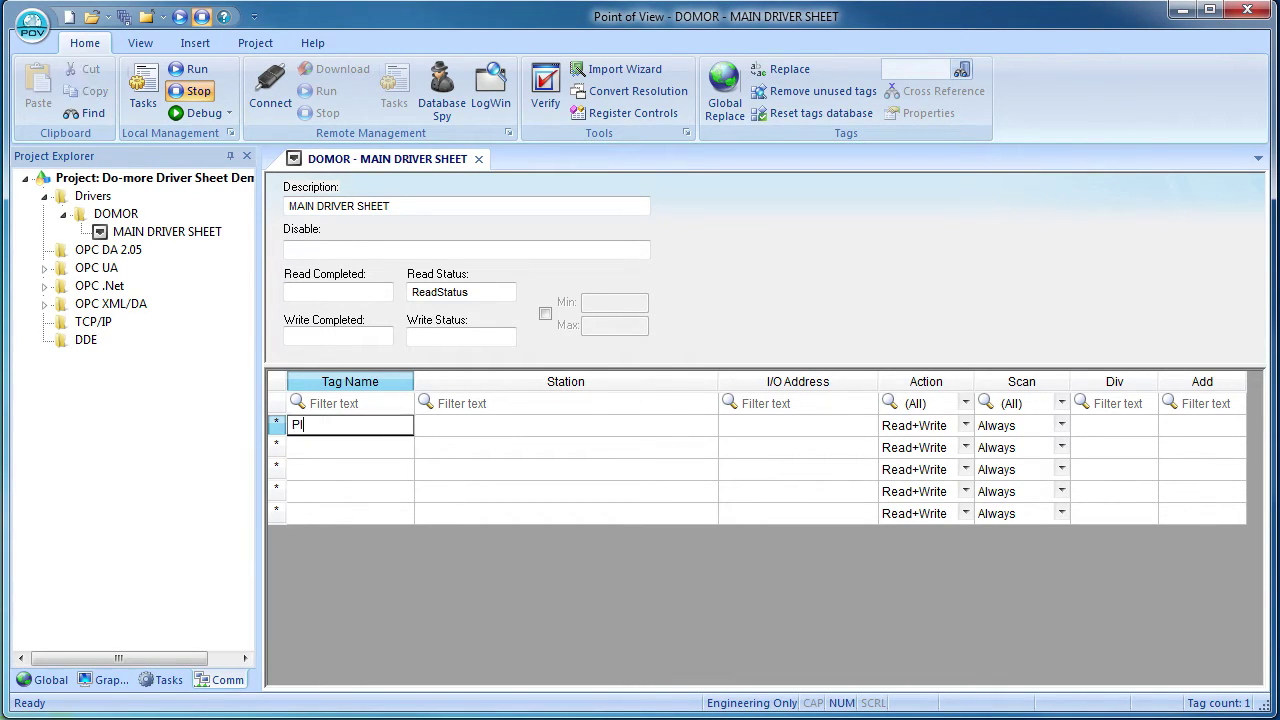
pyautogui.write('_Setpoint')
pyautogui.press('Return')
pyautogui.click(470, 456)
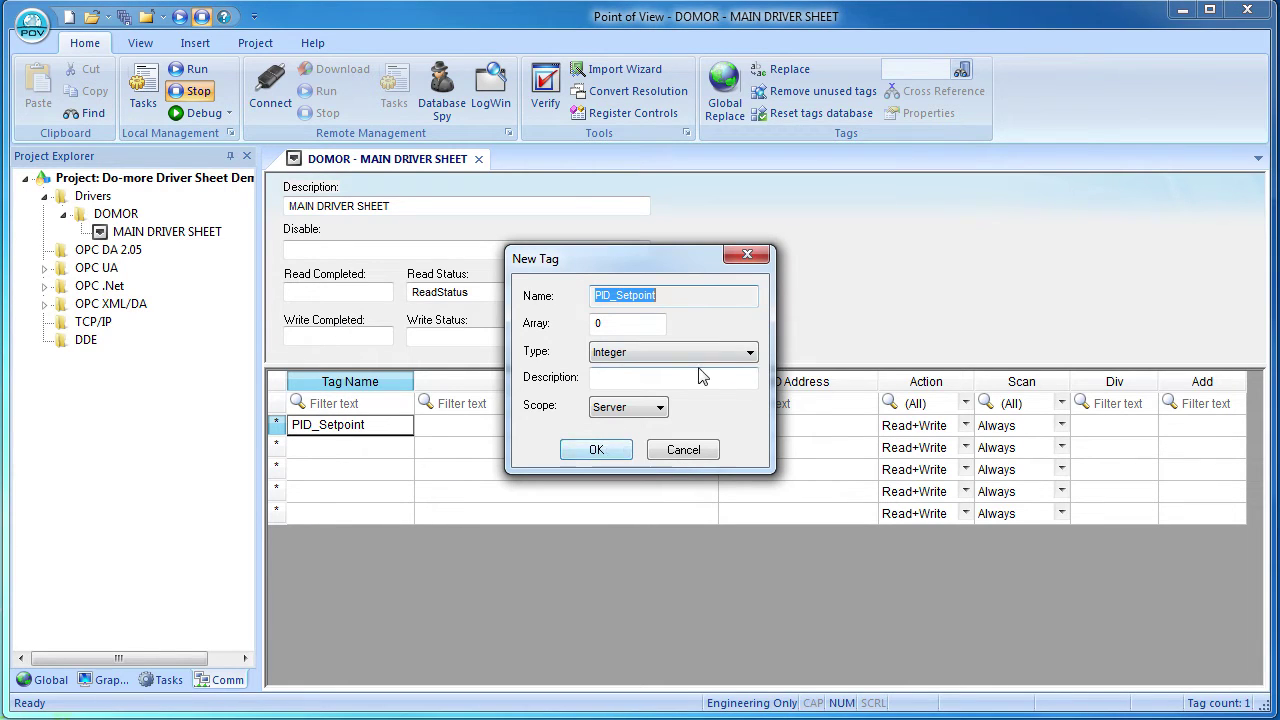
pyautogui.click(747, 356)
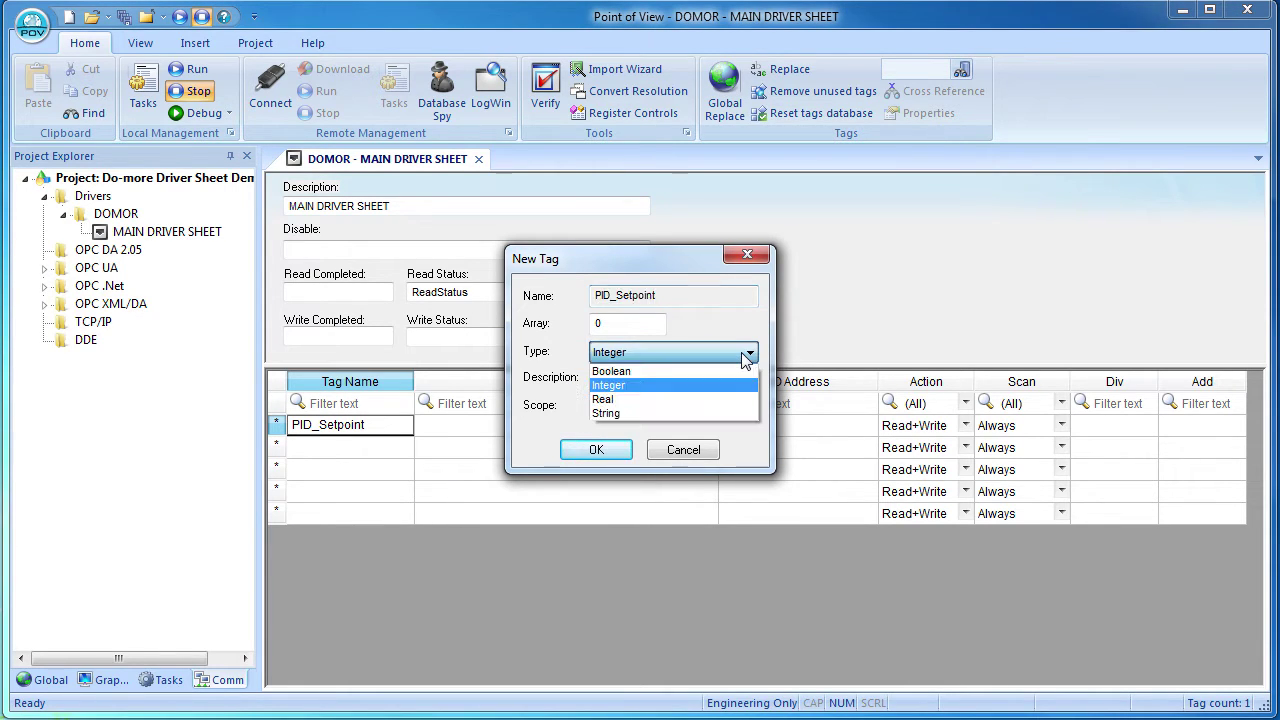
pyautogui.click(670, 388)
pyautogui.click(595, 450)
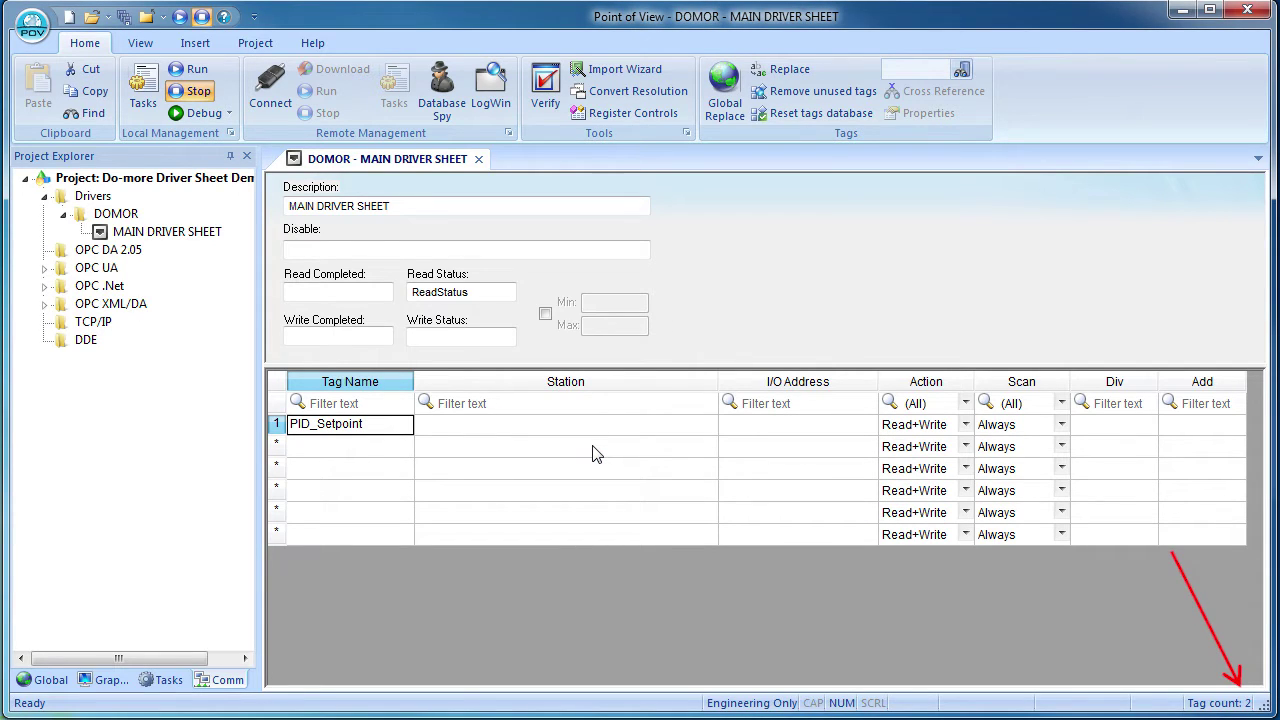
# Step: Set PID_Setpoint's station to .\Do-more Tags.csv:172.31.51.51
pyautogui.click(444, 424)
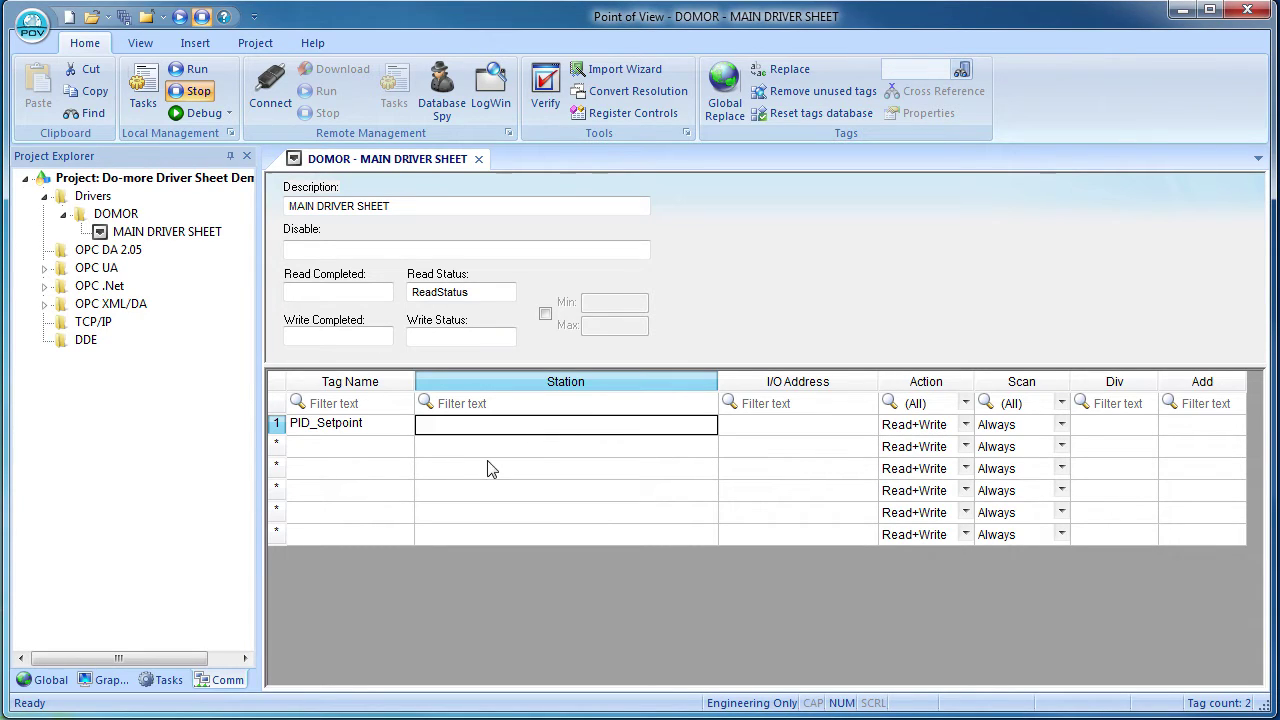
pyautogui.click(446, 430)
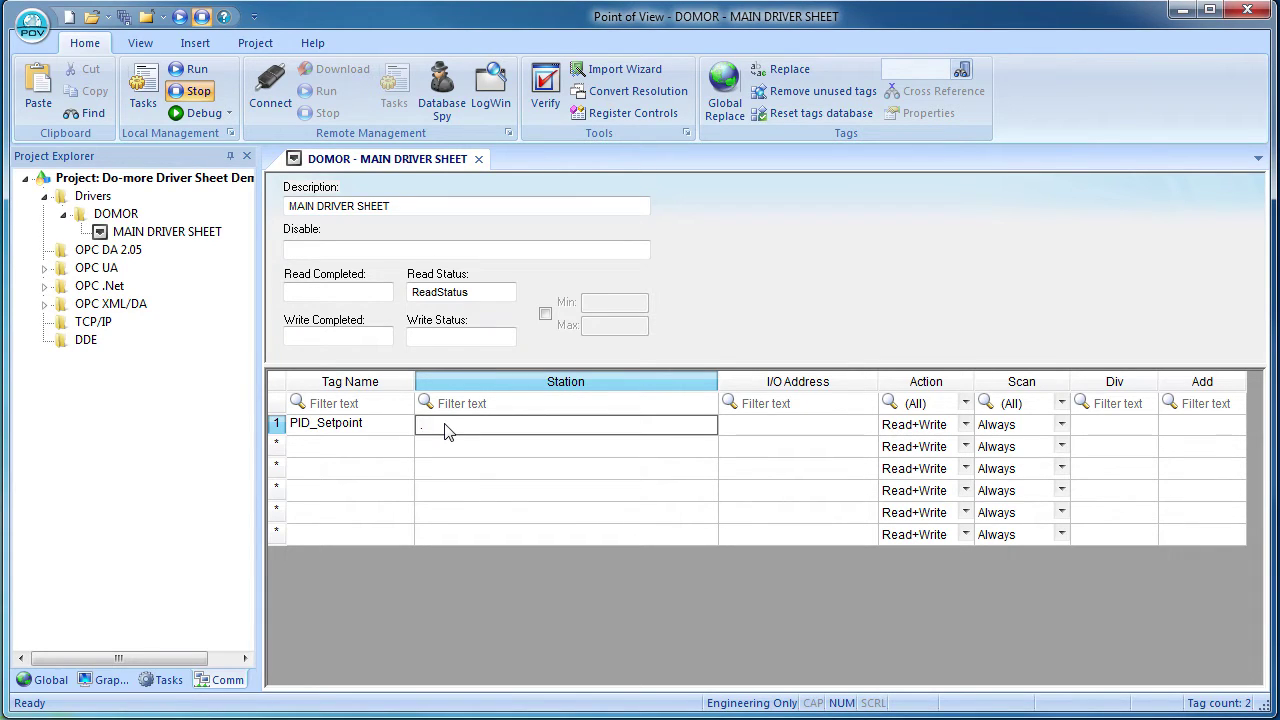
pyautogui.write('.\\')
pyautogui.write('Do-more Tags.csv:1')
pyautogui.write('72.31.51.5')
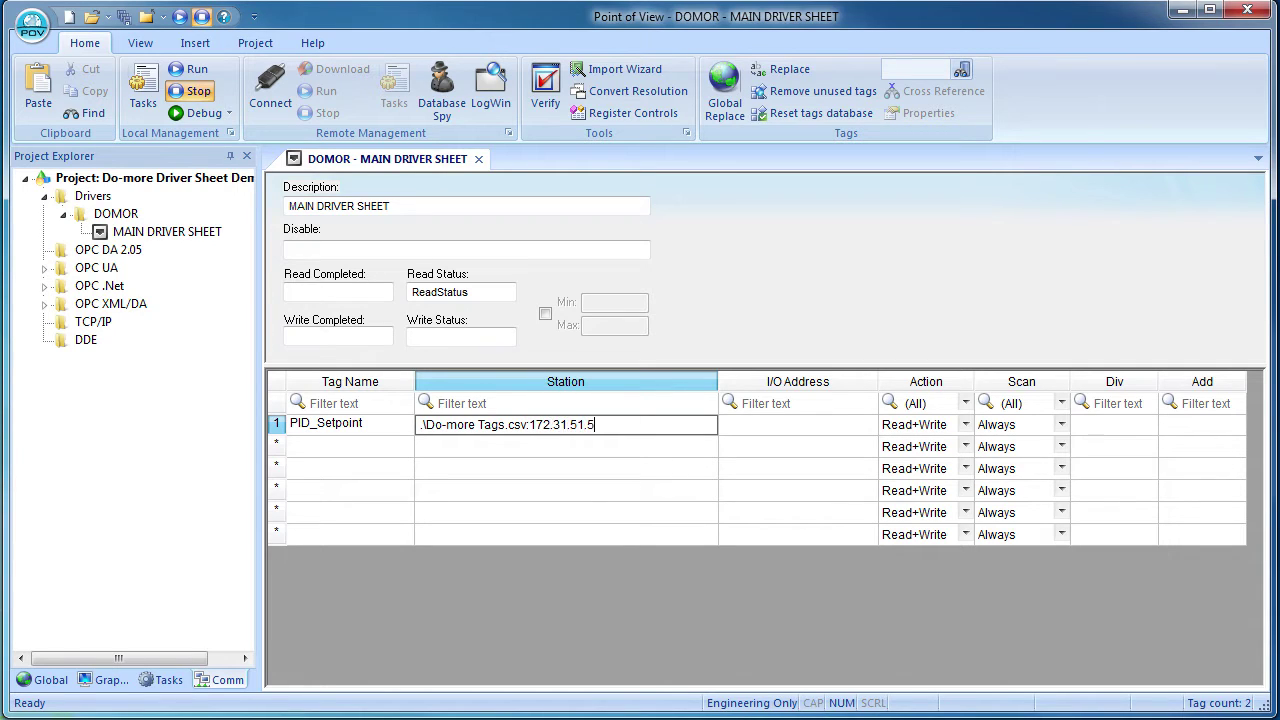
pyautogui.write('1')
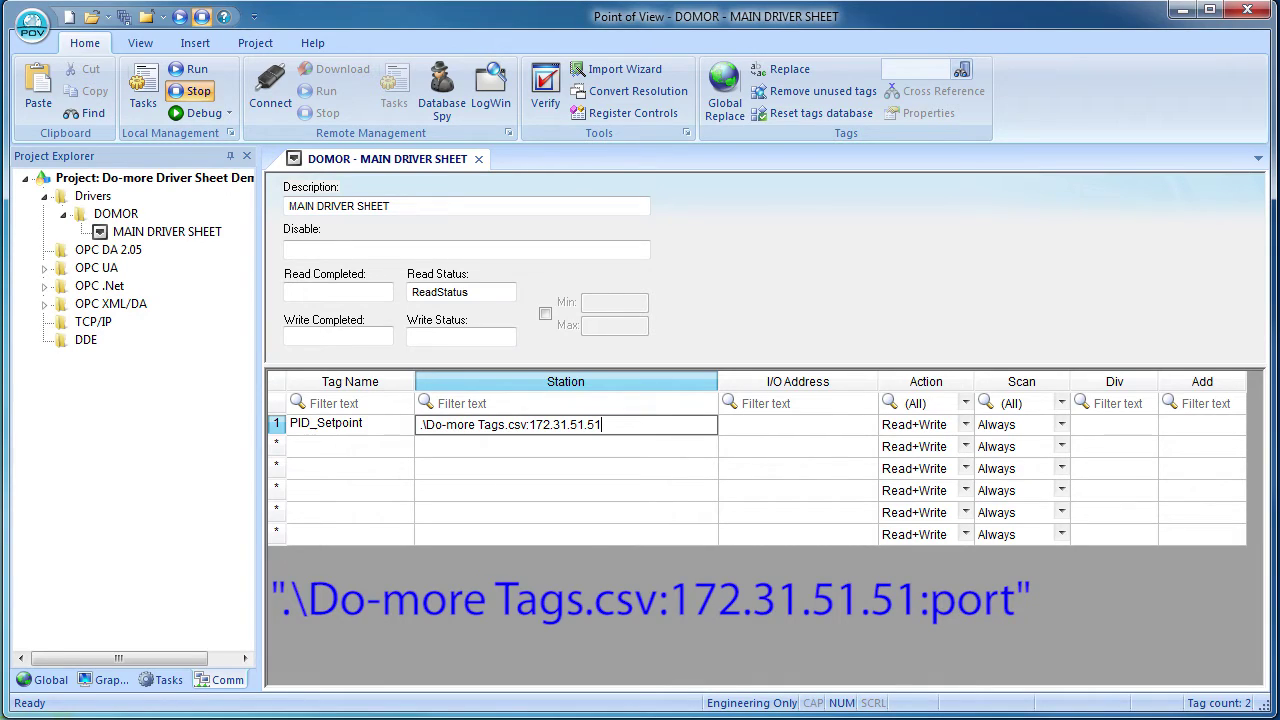
pyautogui.press('Return')
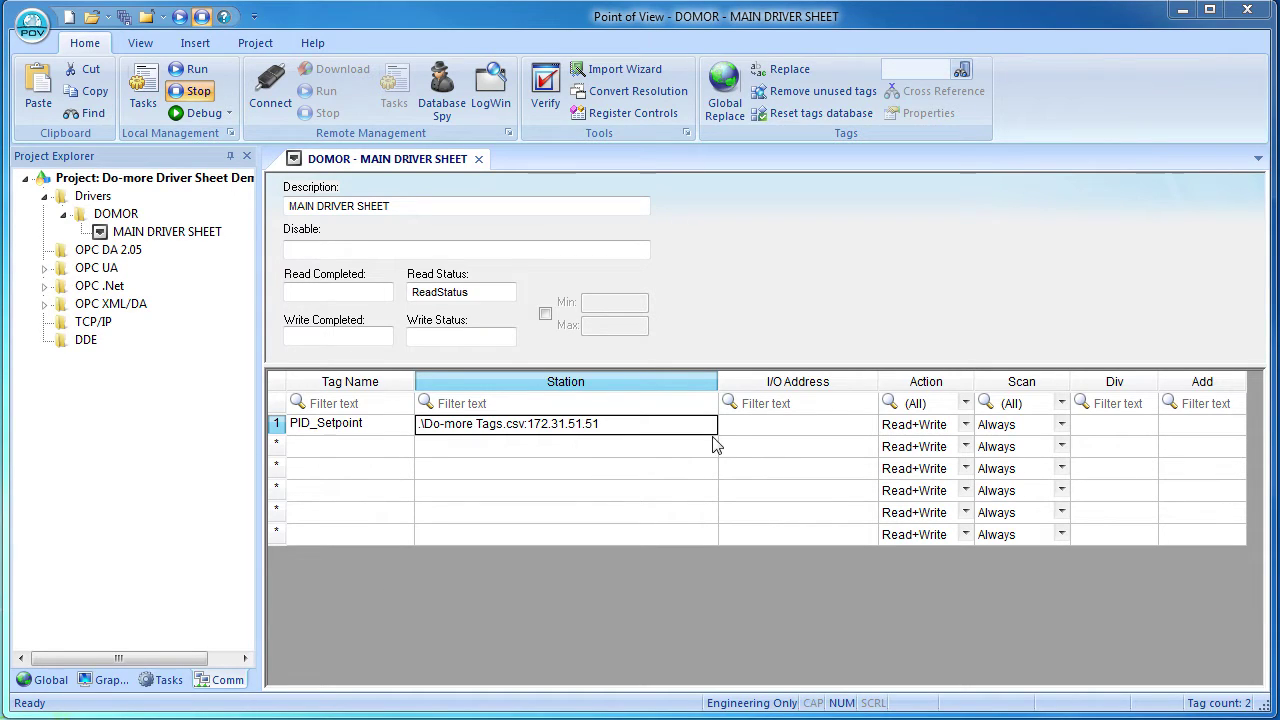
pyautogui.click(800, 427)
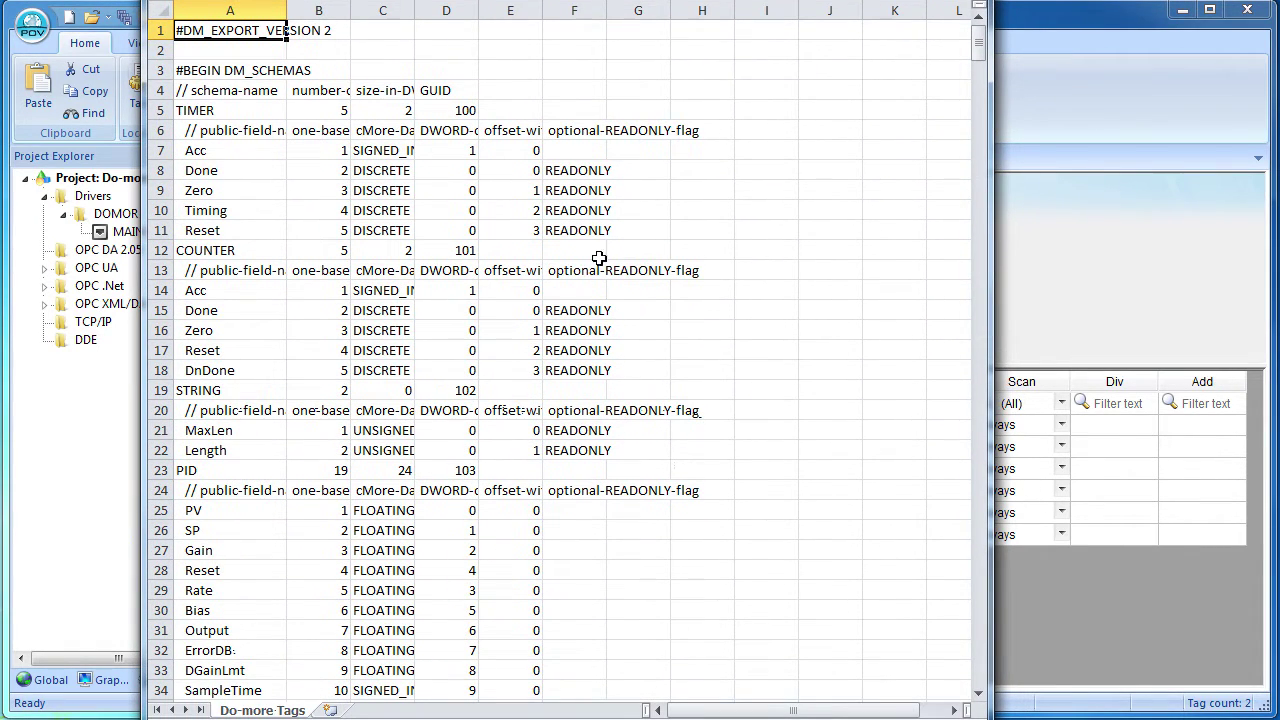
# Step: Review the TIMER, COUNTER, STRING and PID structure definitions, noting the PID SP field
pyautogui.click(236, 113)
pyautogui.click(278, 250)
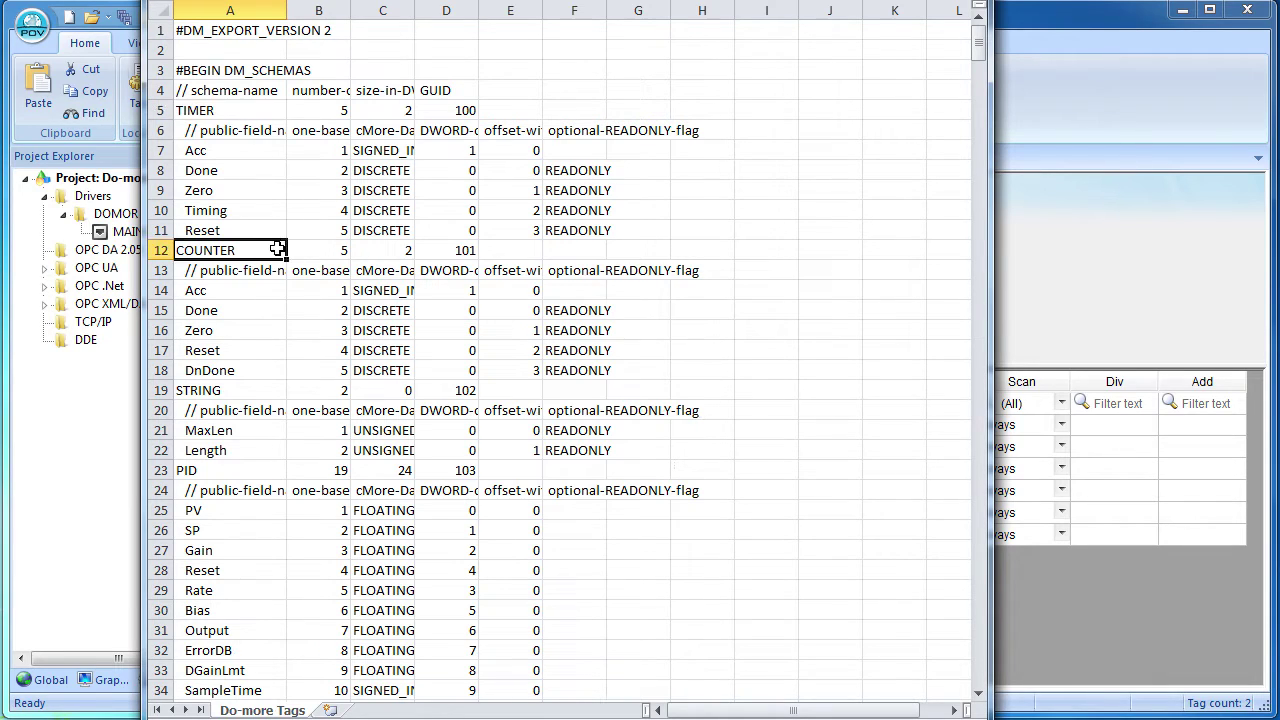
pyautogui.click(270, 388)
pyautogui.click(240, 472)
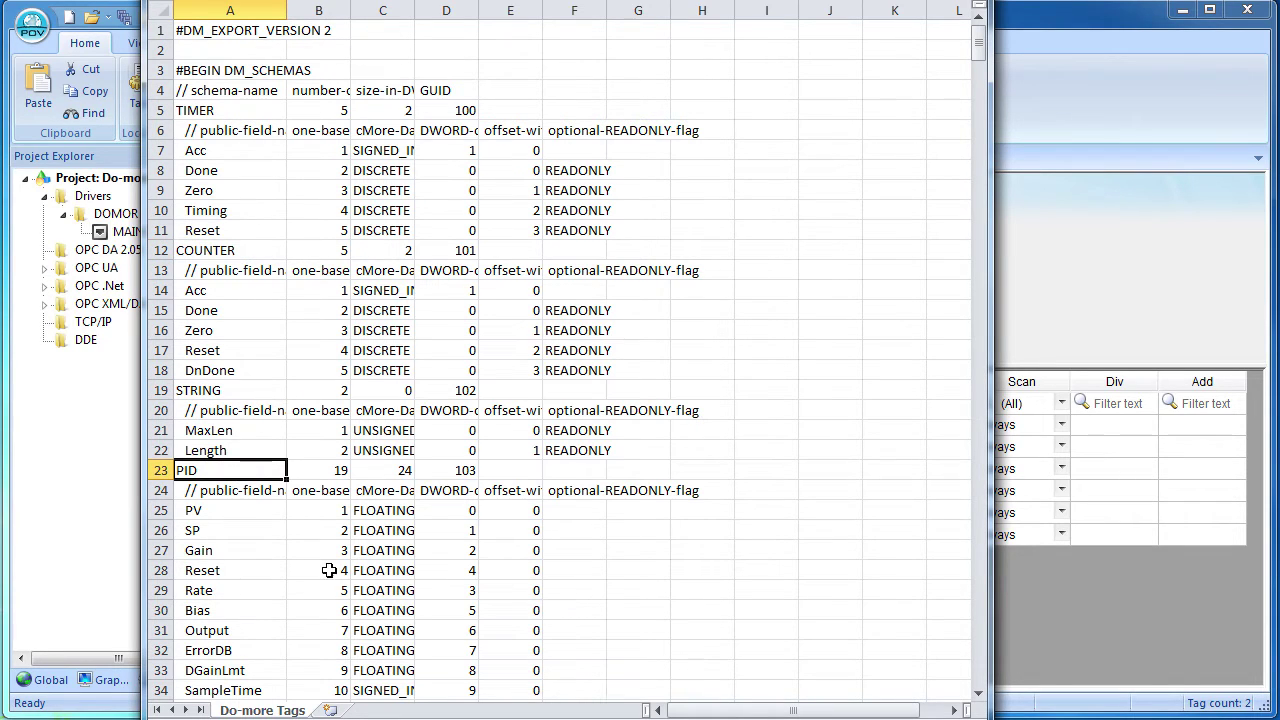
pyautogui.click(205, 529)
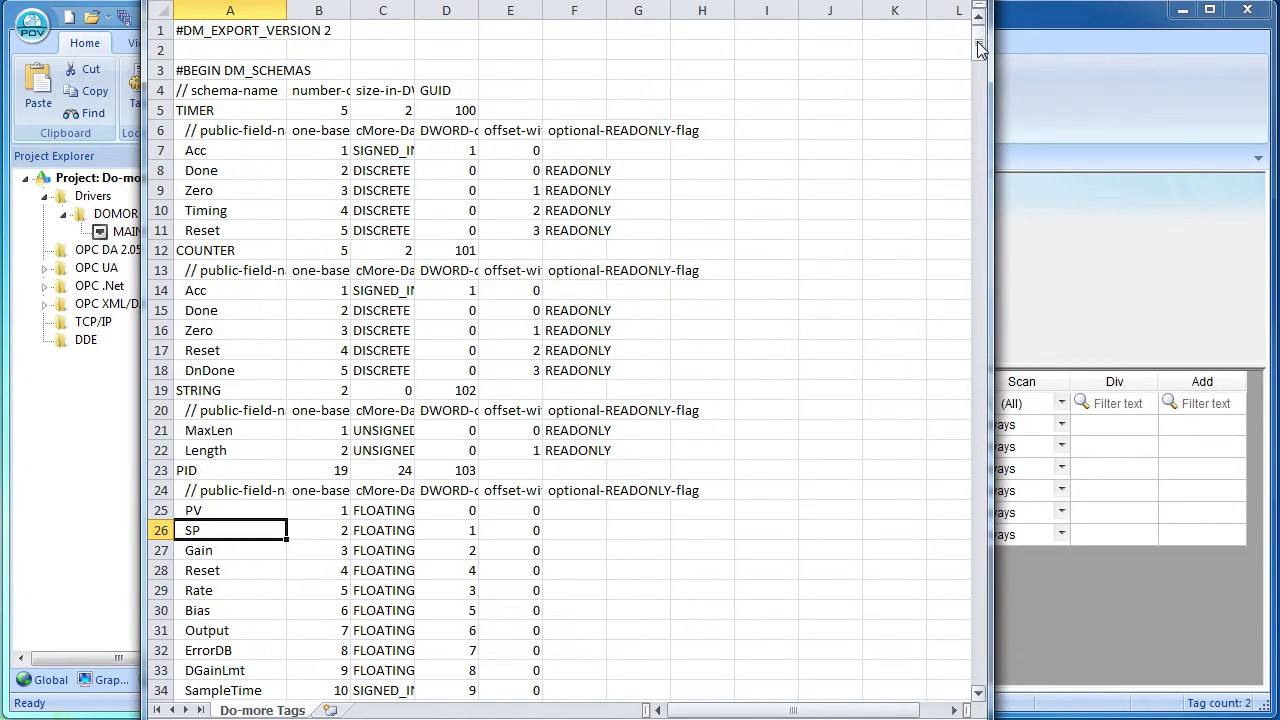
# Step: Scroll to the bottom of the export and select the NewPIDItem heap item name
pyautogui.moveTo(979, 49)
pyautogui.mouseDown()
pyautogui.moveTo(998, 676)
pyautogui.moveTo(996, 653)
pyautogui.mouseUp()
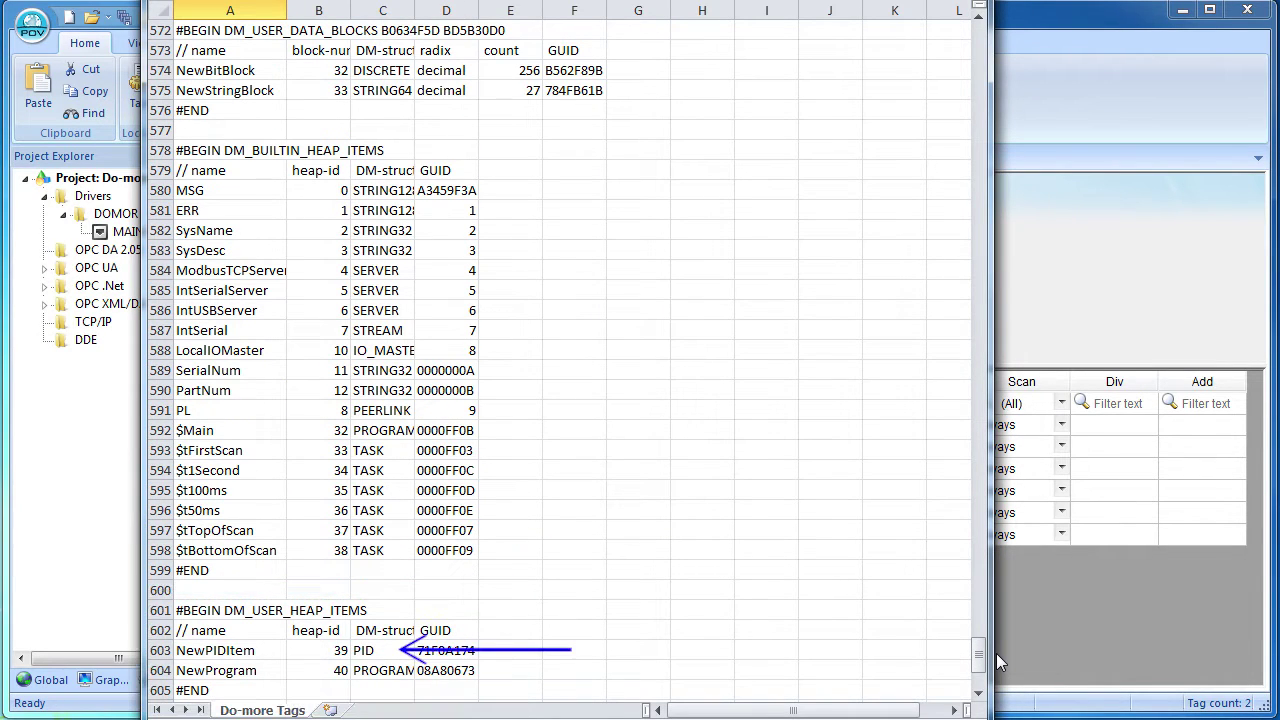
pyautogui.click(228, 651)
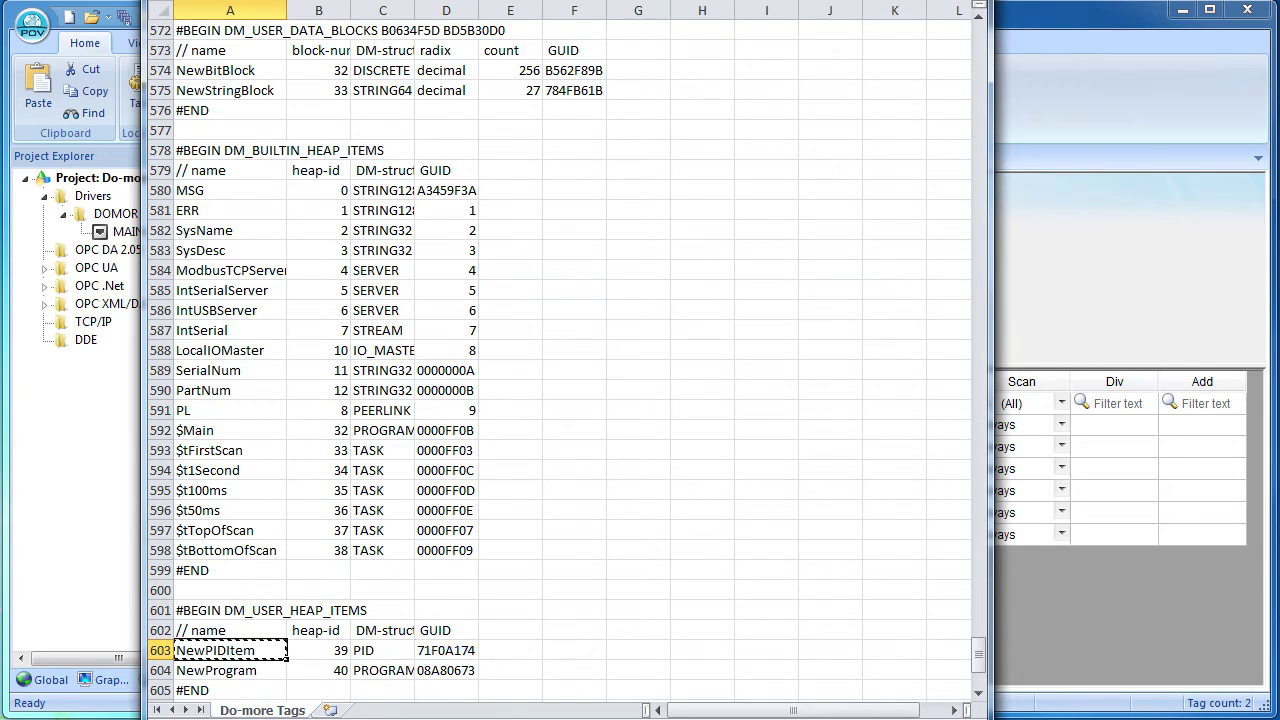
pyautogui.hotkey('alt', 'Tab')
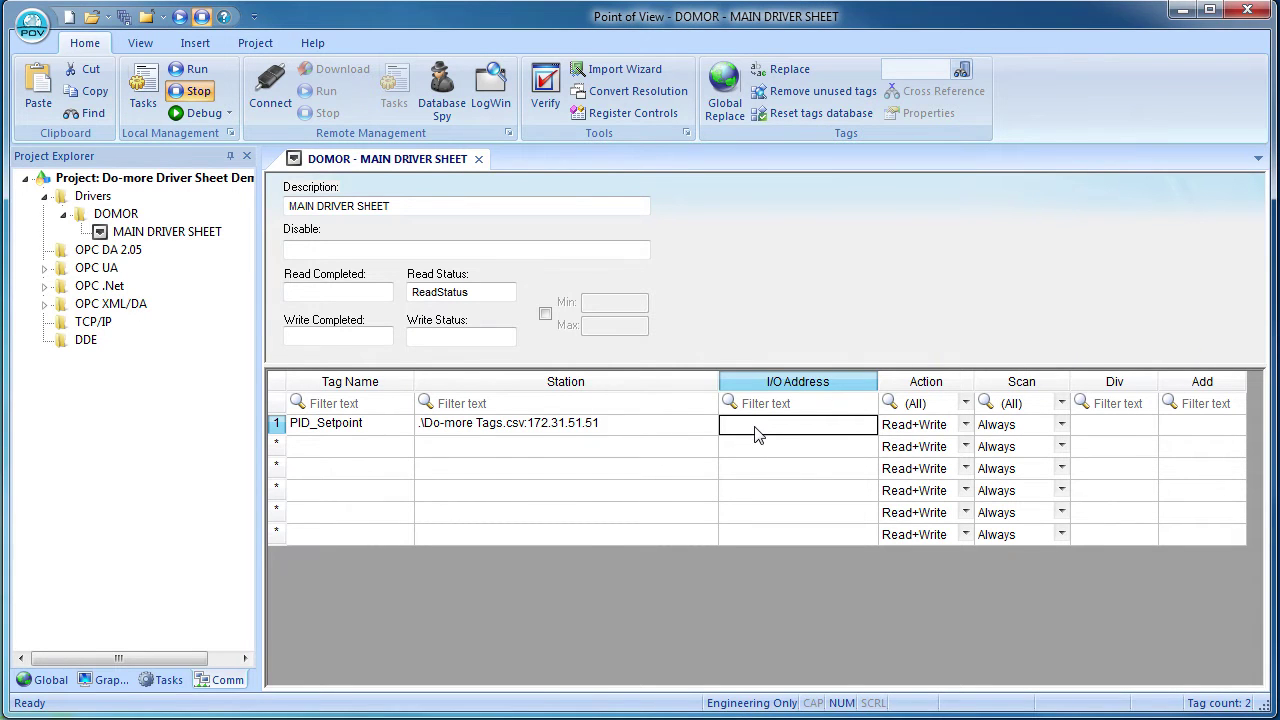
# Step: Paste NewPIDItem into PID_Setpoint's I/O address so it reads NewPIDItem.SP
pyautogui.write('NewPIDItem.SP')
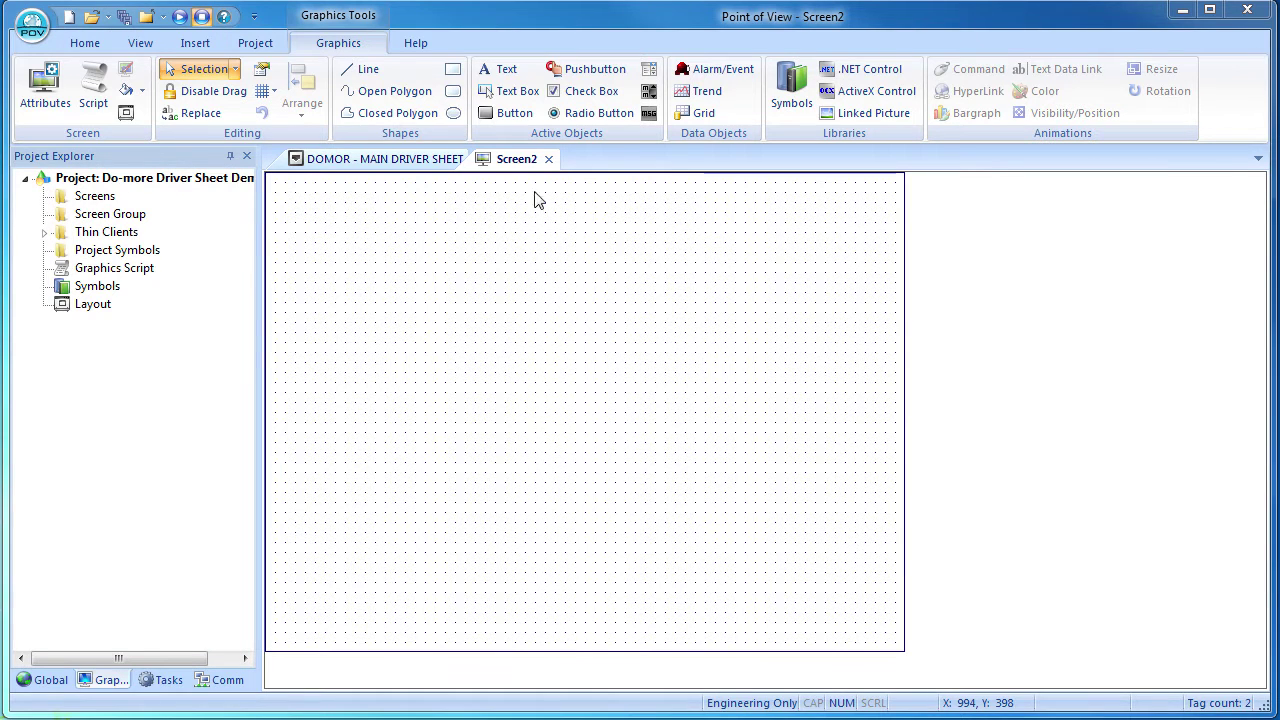
pyautogui.click(508, 91)
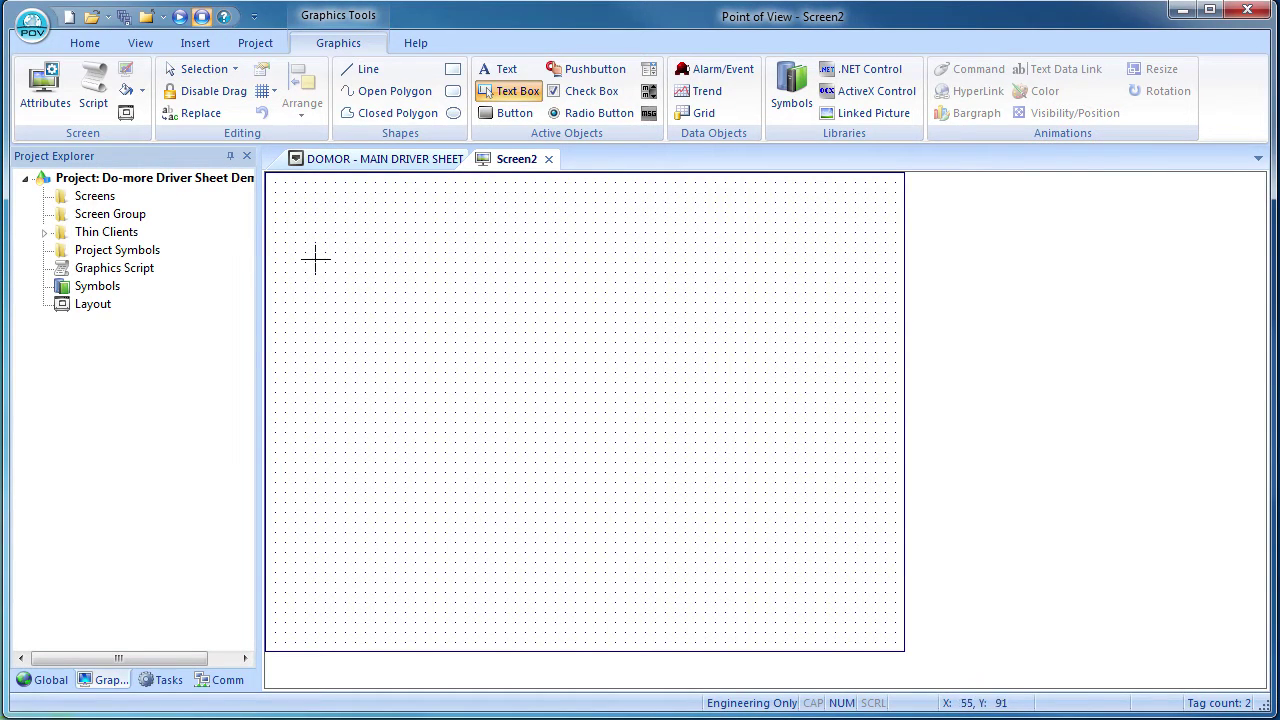
# Step: Draw a top text box linked to PID_Setpoint with a 'PID Setpoint' label above it
pyautogui.moveTo(302, 243); pyautogui.dragTo(520, 285)
pyautogui.doubleClick(447, 270)
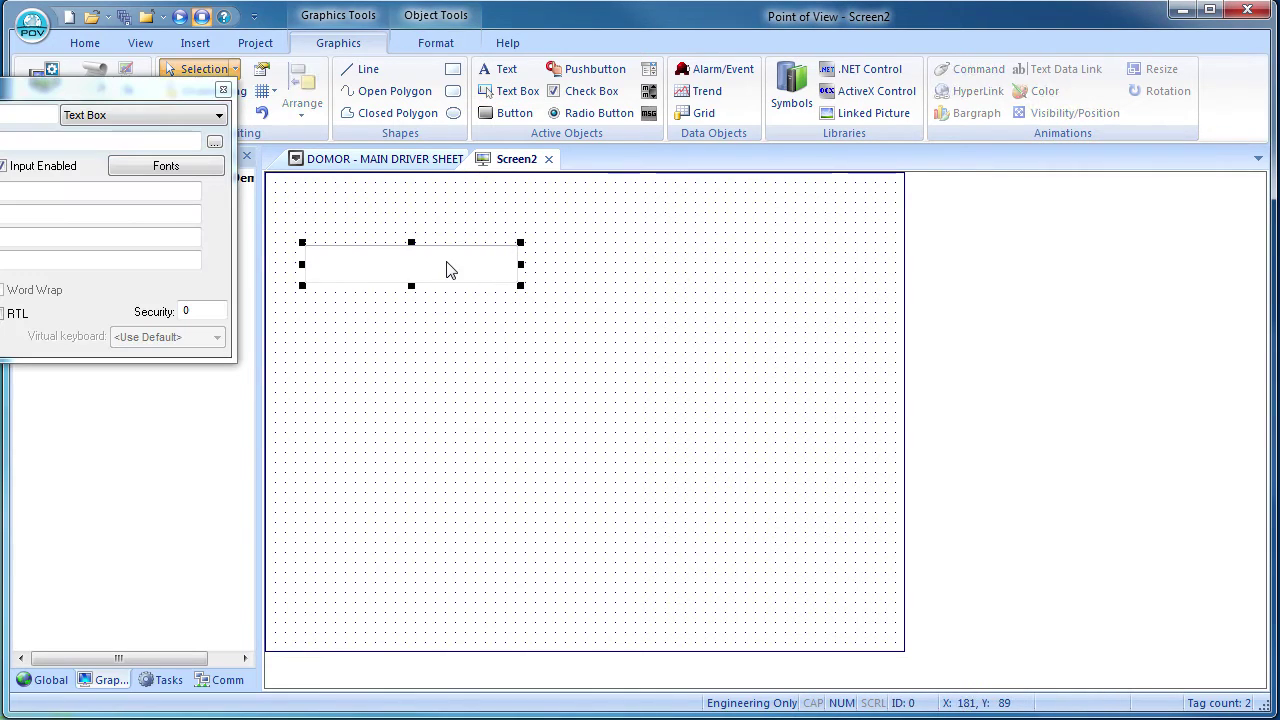
pyautogui.moveTo(43, 88); pyautogui.dragTo(320, 53)
pyautogui.click(495, 110)
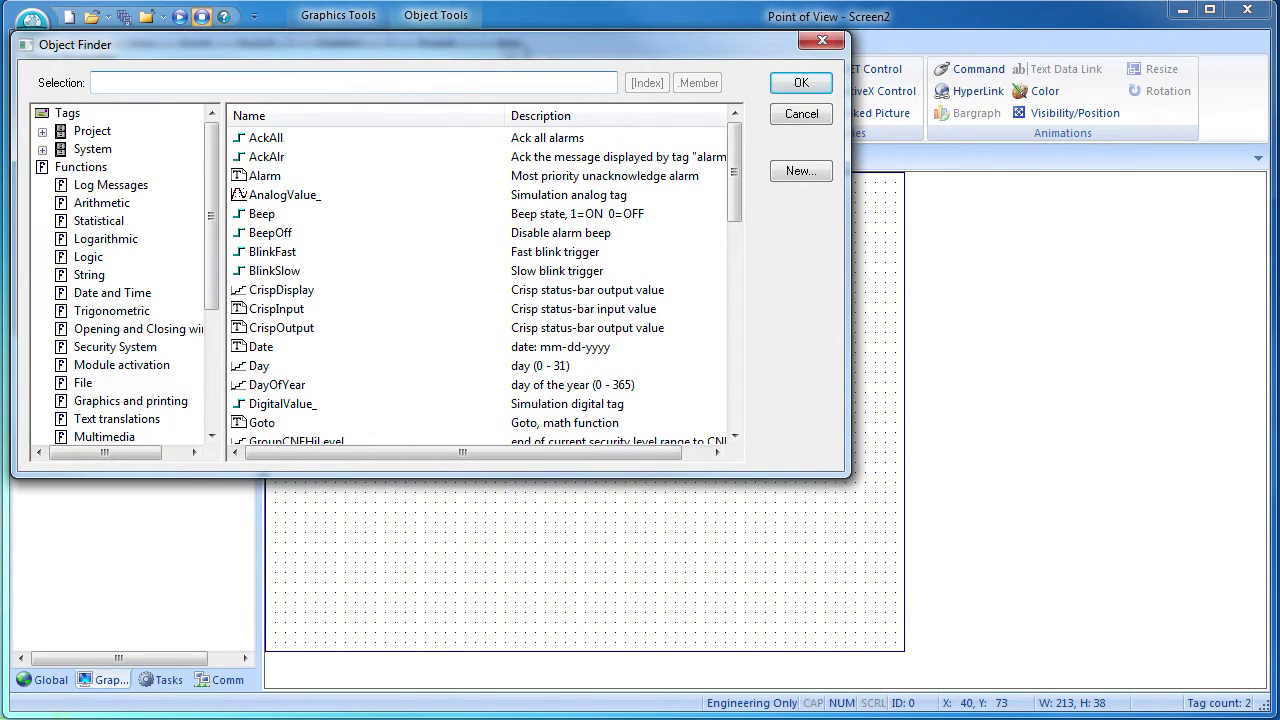
pyautogui.click(42, 131)
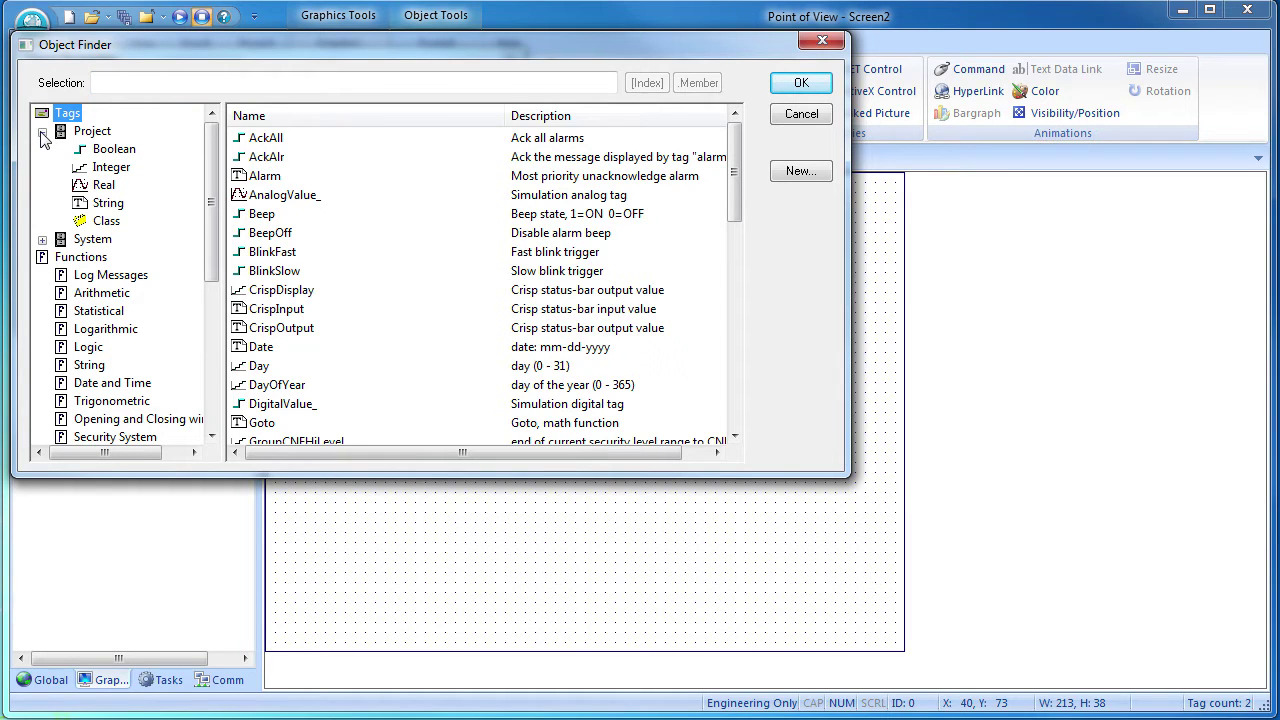
pyautogui.click(104, 190)
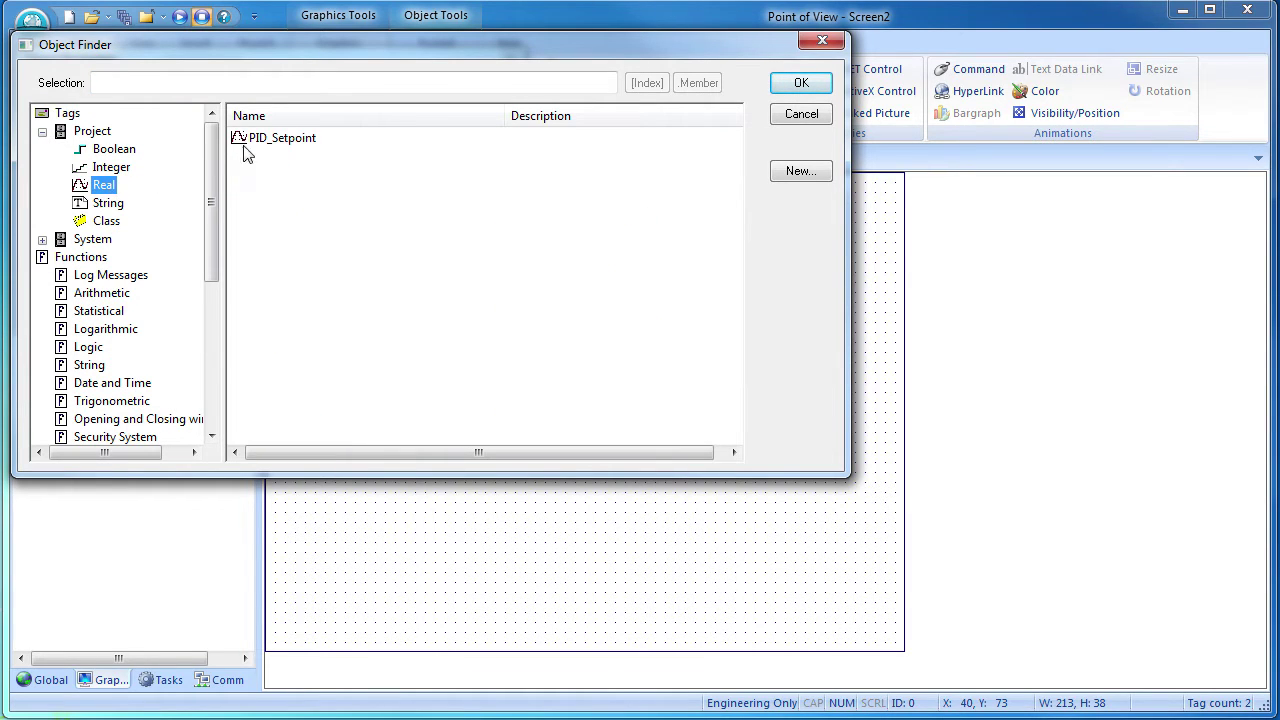
pyautogui.doubleClick(251, 140)
pyautogui.click(520, 370)
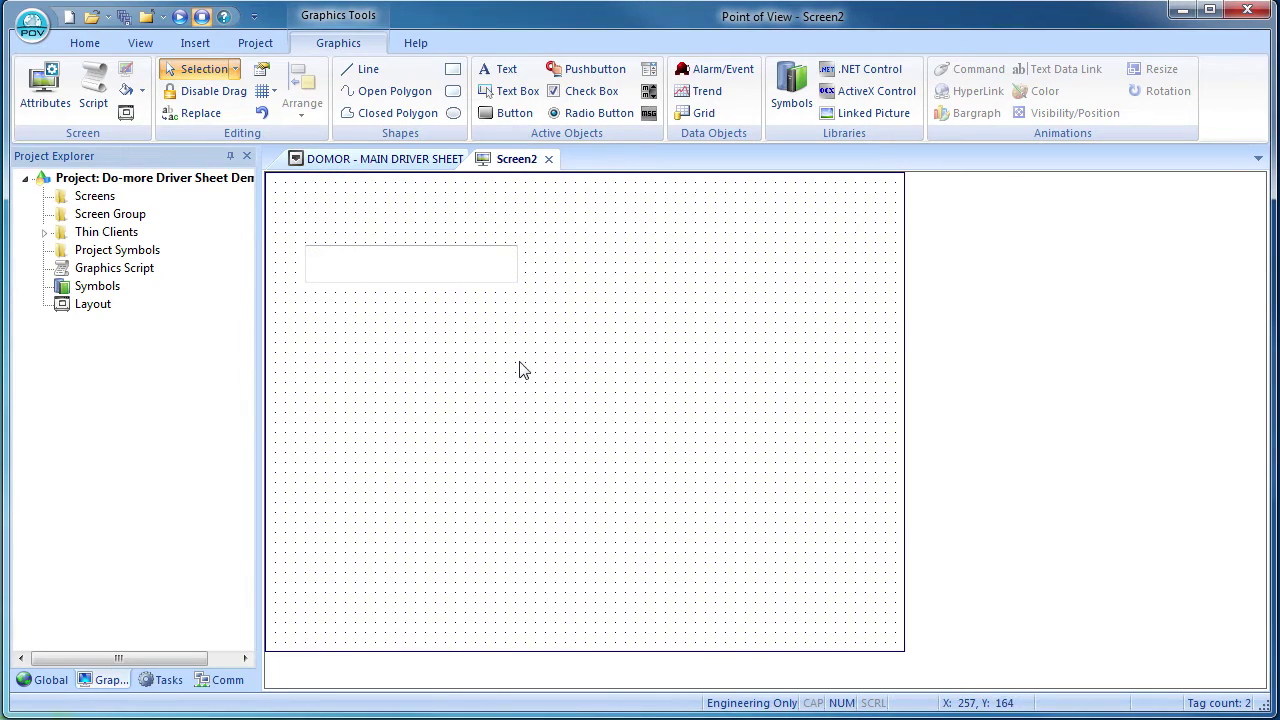
pyautogui.click(497, 69)
pyautogui.click(306, 229)
pyautogui.write('Pl')
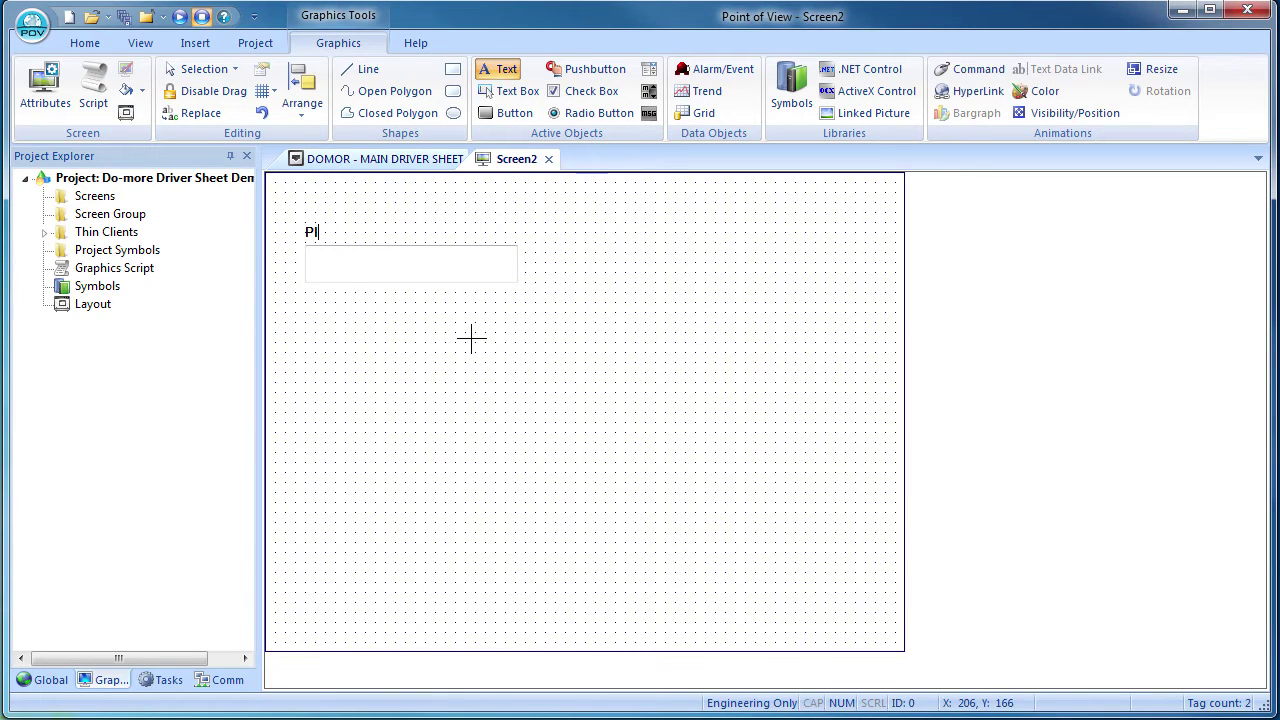
pyautogui.write('D Setpoint')
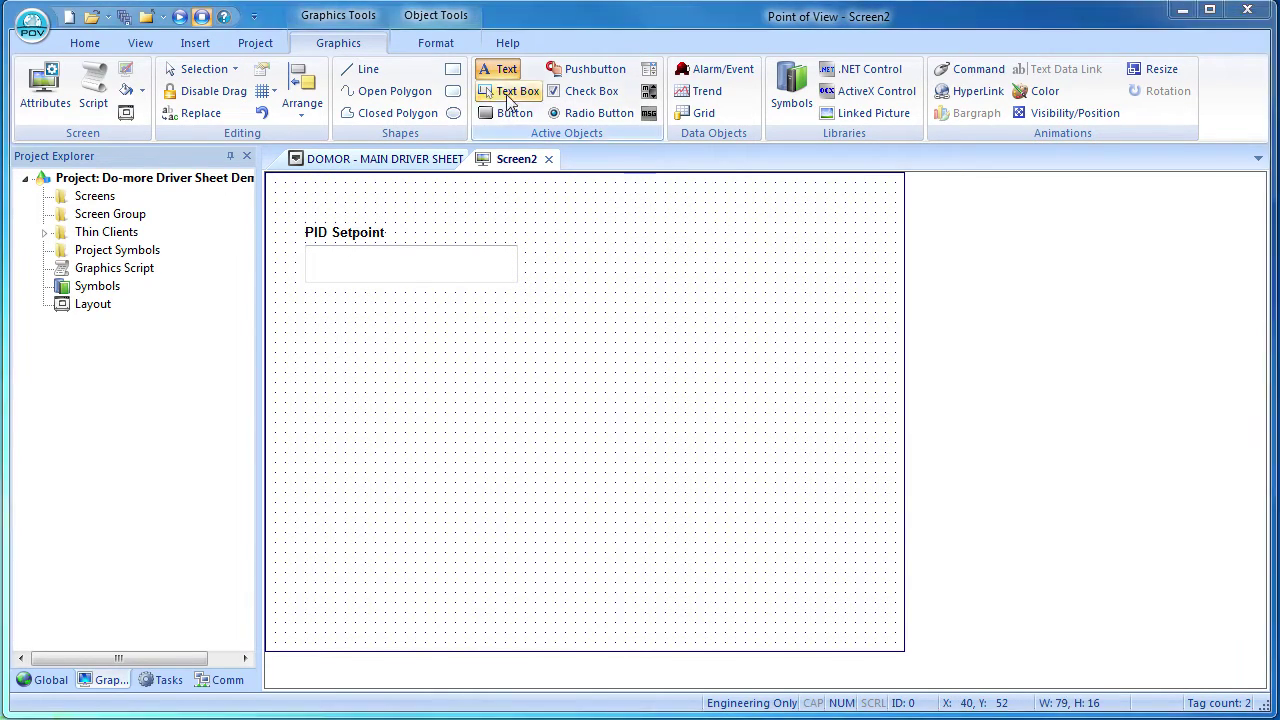
# Step: Draw a bottom text box for ReadStatus with a 'Read Status' label above it
pyautogui.click(514, 91)
pyautogui.moveTo(300, 592); pyautogui.dragTo(540, 640)
pyautogui.doubleClick(114, 74)
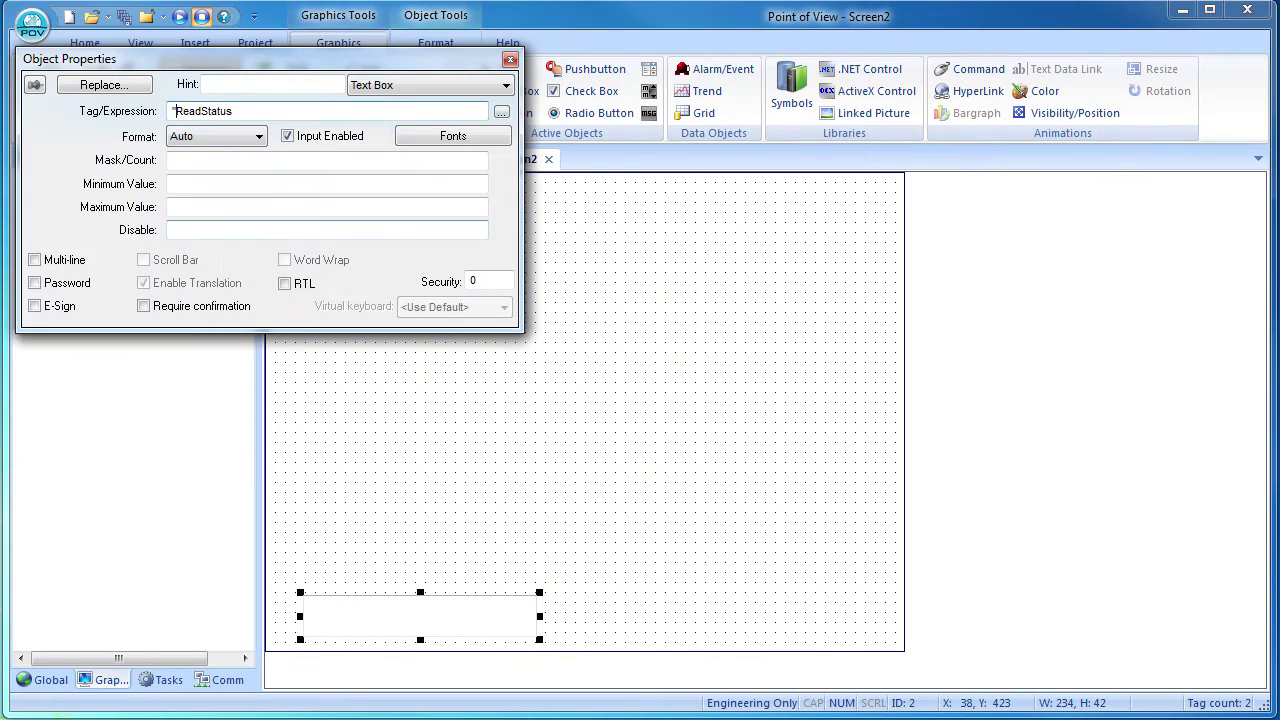
pyautogui.click(498, 69)
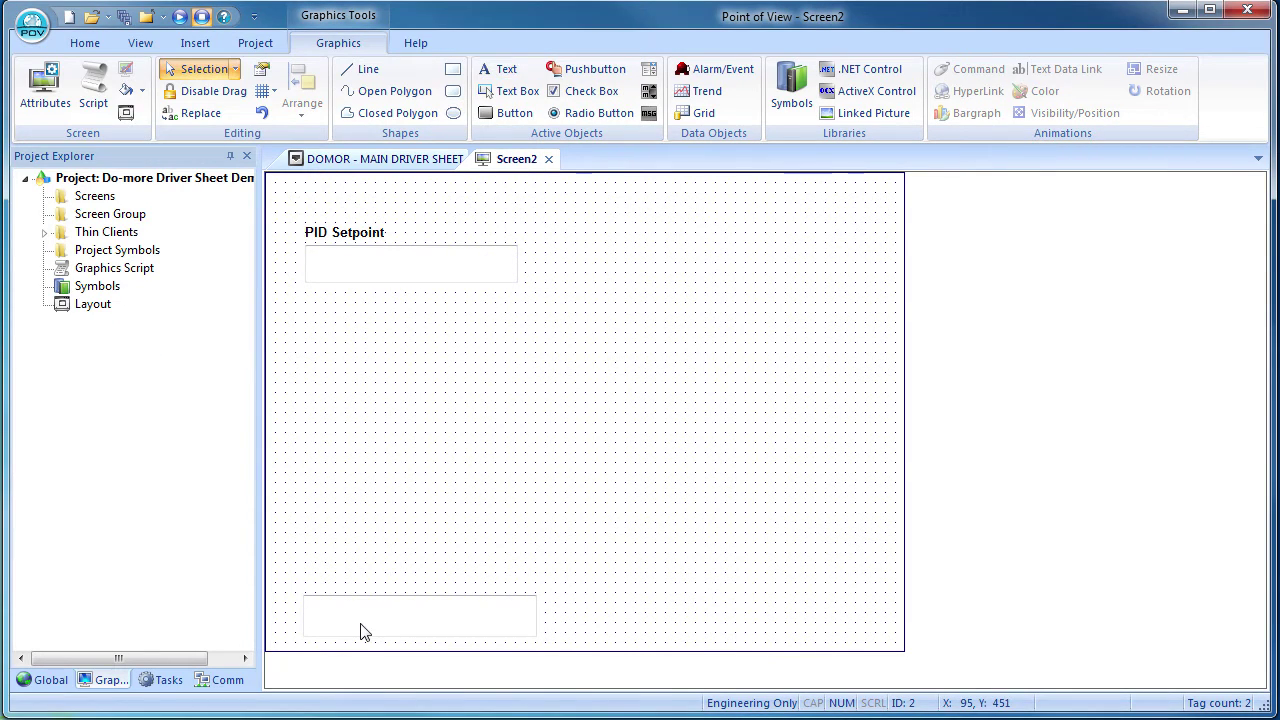
pyautogui.click(308, 574)
pyautogui.write('Read Status')
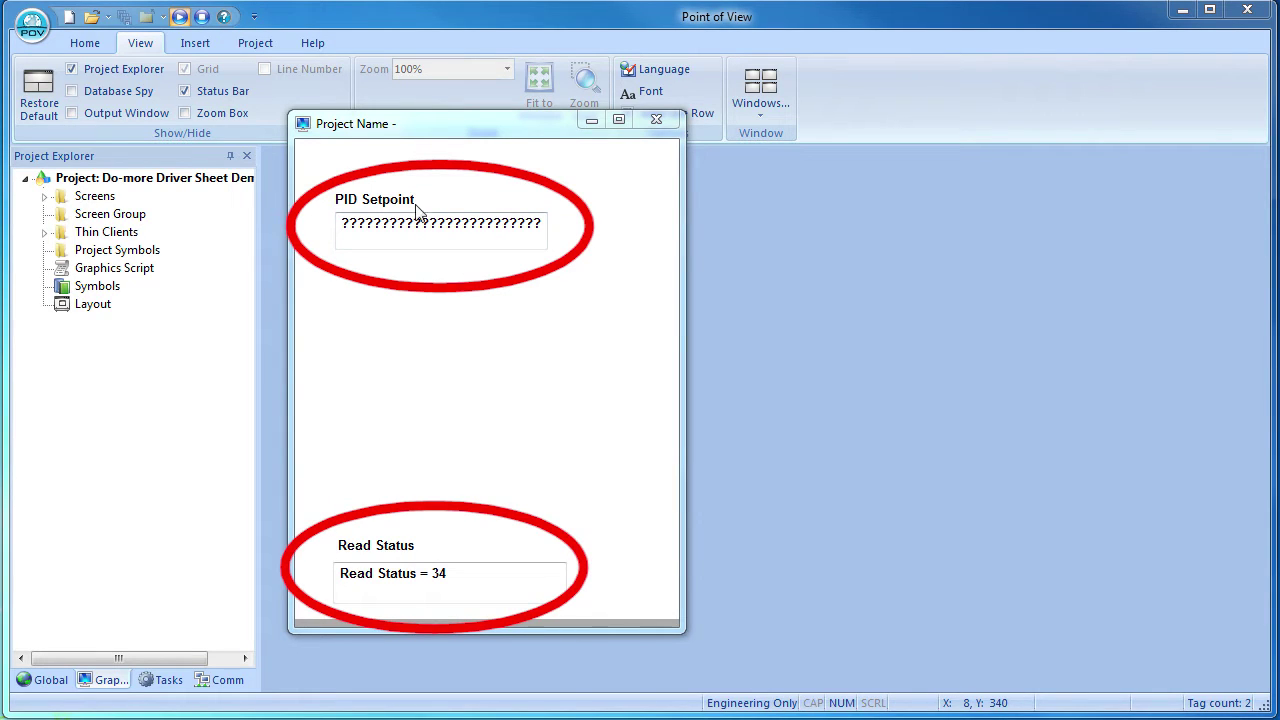
# Step: Open the Help ribbon tab after checking the runtime values
pyautogui.click(303, 45)
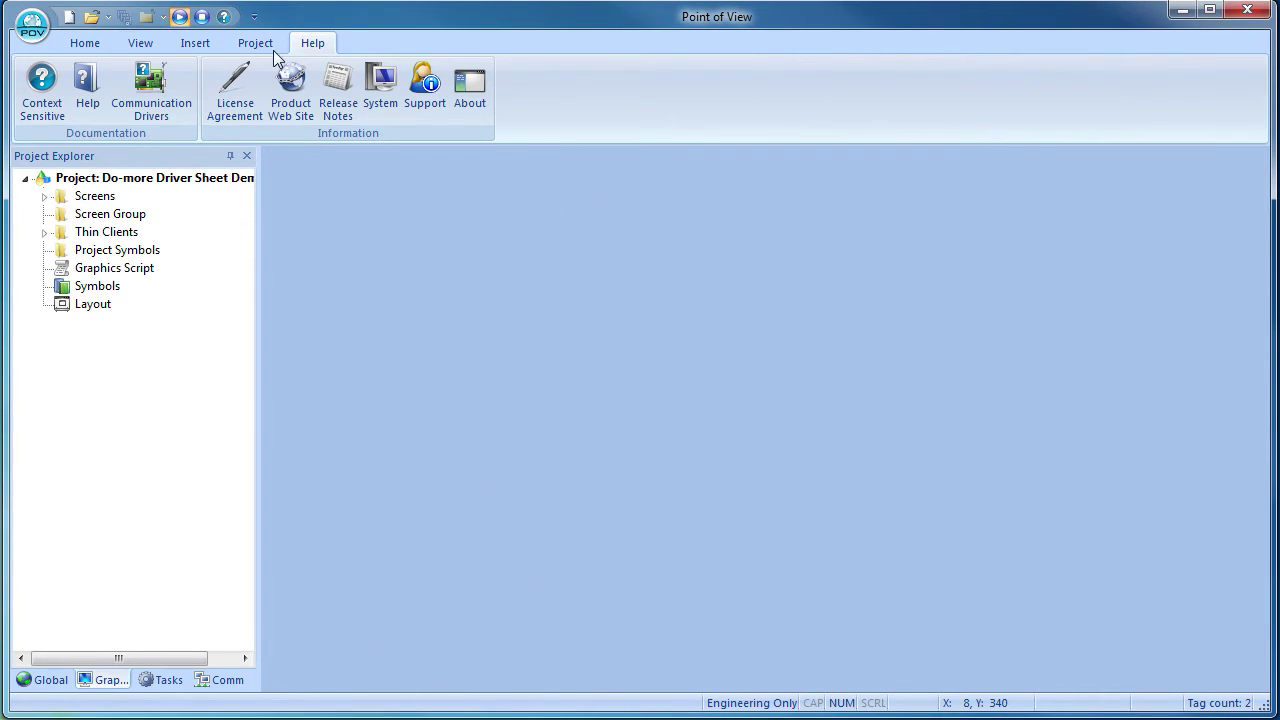
# Step: Read the DOMOR driver PDF and Do-more Tags.csv, then close Excel without saving
pyautogui.click(150, 88)
pyautogui.click(345, 244)
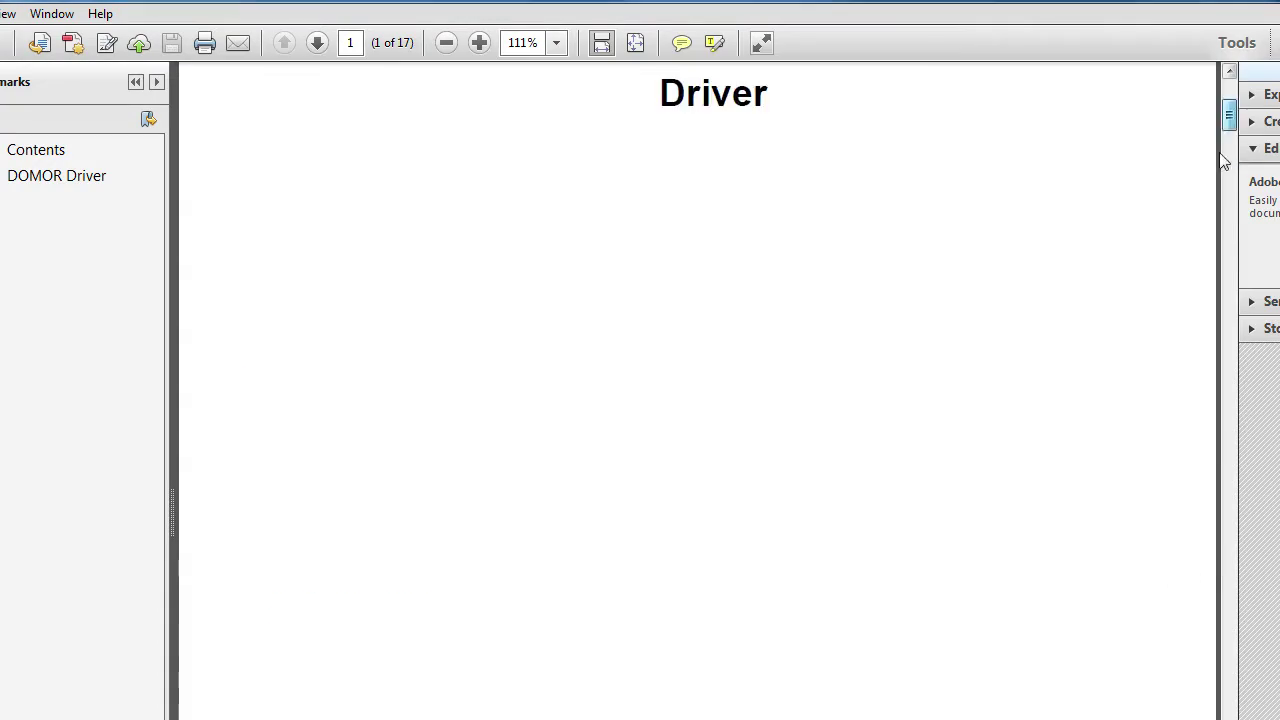
pyautogui.moveTo(1226, 150)
pyautogui.mouseDown()
pyautogui.moveTo(1200, 435)
pyautogui.moveTo(1229, 700)
pyautogui.mouseUp()
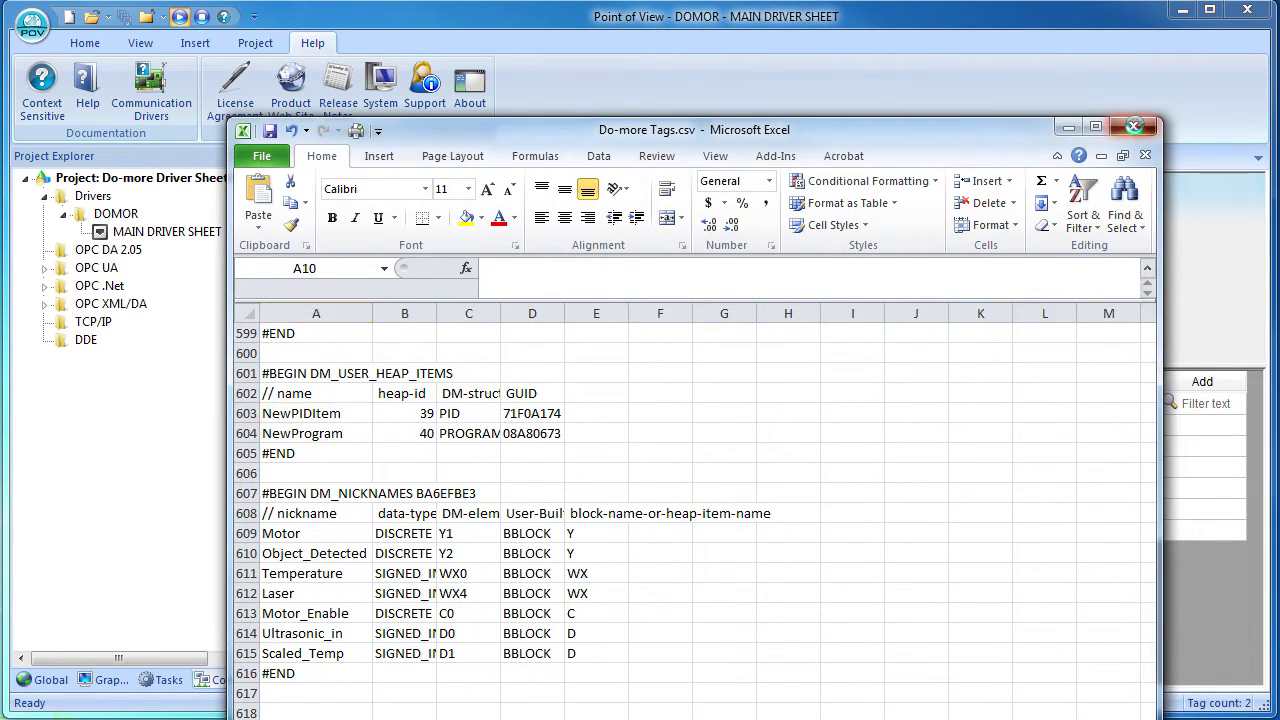
pyautogui.click(1133, 126)
pyautogui.click(490, 426)
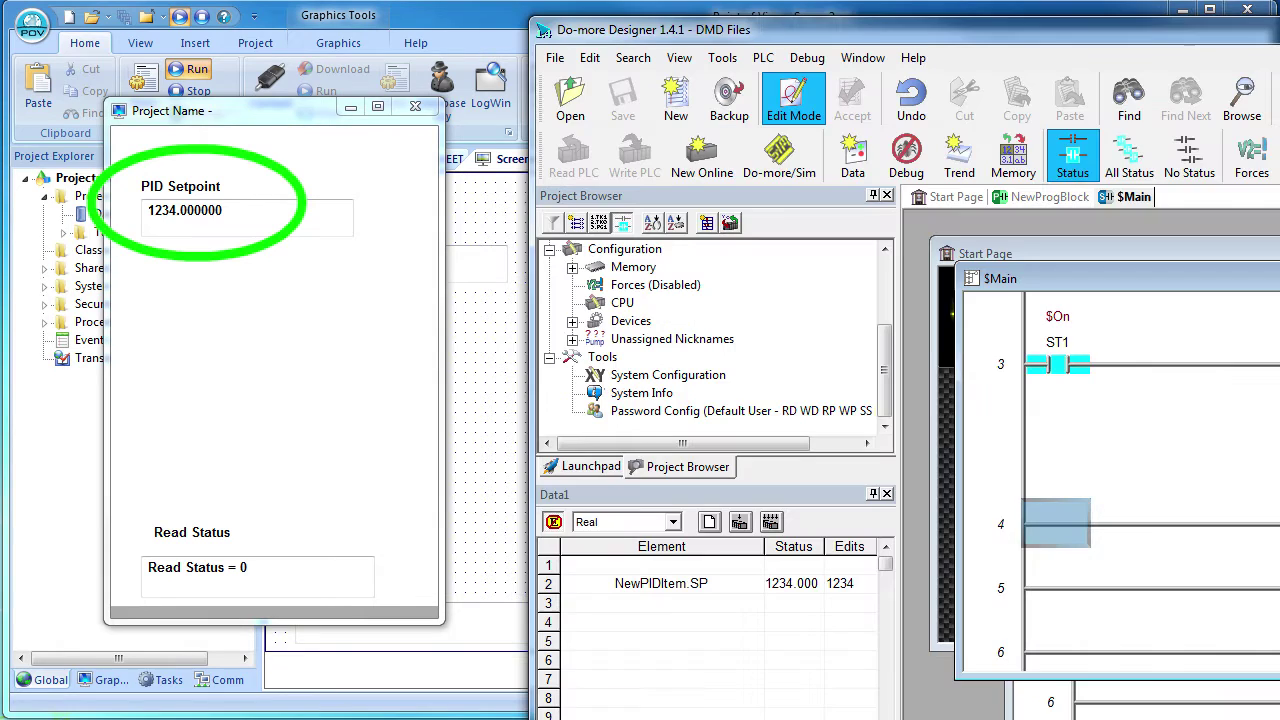
# Step: Set NewPIDItem.SP to 55555 in Do-more, then write 5432 from the runtime PID Setpoint field
pyautogui.write('1234')
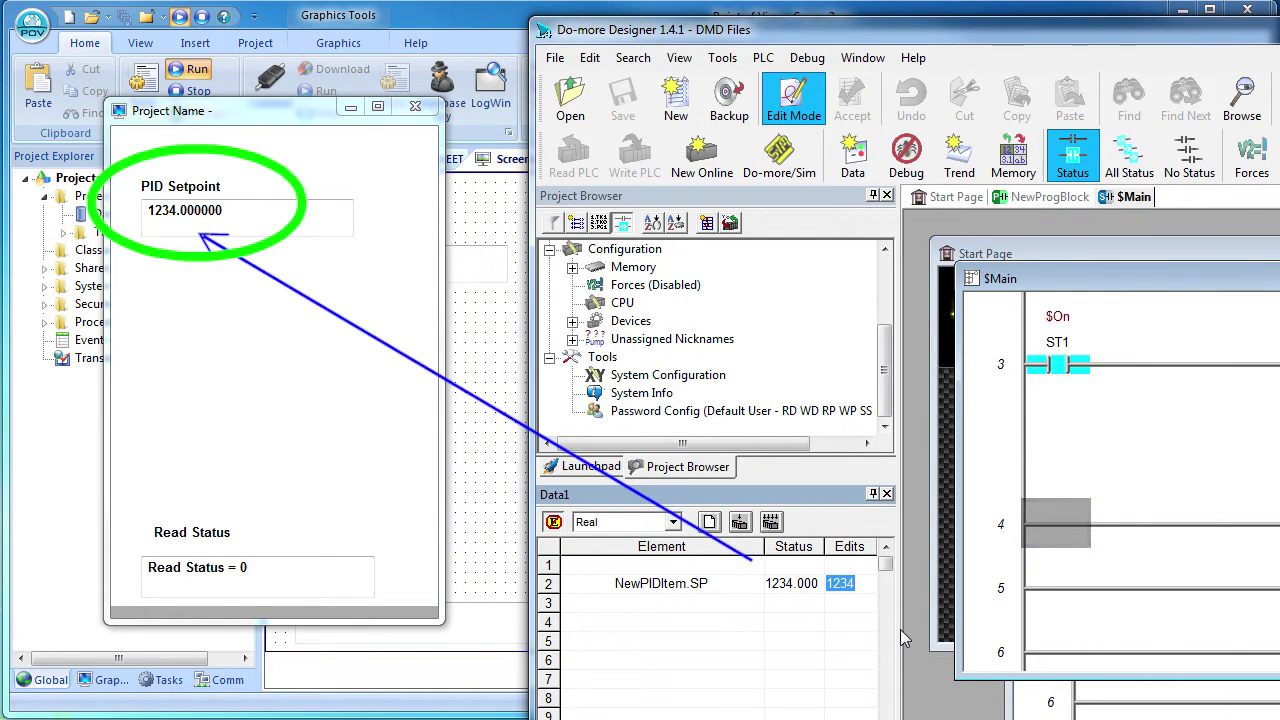
pyautogui.write('55555')
pyautogui.press('Return')
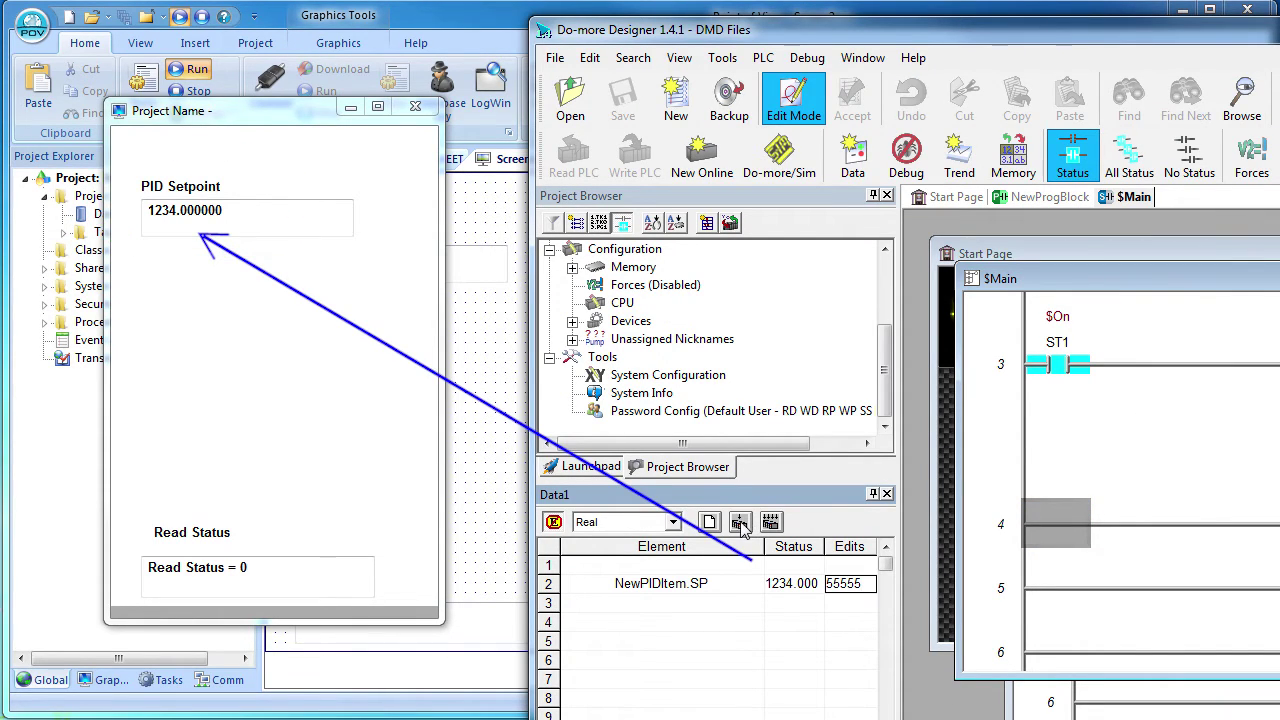
pyautogui.click(245, 218)
pyautogui.moveTo(245, 218); pyautogui.dragTo(137, 218)
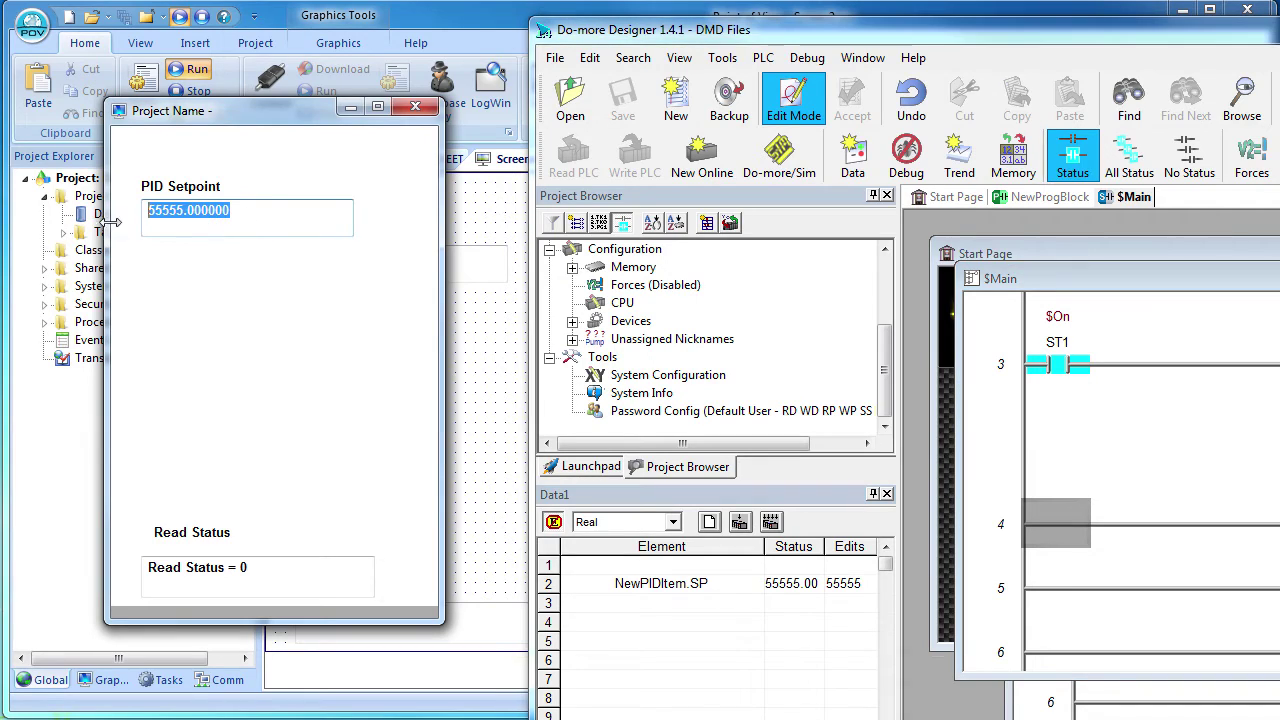
pyautogui.write('5432')
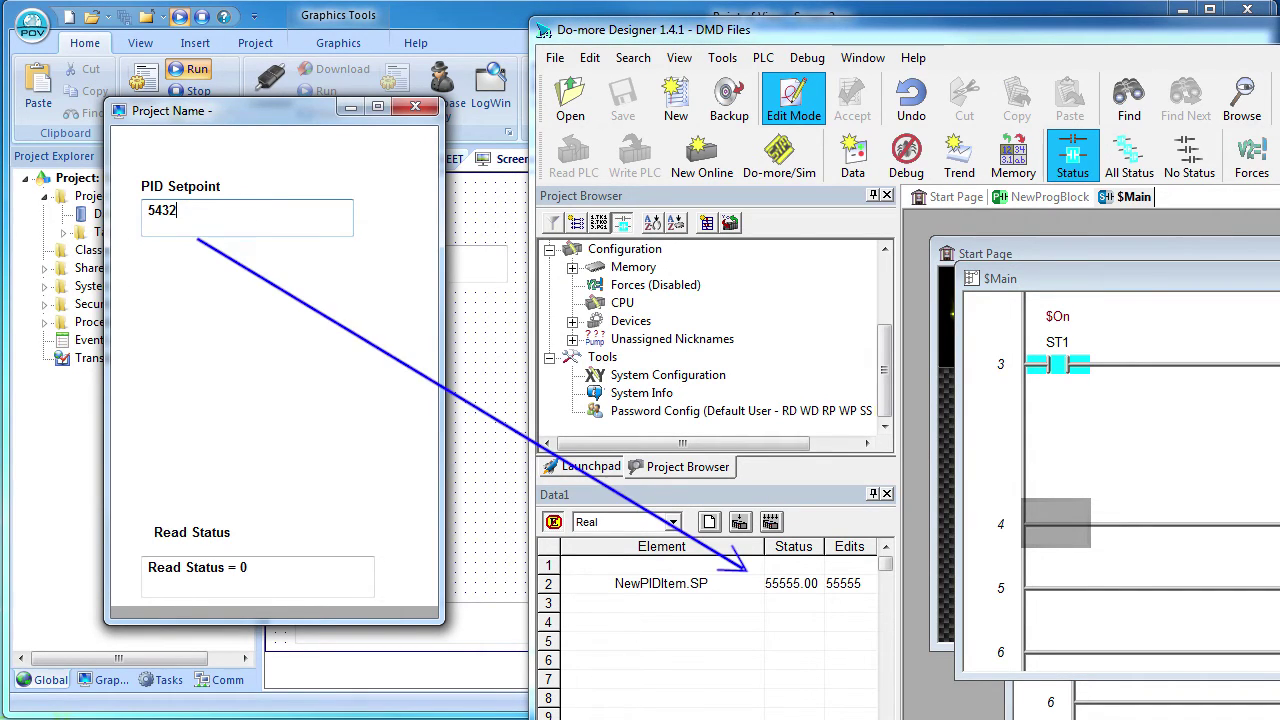
pyautogui.press('Return')
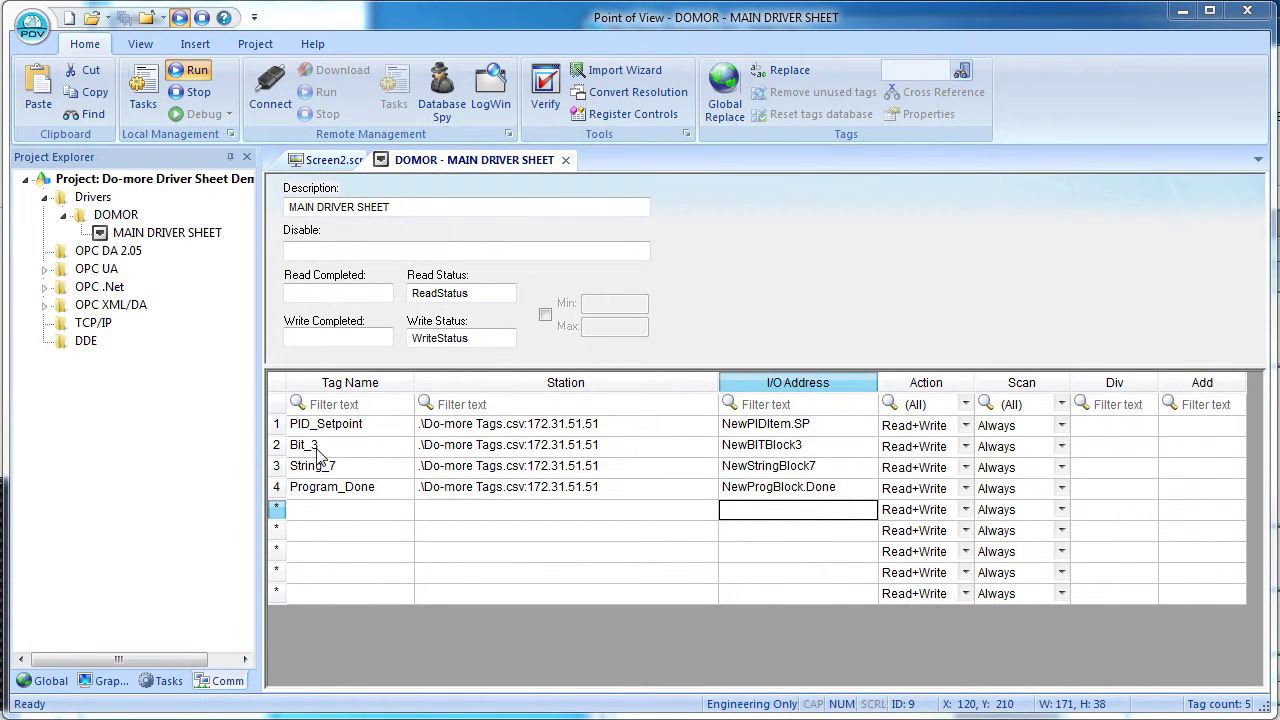
# Step: Review the Bit_3, String_7 and Program_Done rows on the driver sheet
pyautogui.click(322, 450)
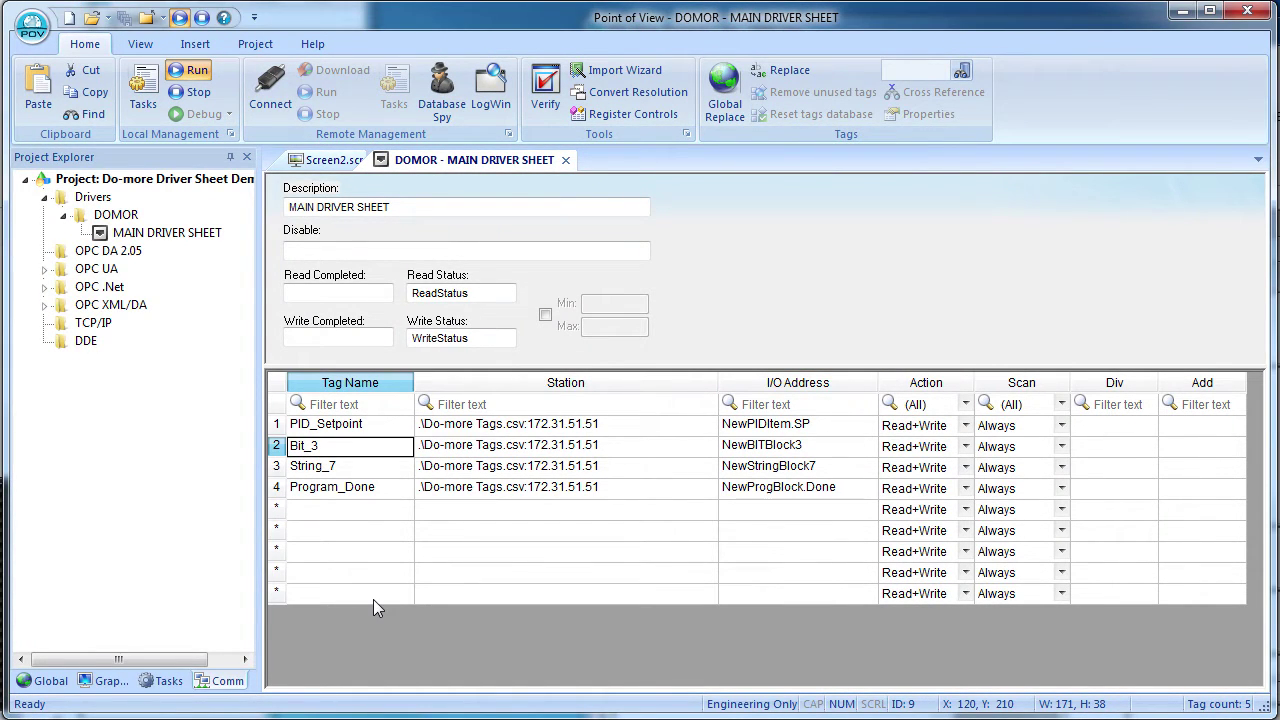
pyautogui.click(368, 467)
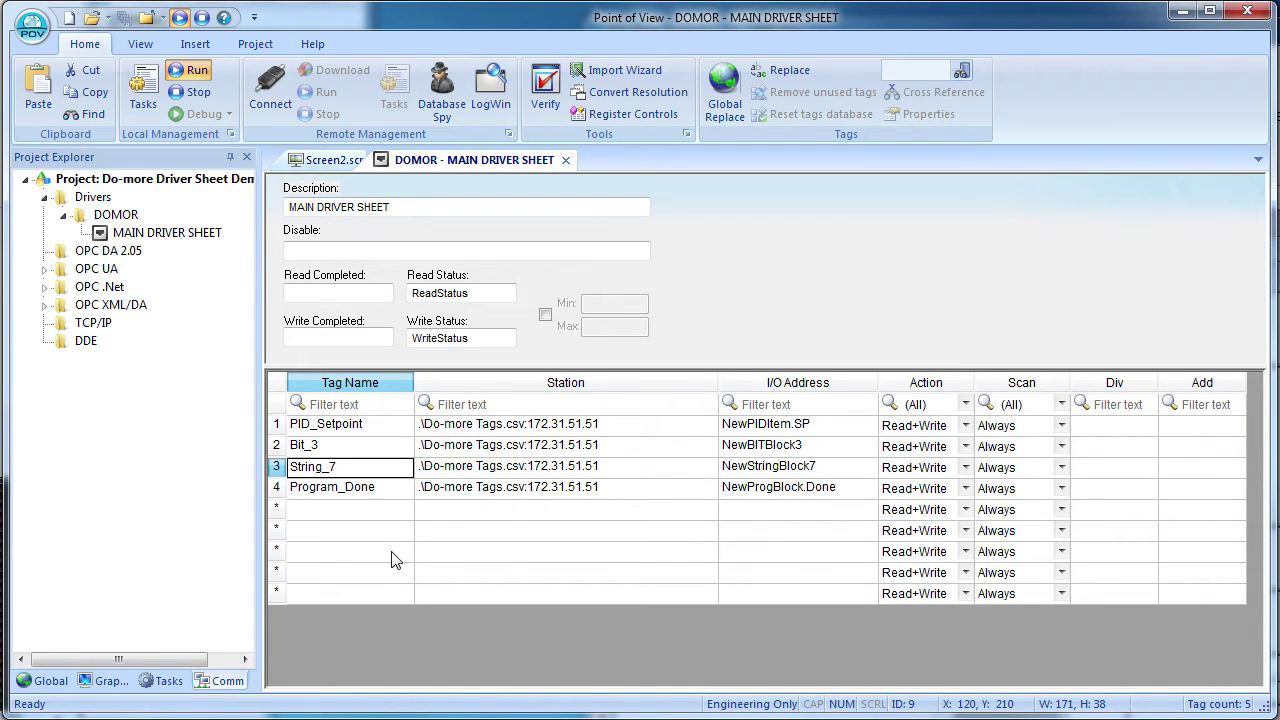
pyautogui.click(378, 488)
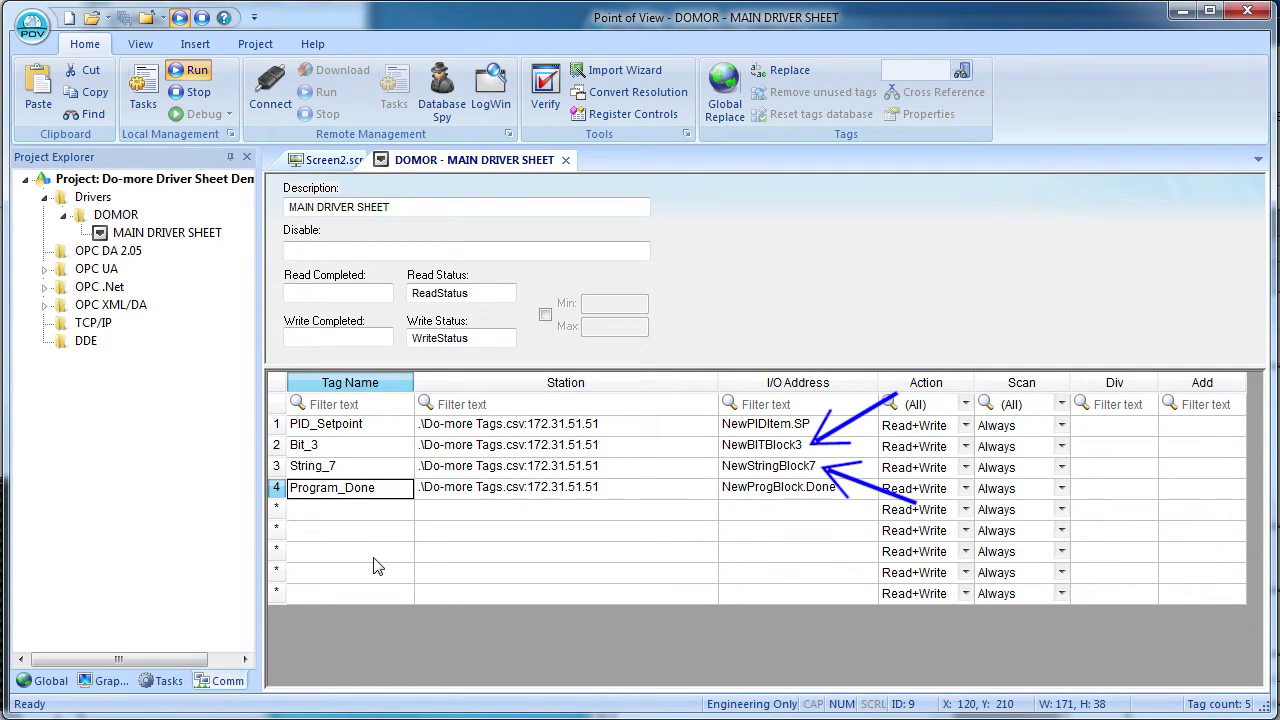
# Step: On Screen2, check that the Prog Done box is linked to Program_Done
pyautogui.click(336, 161)
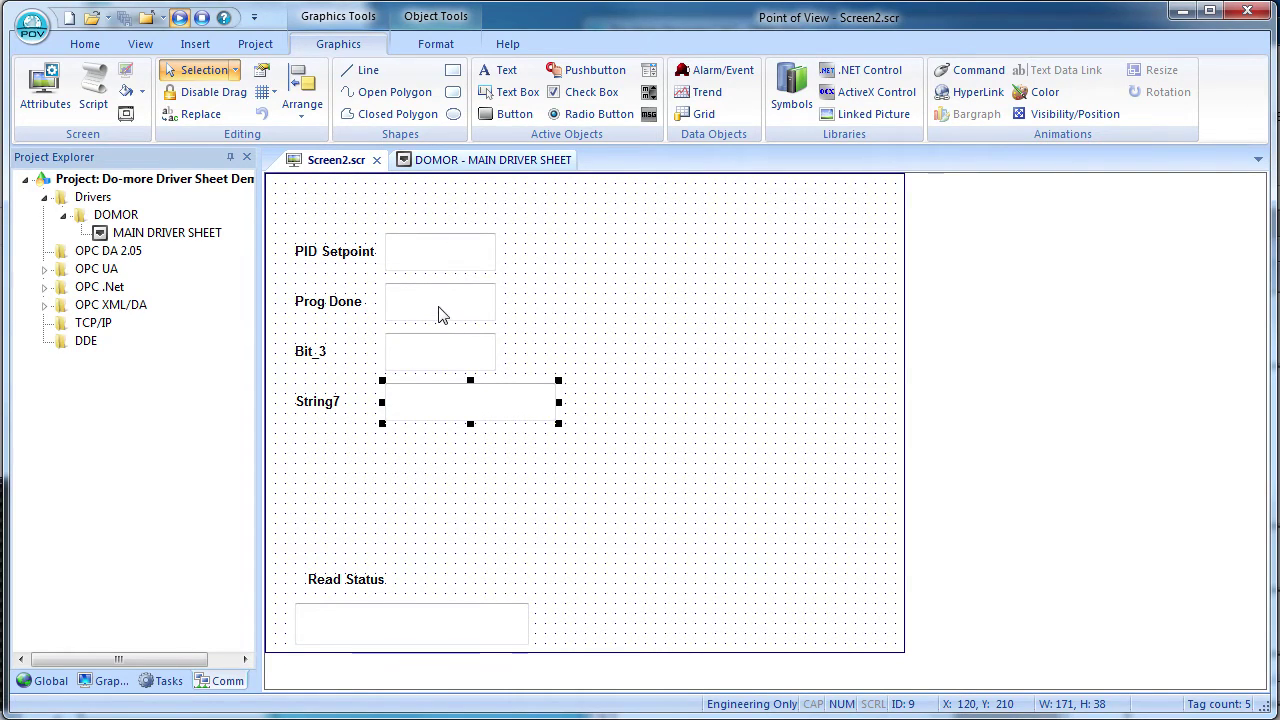
pyautogui.doubleClick(440, 310)
pyautogui.moveTo(145, 92); pyautogui.dragTo(517, 102)
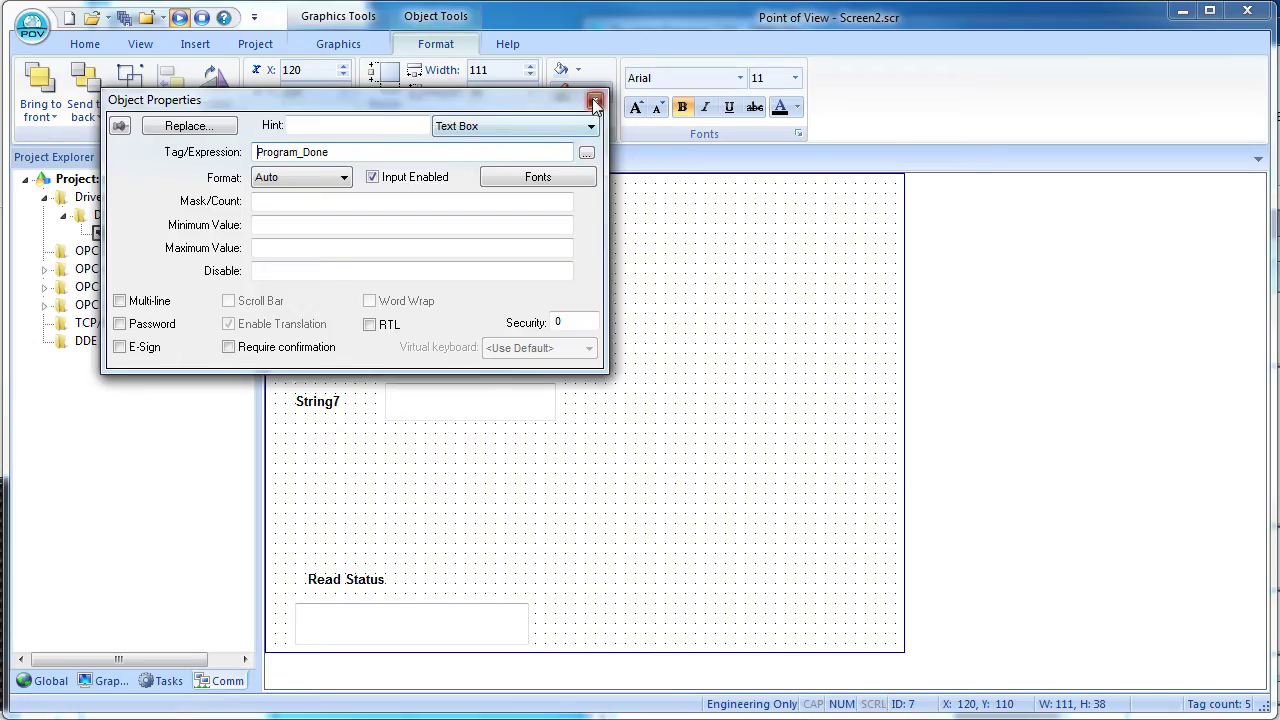
pyautogui.click(595, 100)
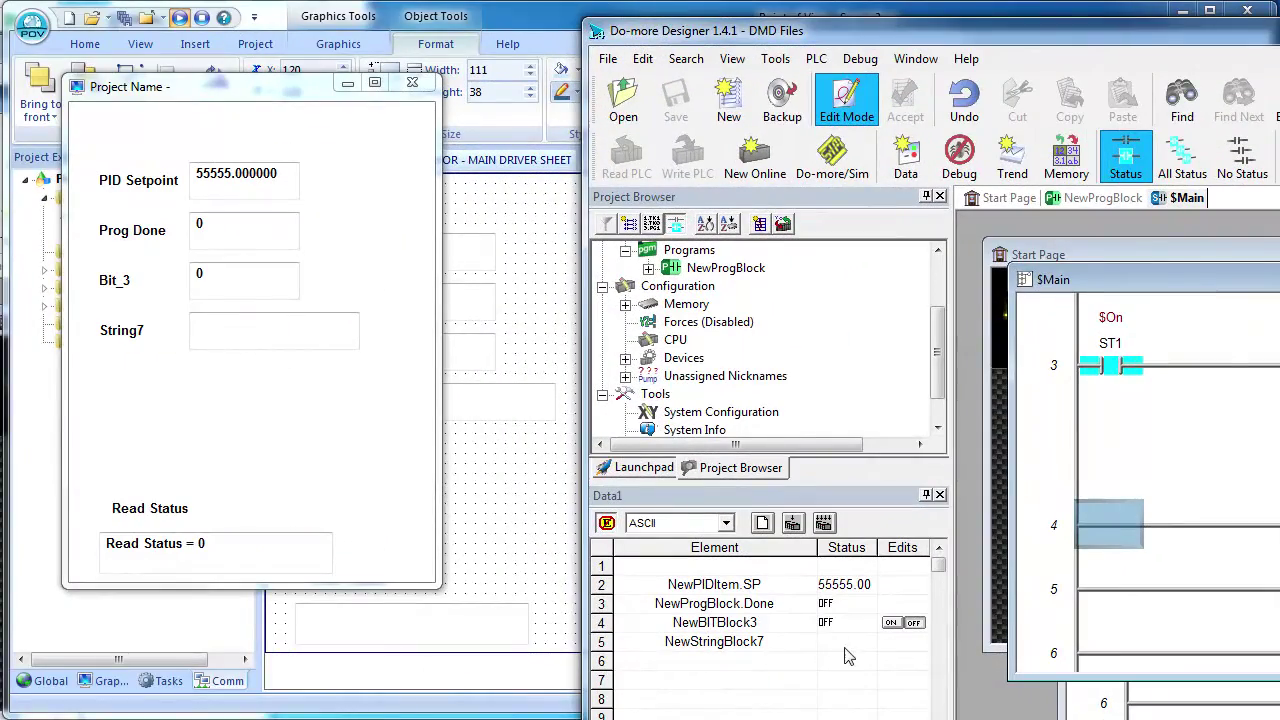
# Step: Write 1234 to NewStringBlock7, turn NewBITBlock3 on, then bring the screen editor forward
pyautogui.click(892, 647)
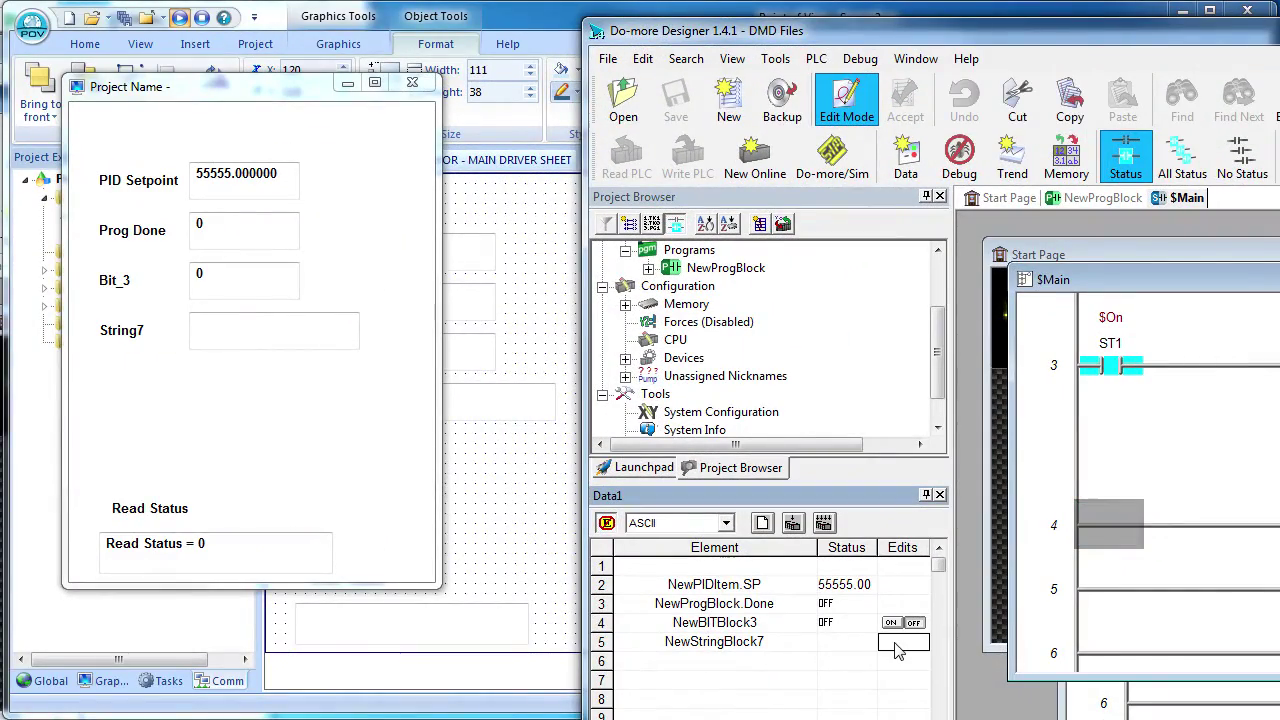
pyautogui.write('1234')
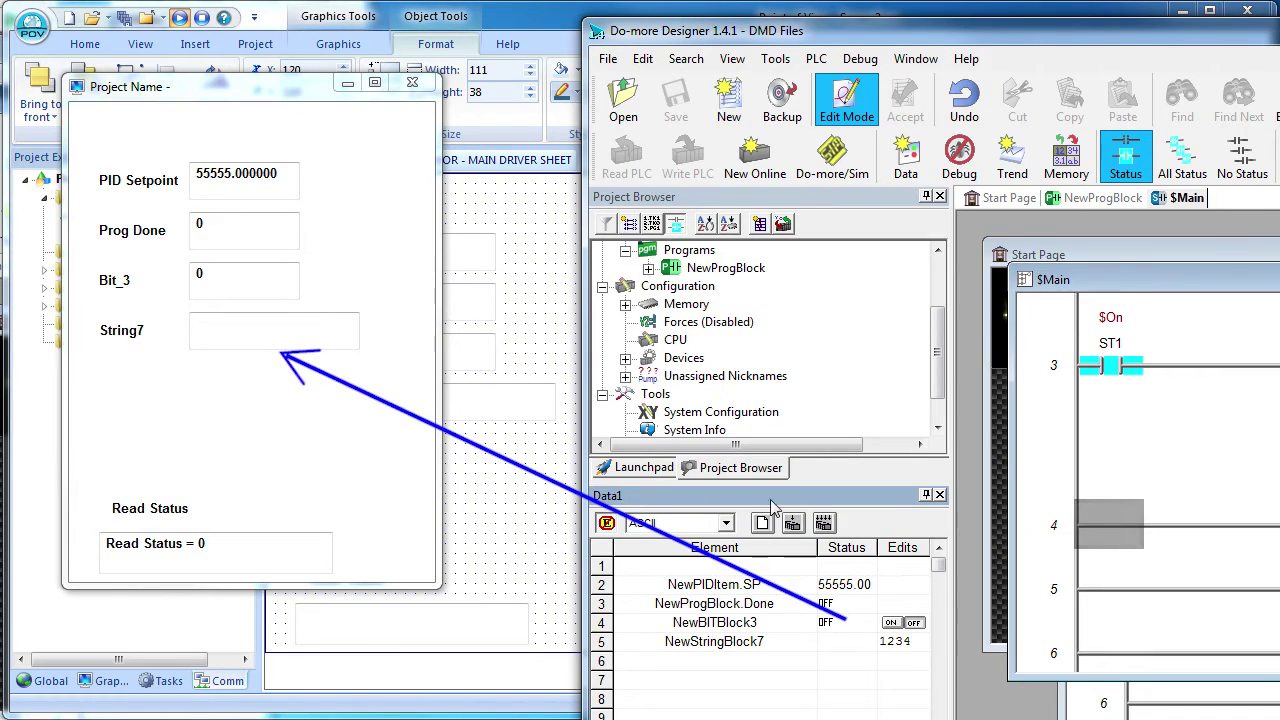
pyautogui.click(793, 524)
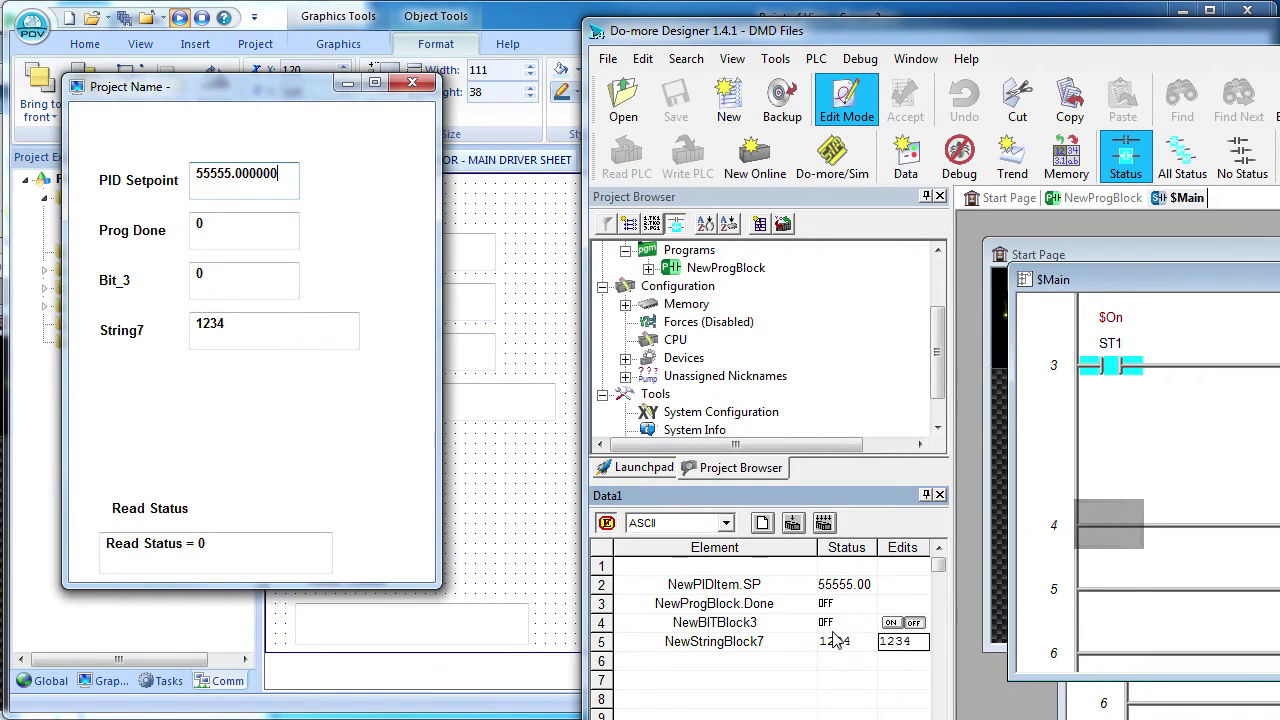
pyautogui.click(889, 624)
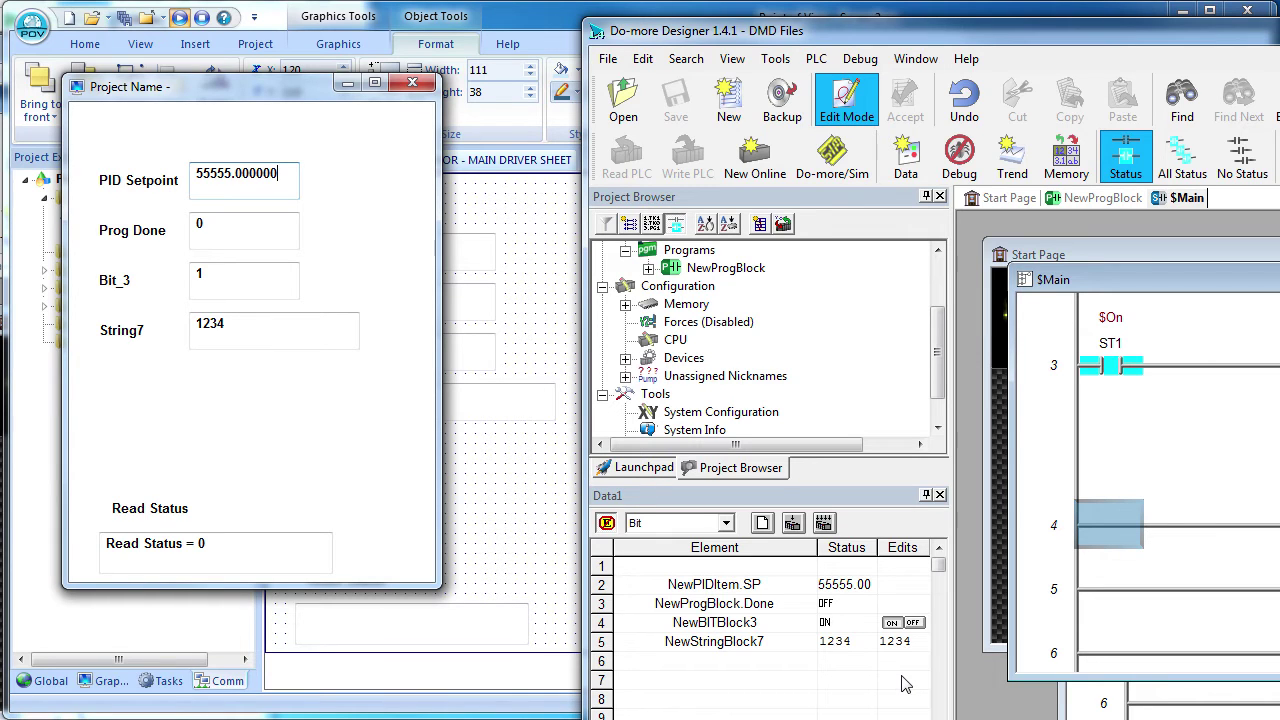
pyautogui.click(748, 17)
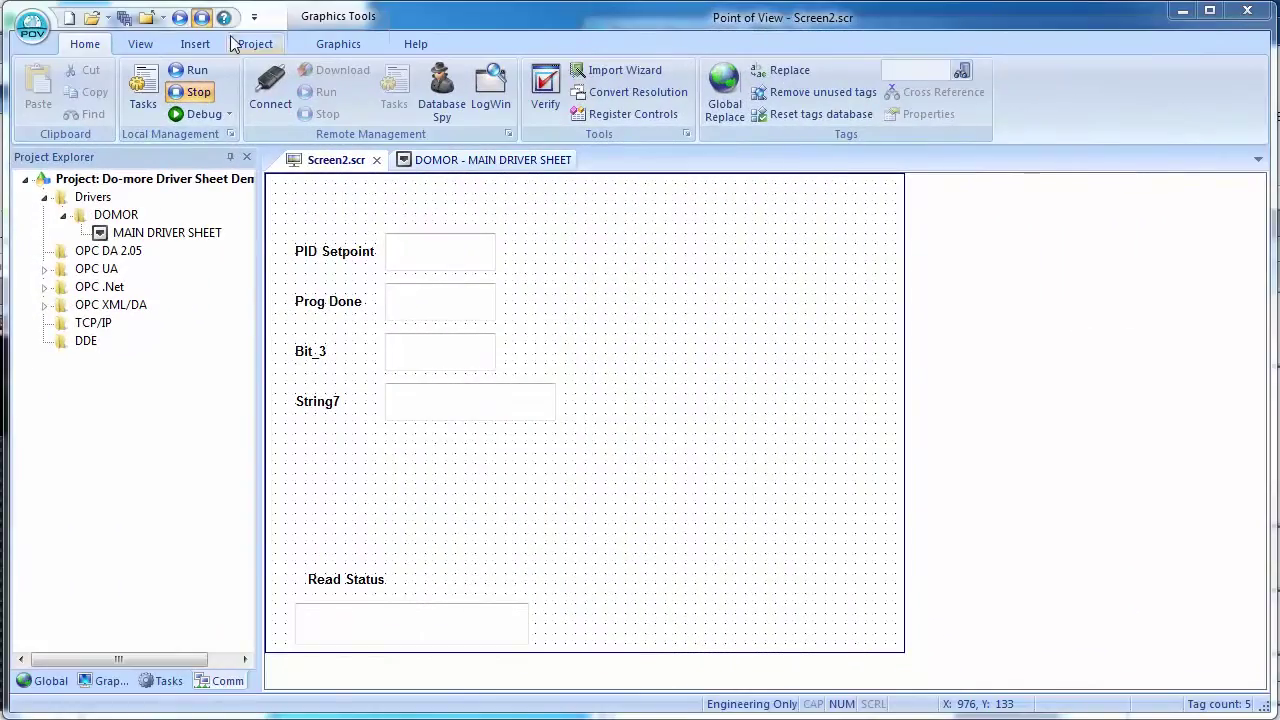
# Step: Add an AutomationDirect DoMore integration source named 'Do-more Integrated Tags'
pyautogui.click(241, 47)
pyautogui.click(298, 92)
pyautogui.click(566, 386)
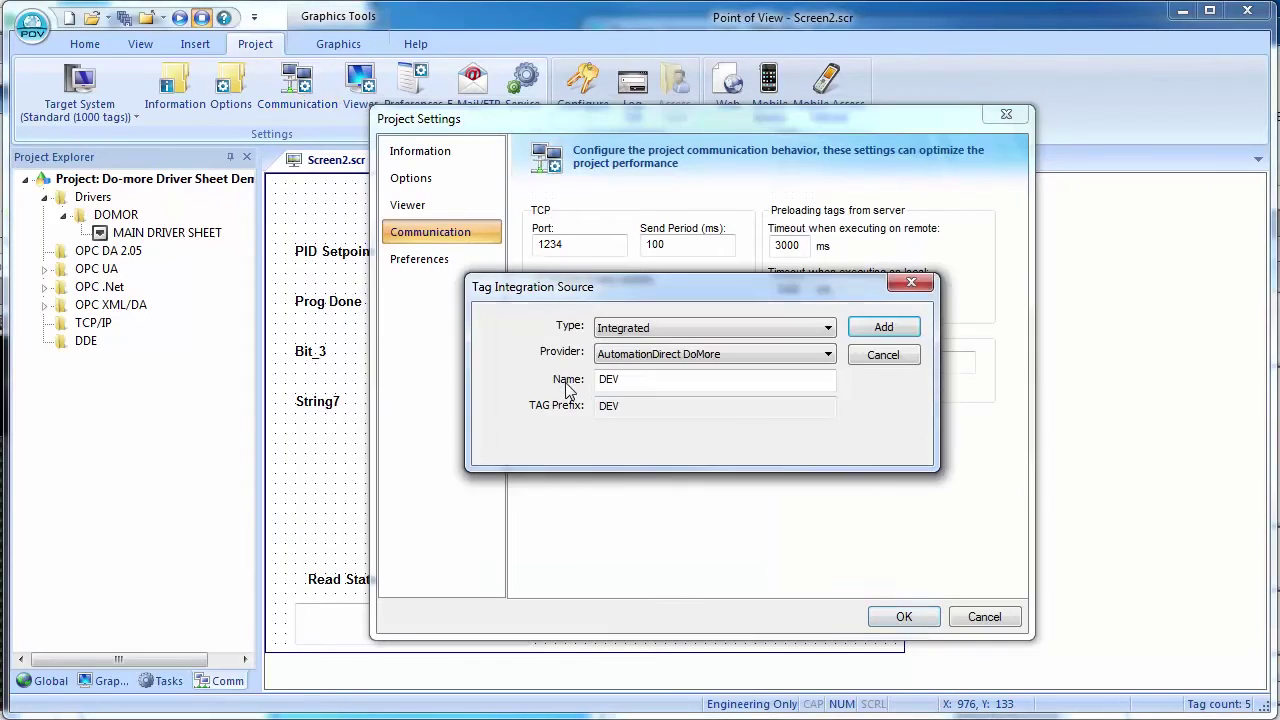
pyautogui.click(734, 354)
pyautogui.click(690, 424)
pyautogui.doubleClick(680, 380)
pyautogui.write('Do-more Integrated Tags')
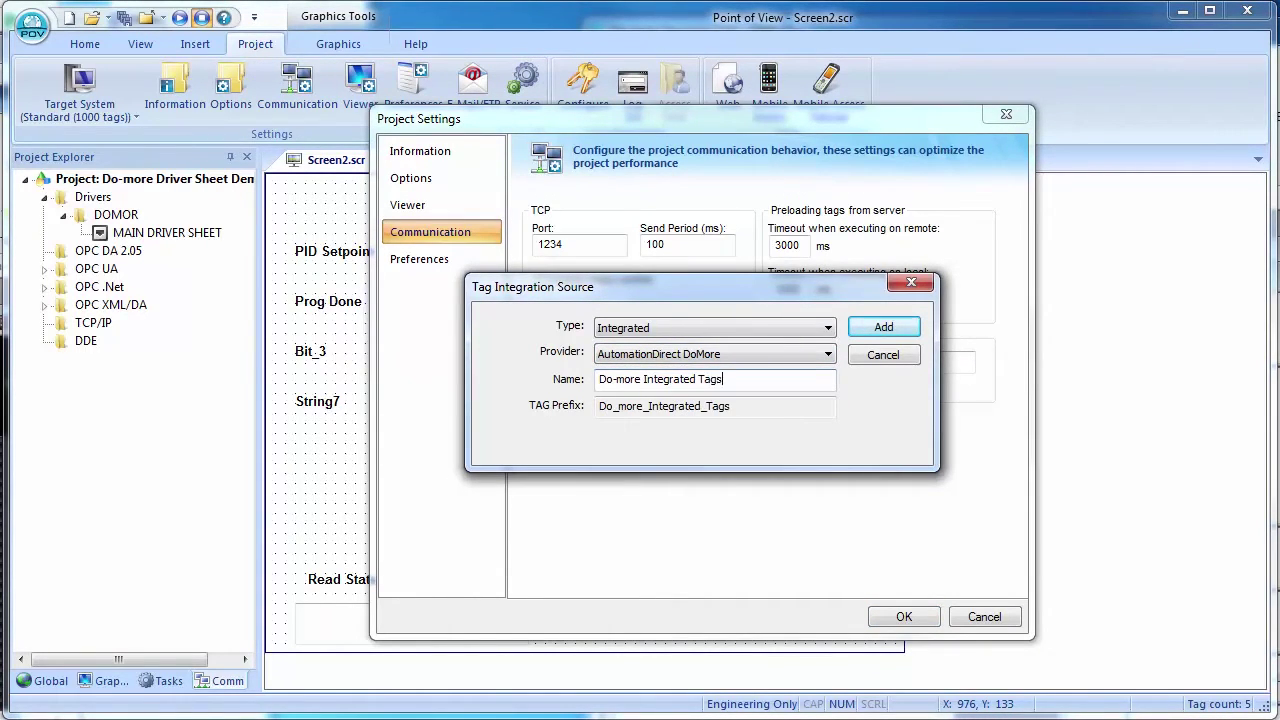
pyautogui.press('Return')
# Step: Connect the source to IP 172.31.51.51 and the Do-more tag export file
pyautogui.write('172.31.51')
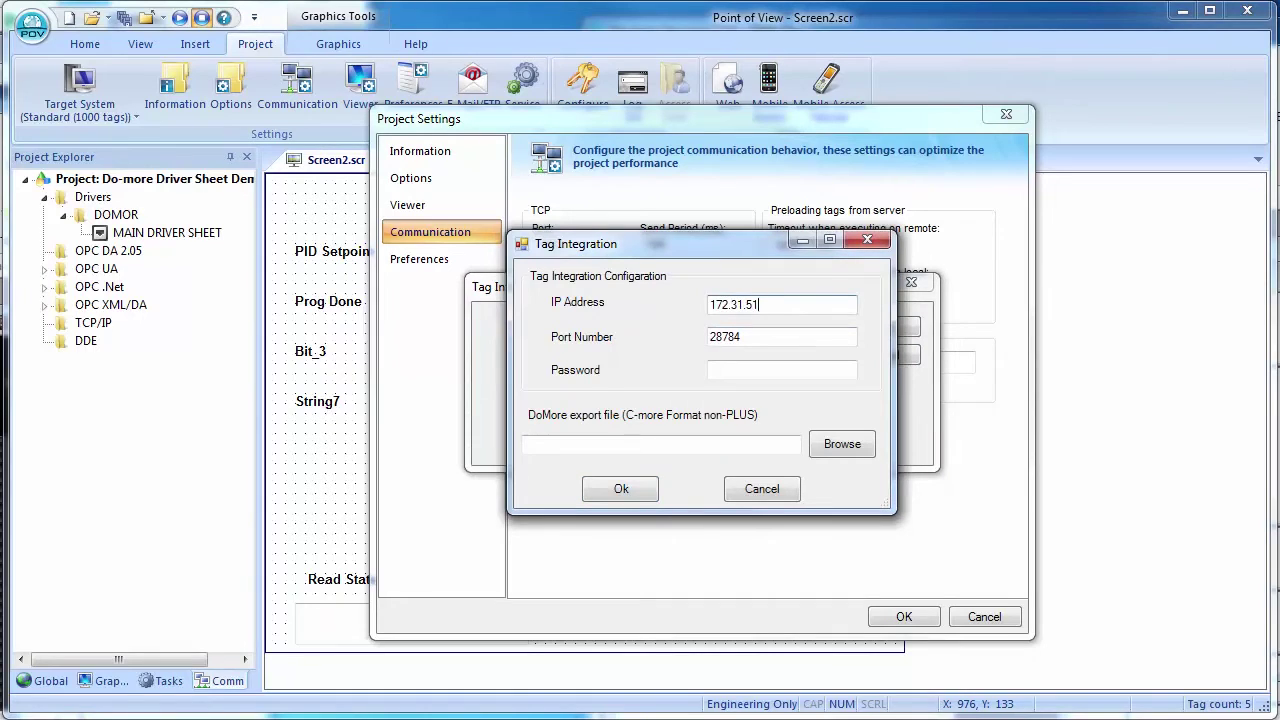
pyautogui.write('.51')
pyautogui.click(840, 446)
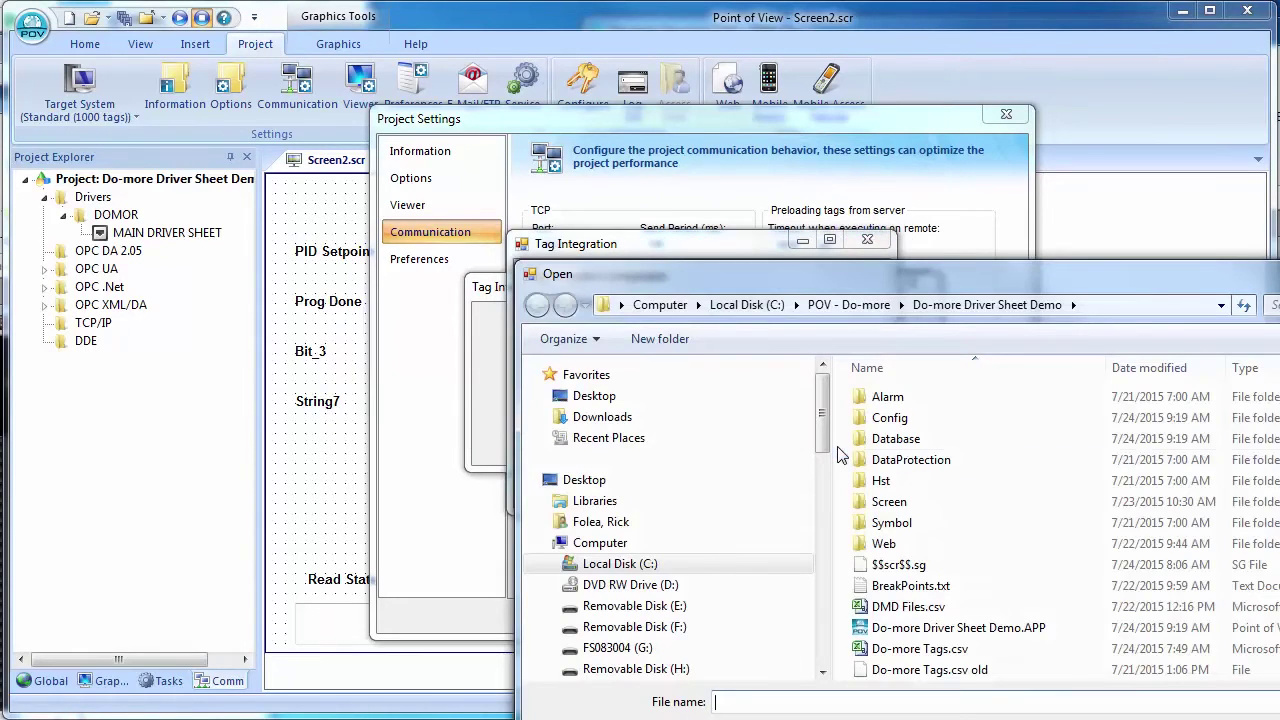
pyautogui.doubleClick(919, 655)
pyautogui.click(627, 490)
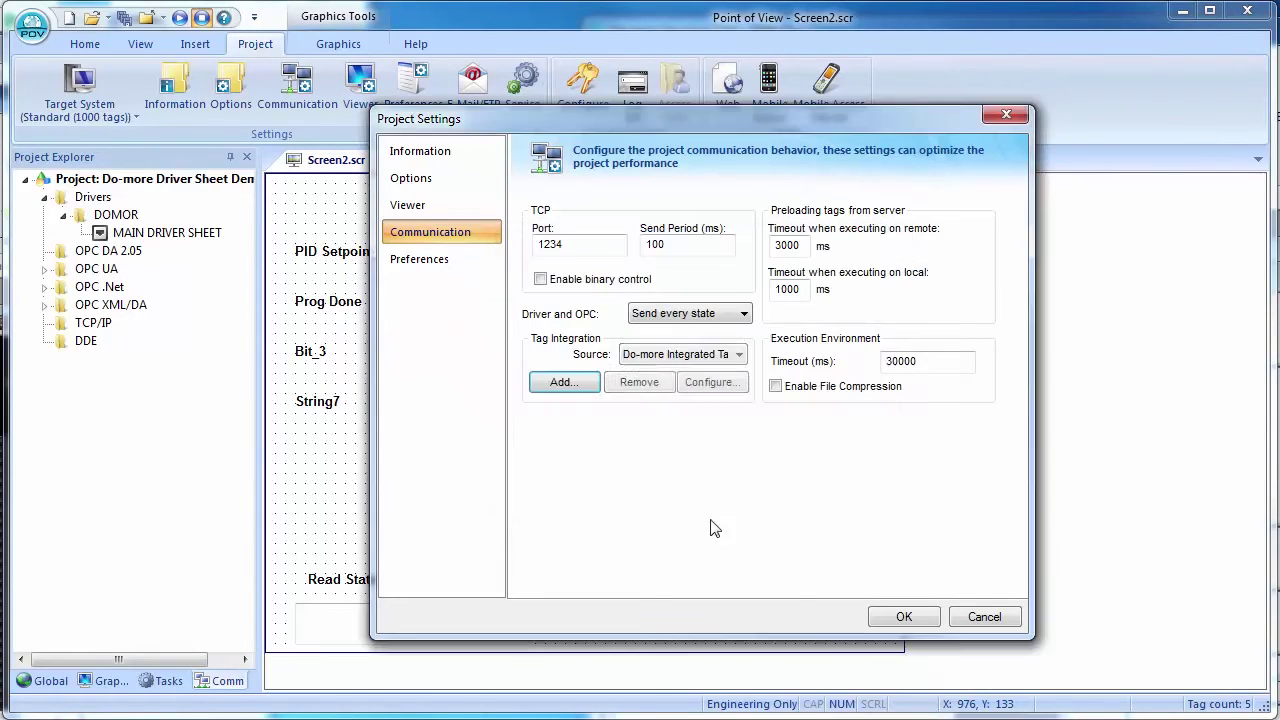
pyautogui.click(906, 617)
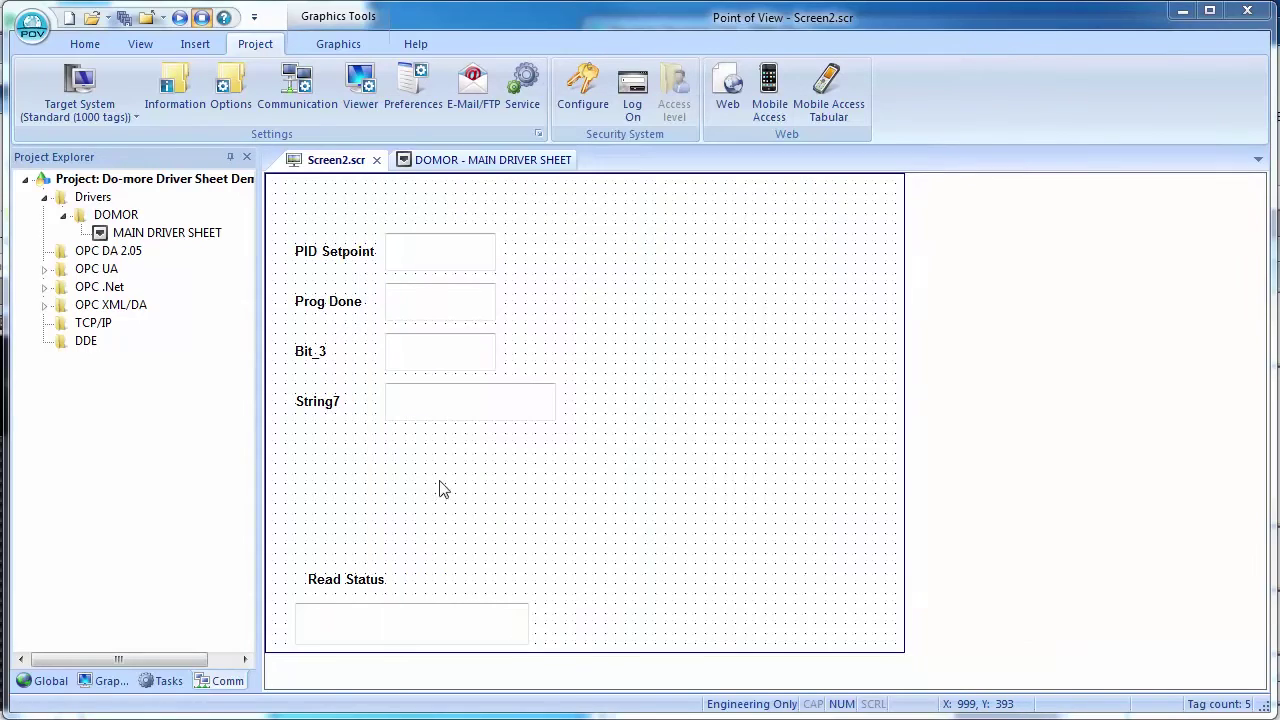
pyautogui.click(84, 46)
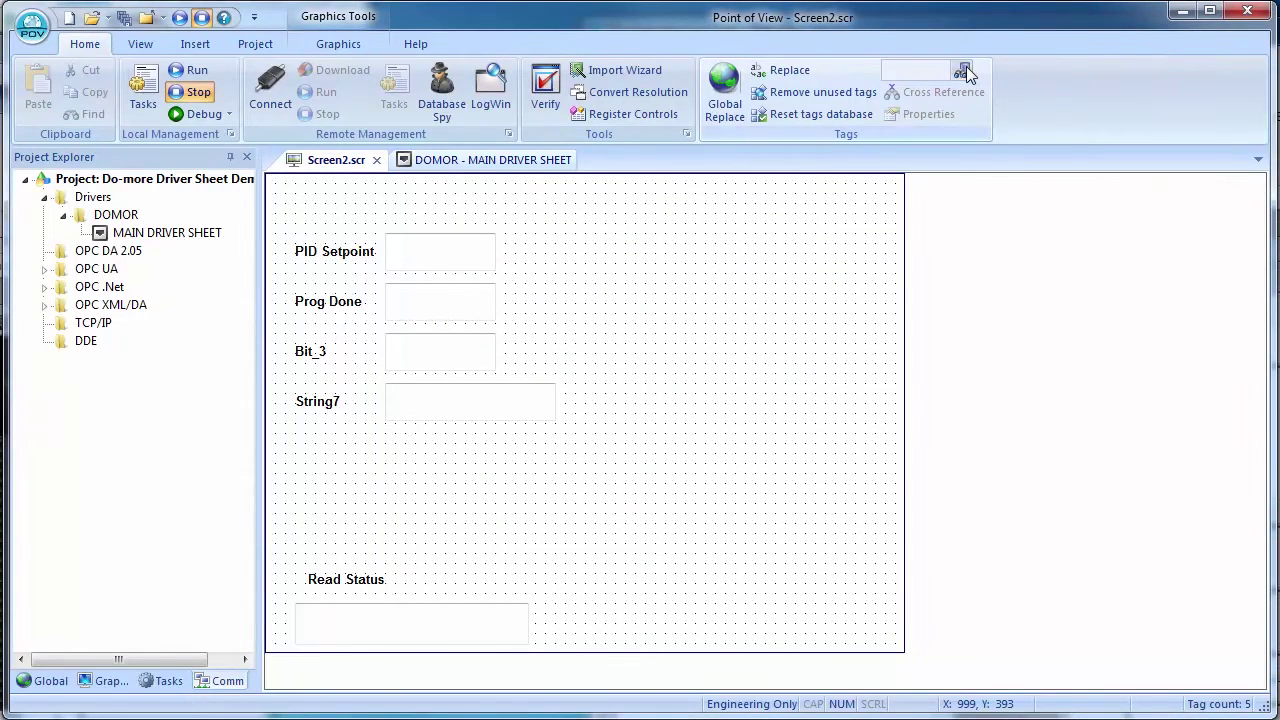
pyautogui.click(962, 71)
pyautogui.click(251, 388)
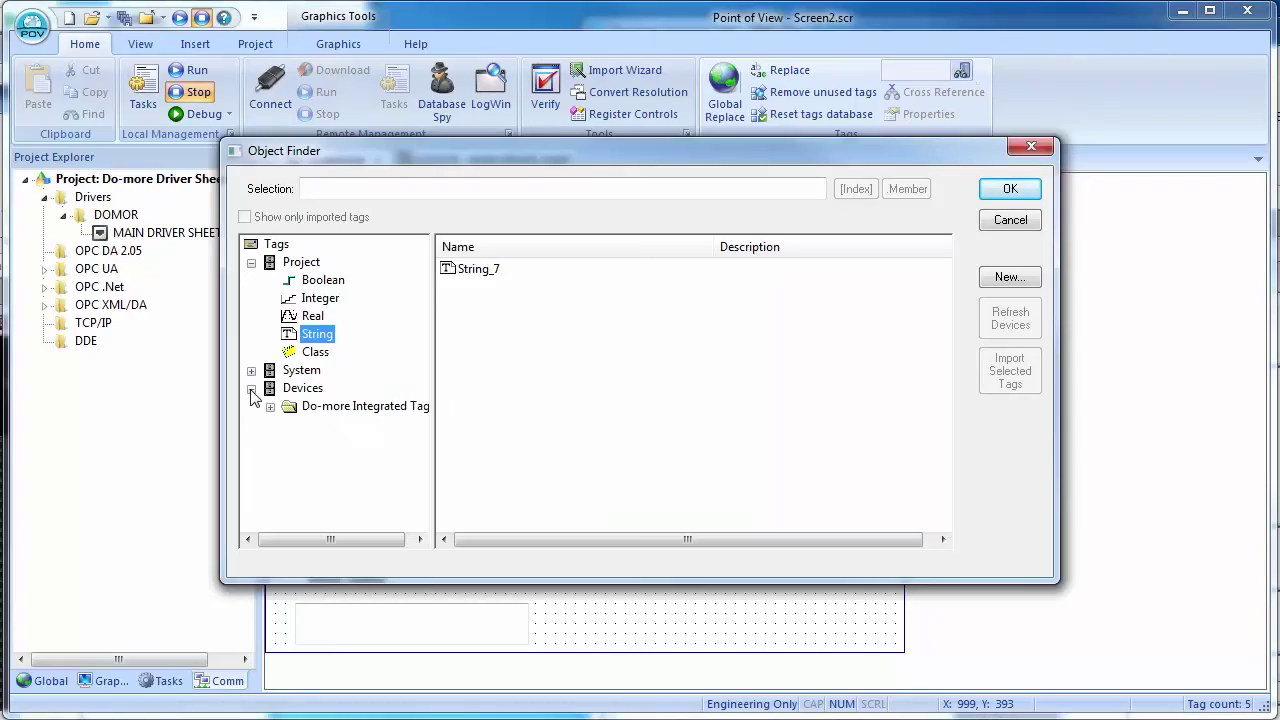
pyautogui.click(270, 408)
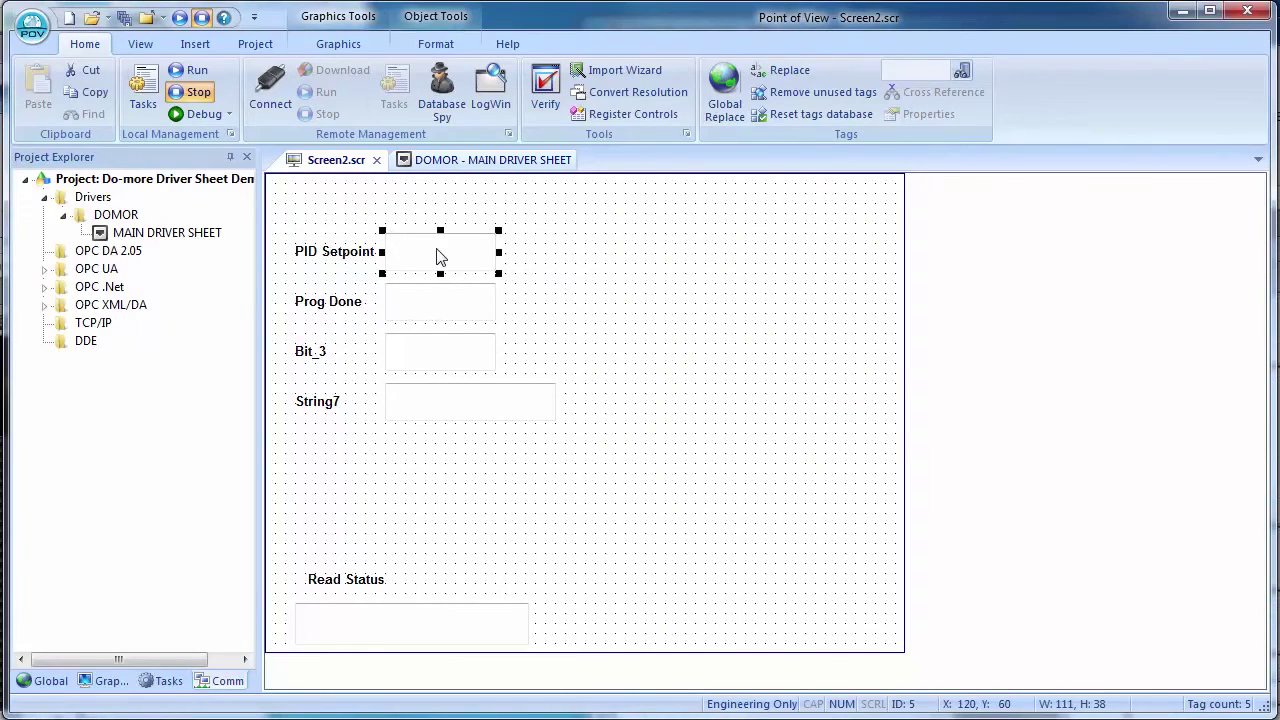
# Step: Copy the PID Setpoint field to its right and clear its PID_Setpoint tag reference
pyautogui.moveTo(439, 266); pyautogui.dragTo(640, 265)
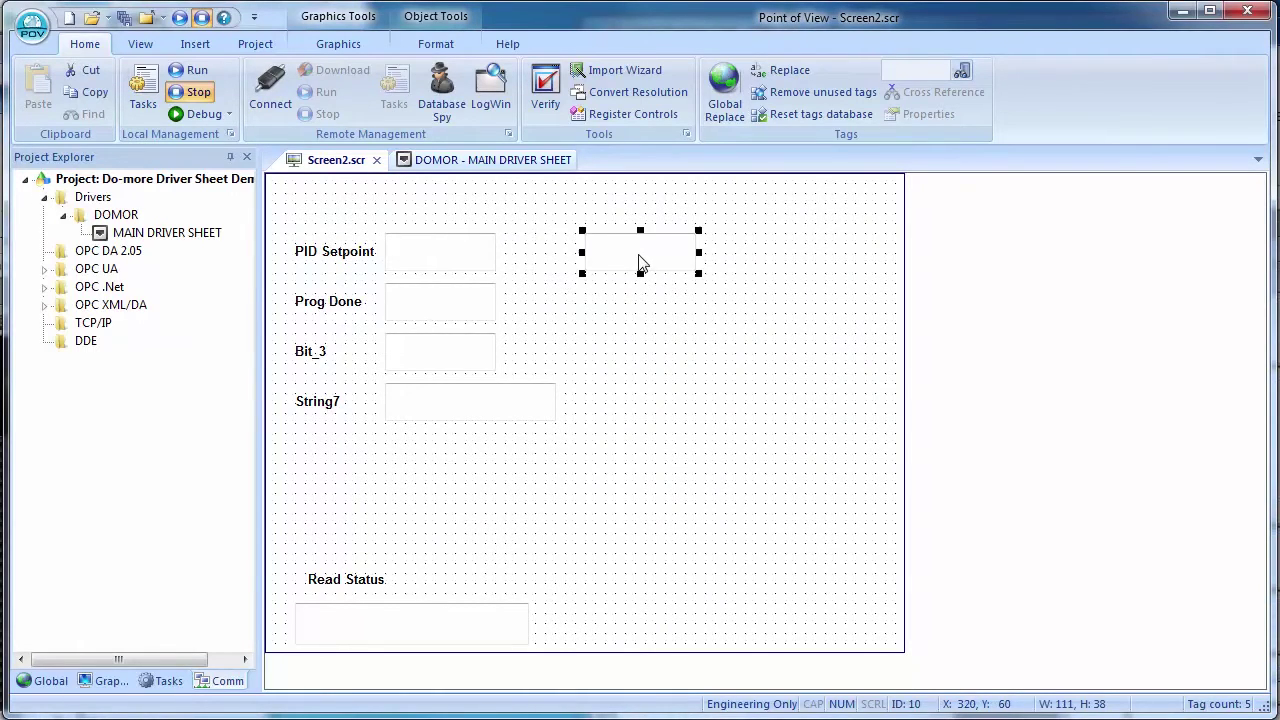
pyautogui.doubleClick(640, 265)
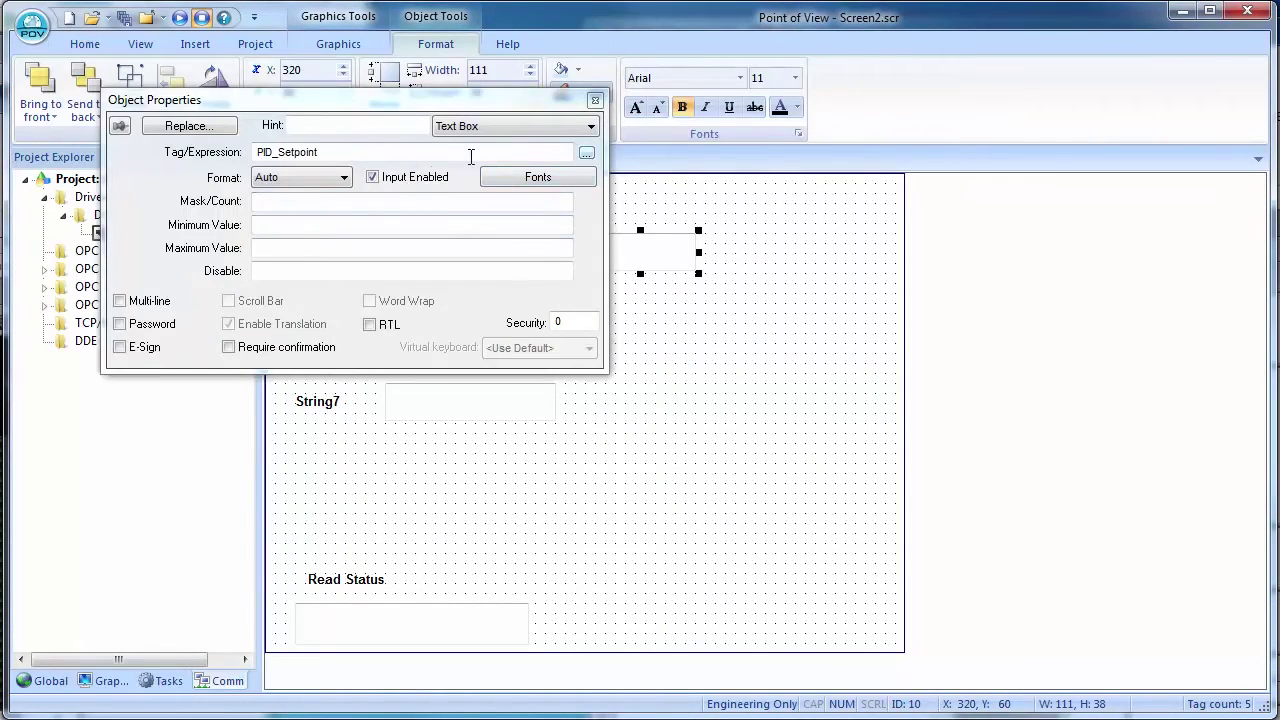
pyautogui.moveTo(470, 152); pyautogui.dragTo(234, 155)
pyautogui.press('BackSpace')
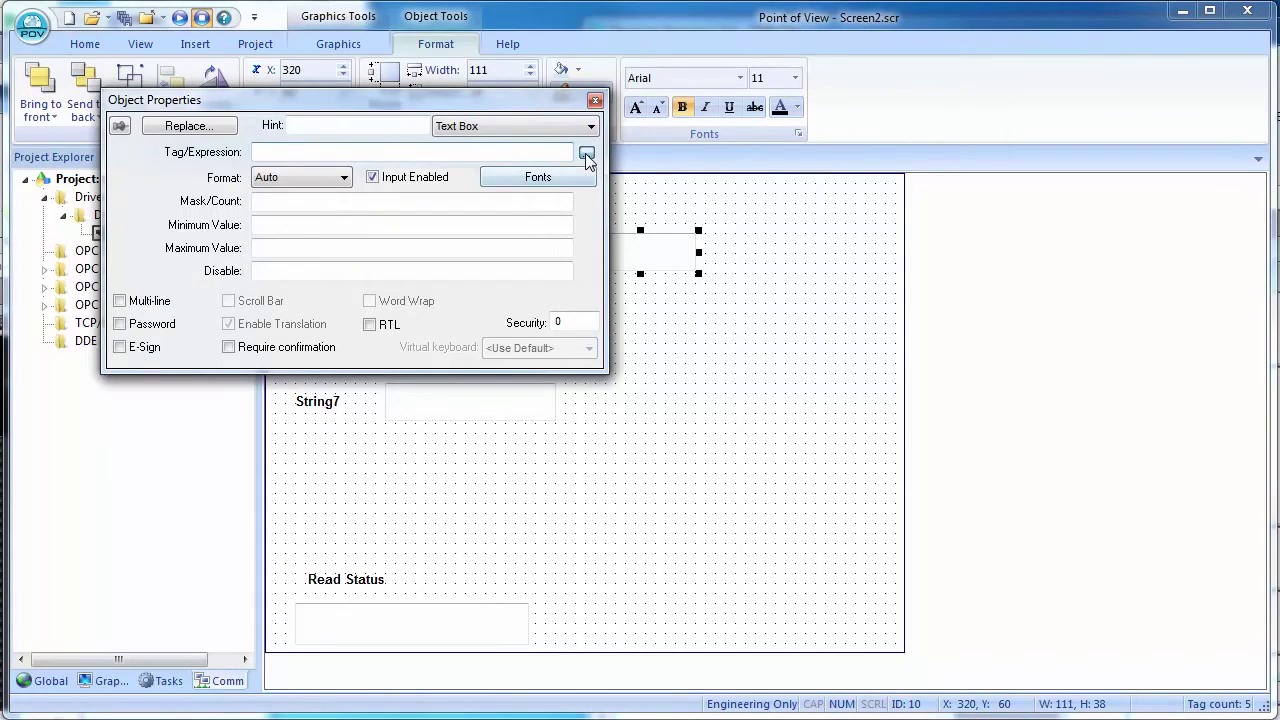
# Step: Bind the copied field to the integrated tag NewPIDItem.SP
pyautogui.click(587, 152)
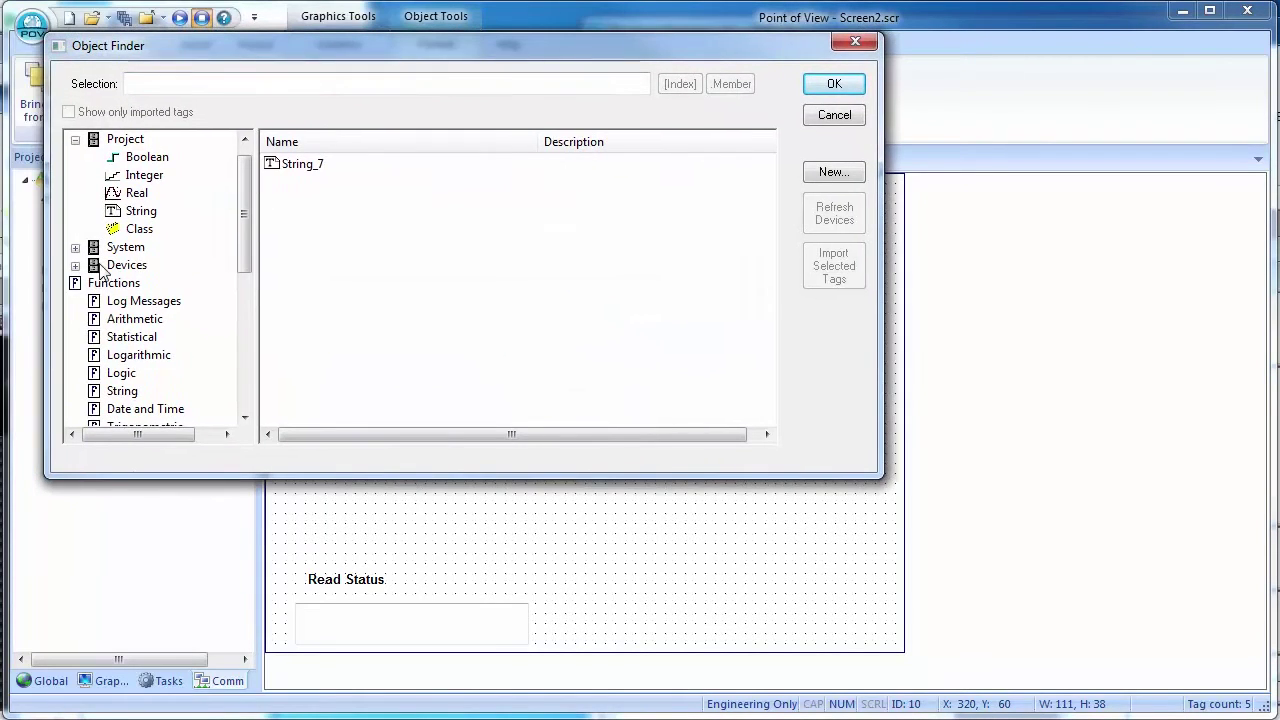
pyautogui.click(75, 265)
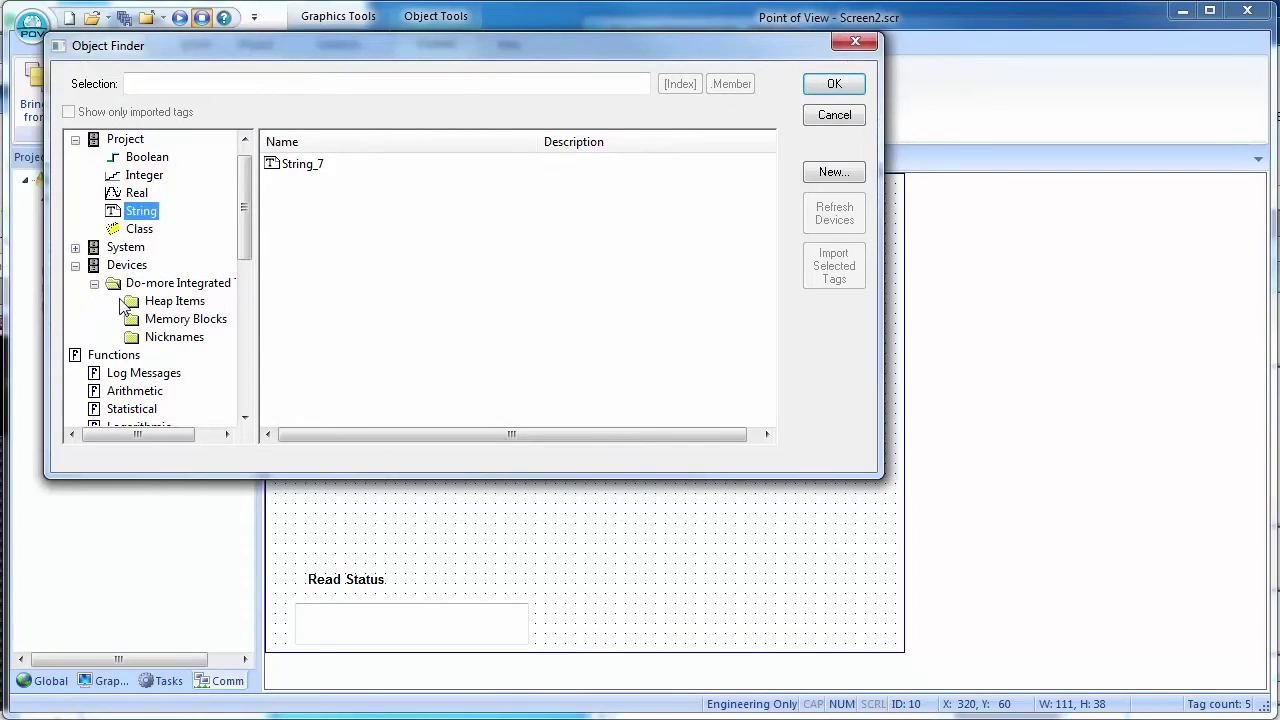
pyautogui.click(150, 303)
pyautogui.moveTo(767, 250); pyautogui.dragTo(767, 339)
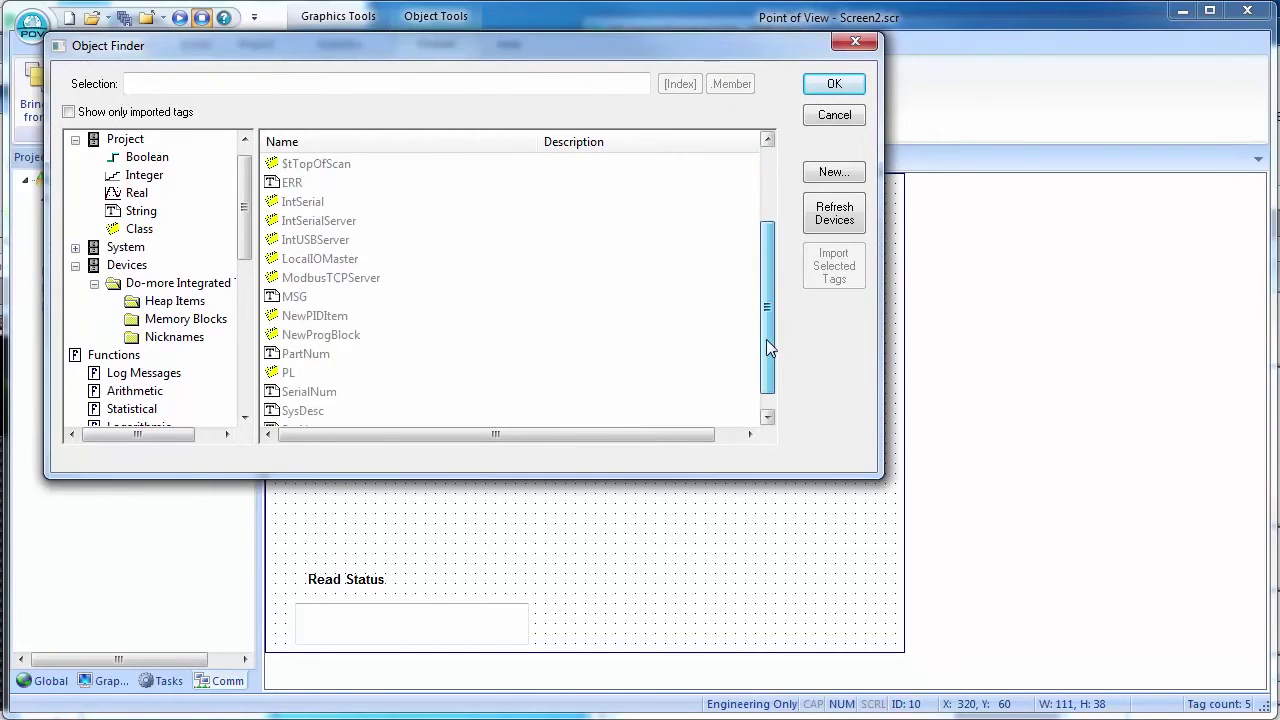
pyautogui.click(300, 300)
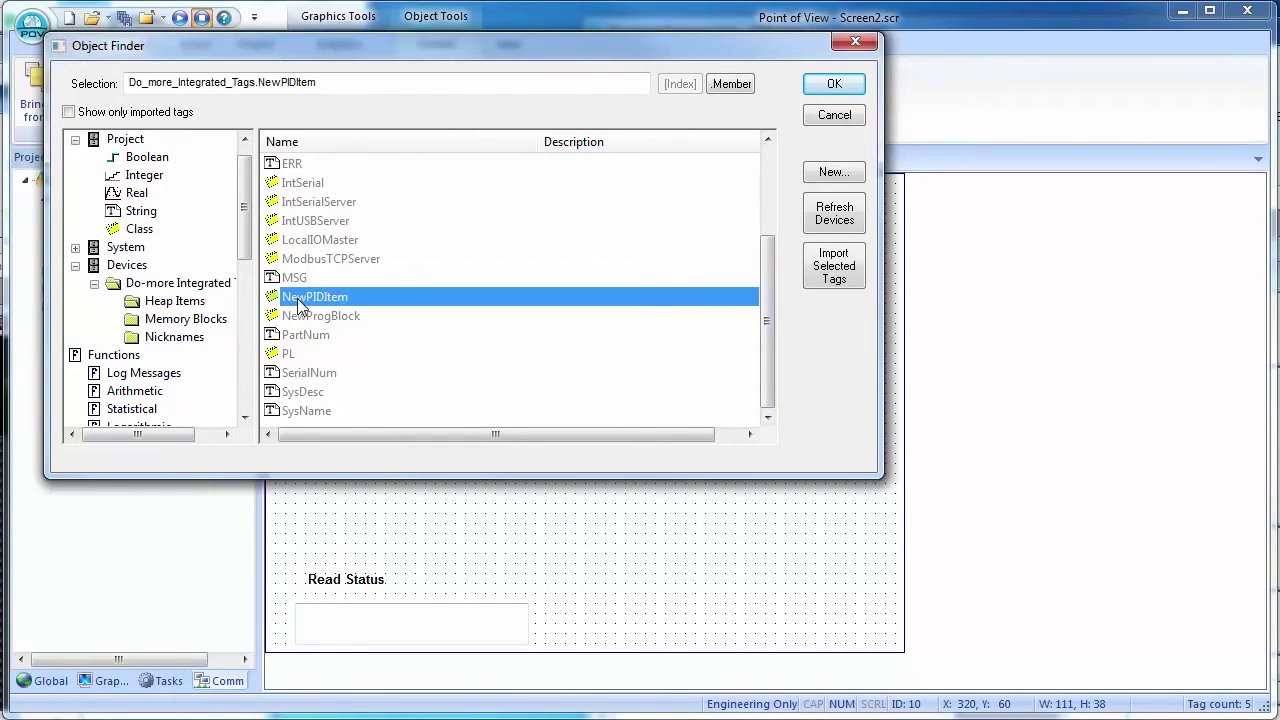
pyautogui.click(731, 86)
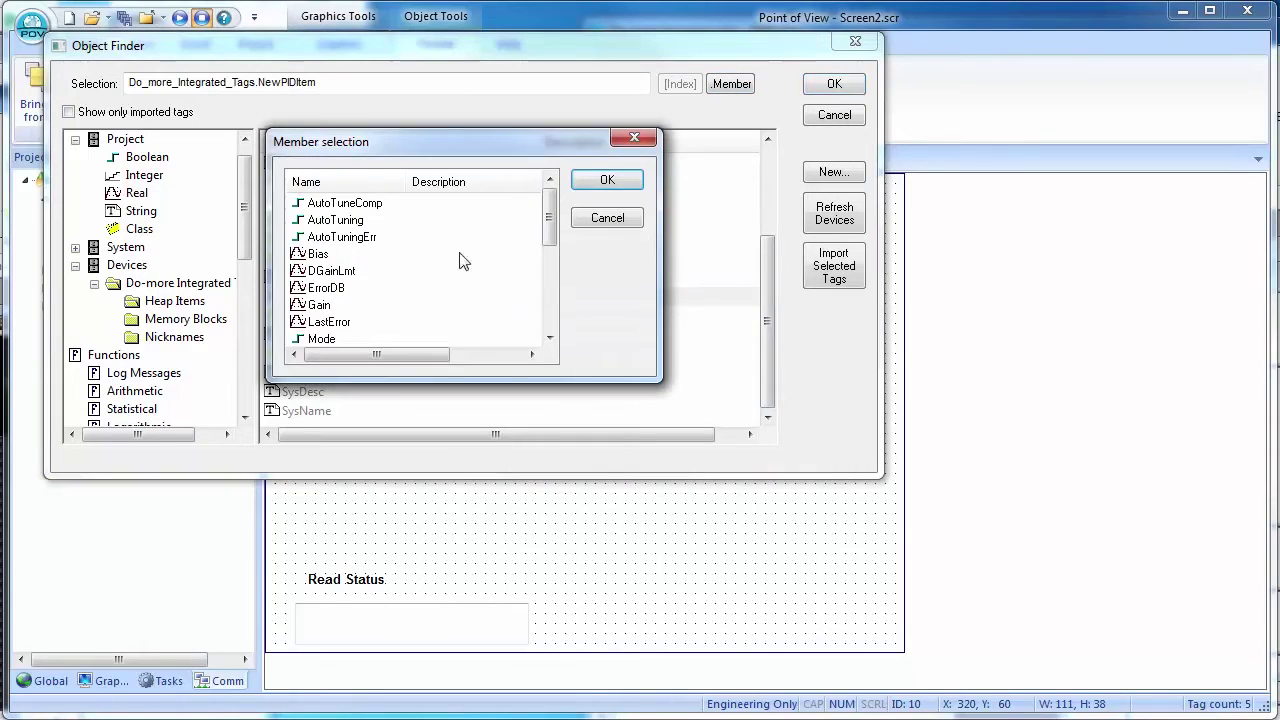
pyautogui.moveTo(549, 226); pyautogui.dragTo(549, 288)
pyautogui.click(330, 321)
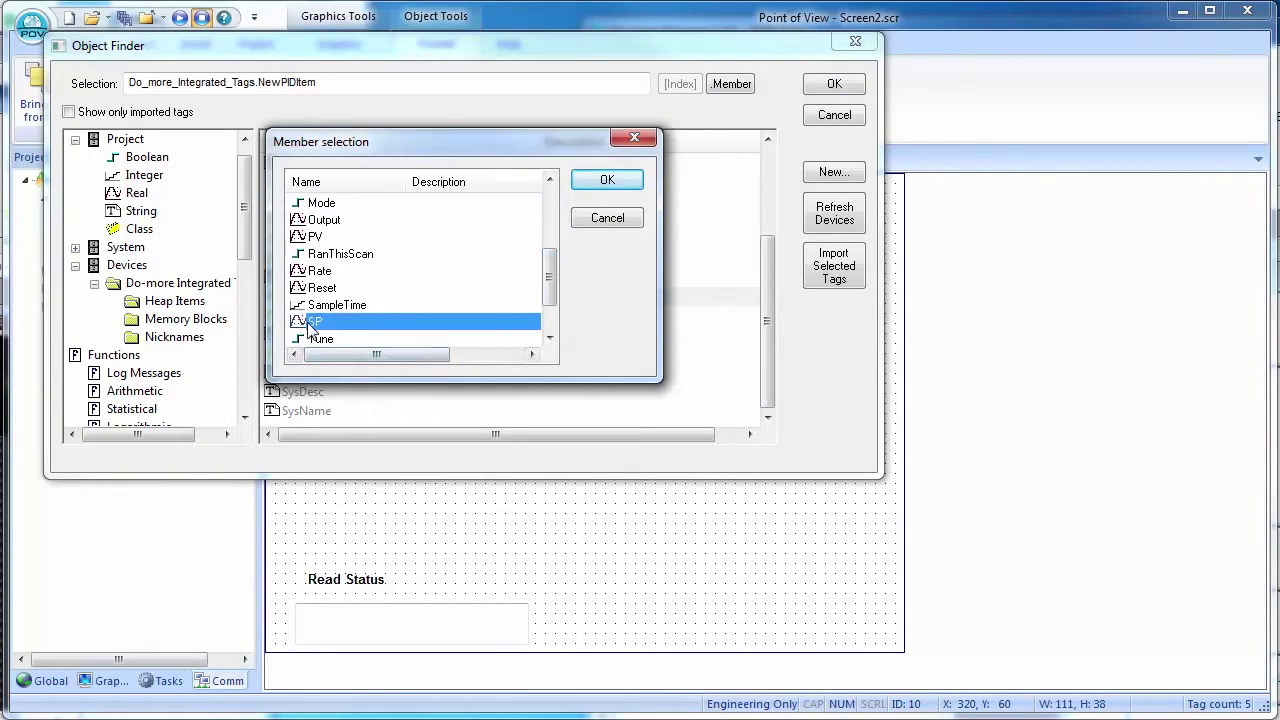
pyautogui.click(598, 183)
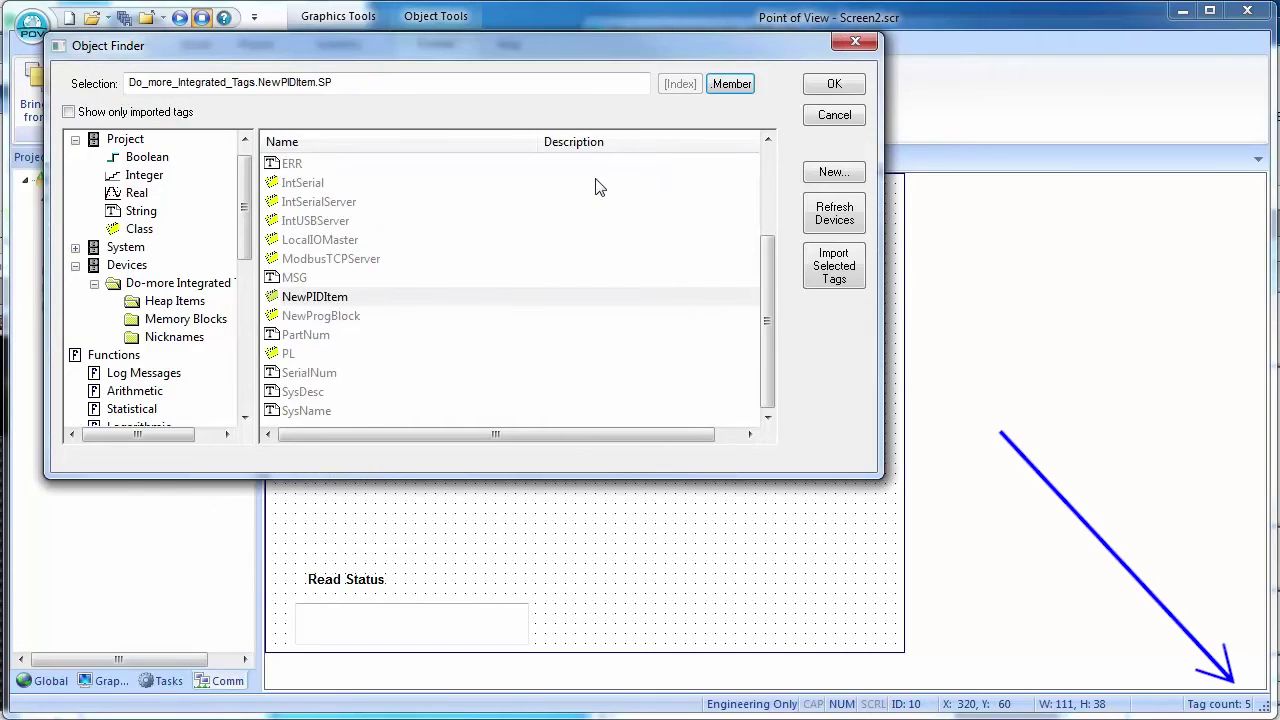
pyautogui.click(838, 88)
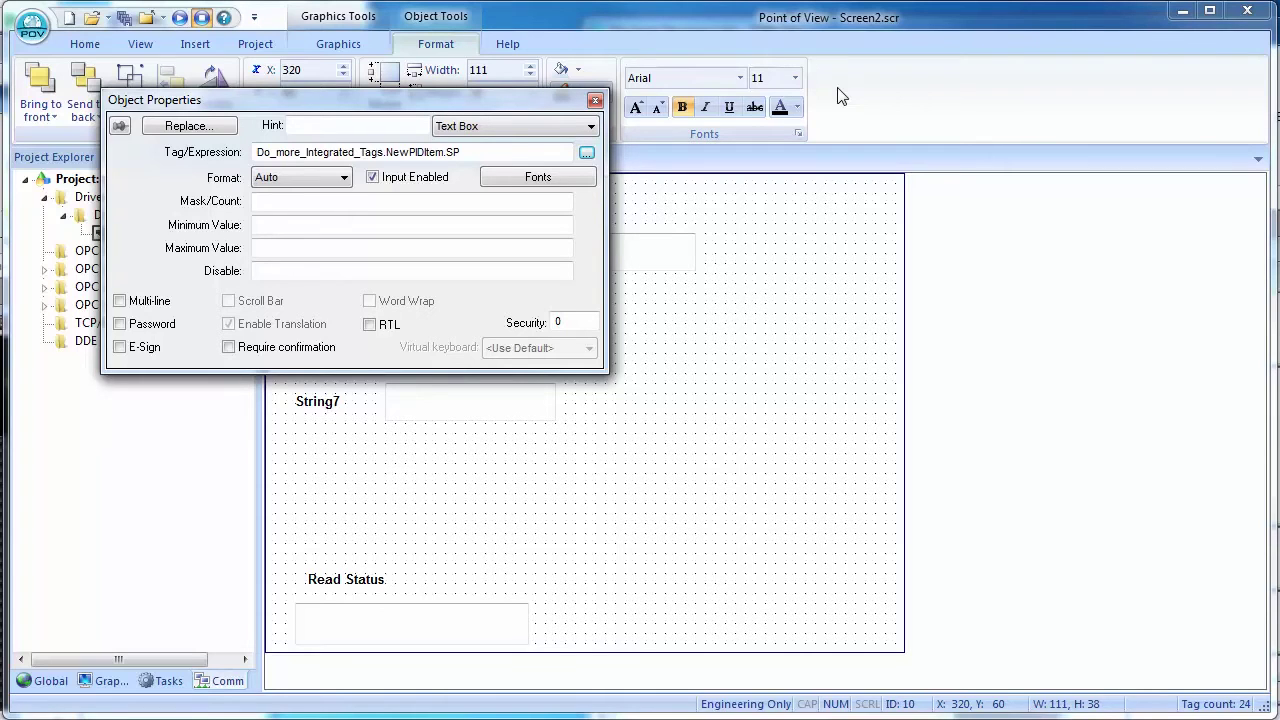
# Step: Close the field's properties and save all project files
pyautogui.click(595, 100)
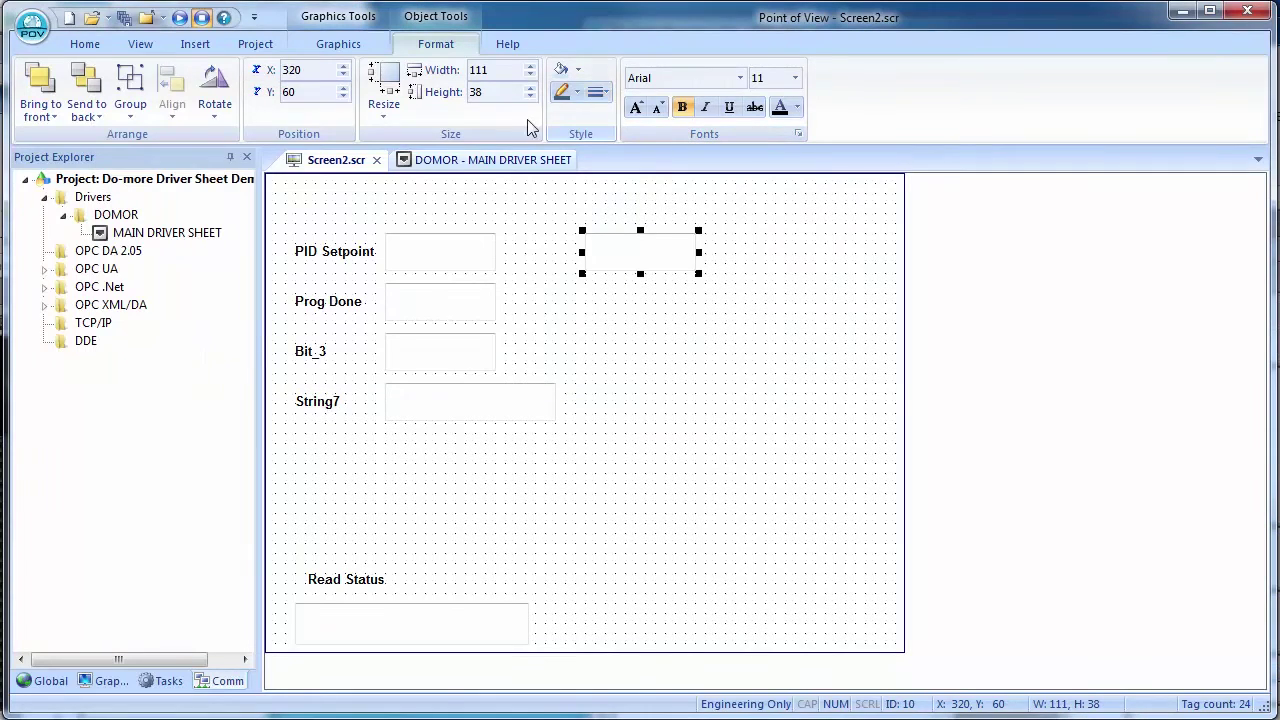
pyautogui.click(36, 33)
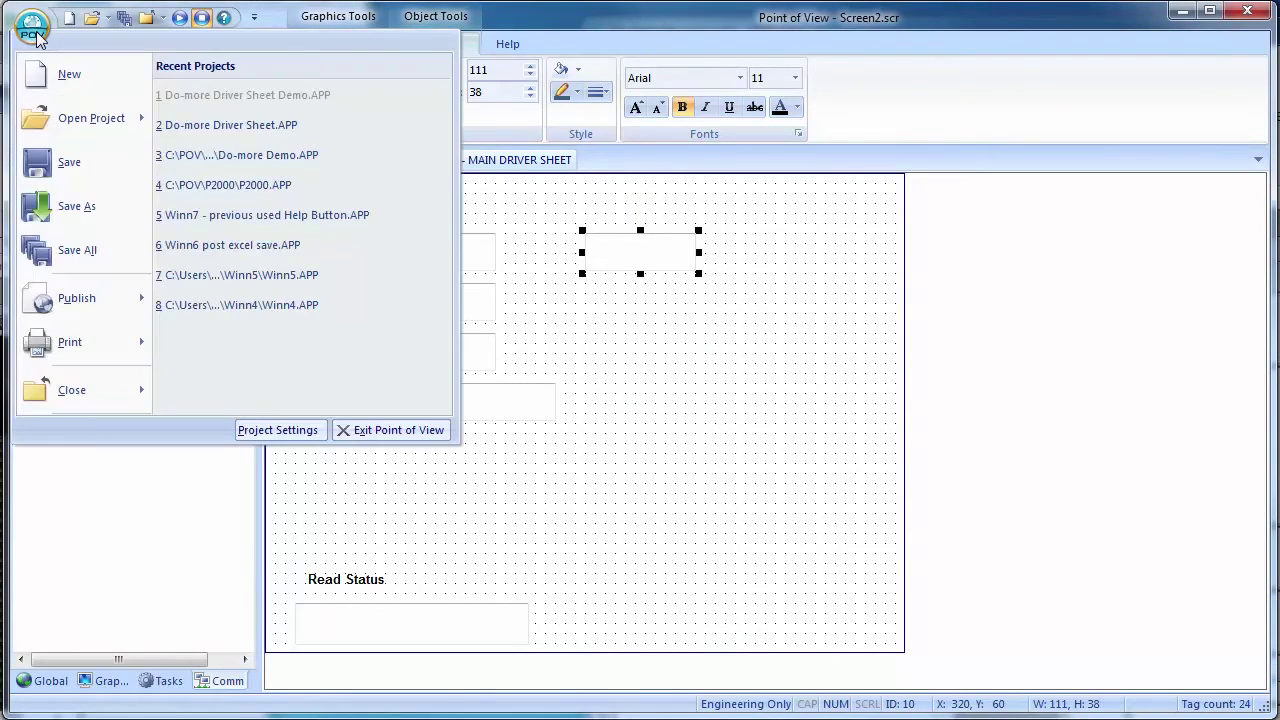
pyautogui.click(74, 251)
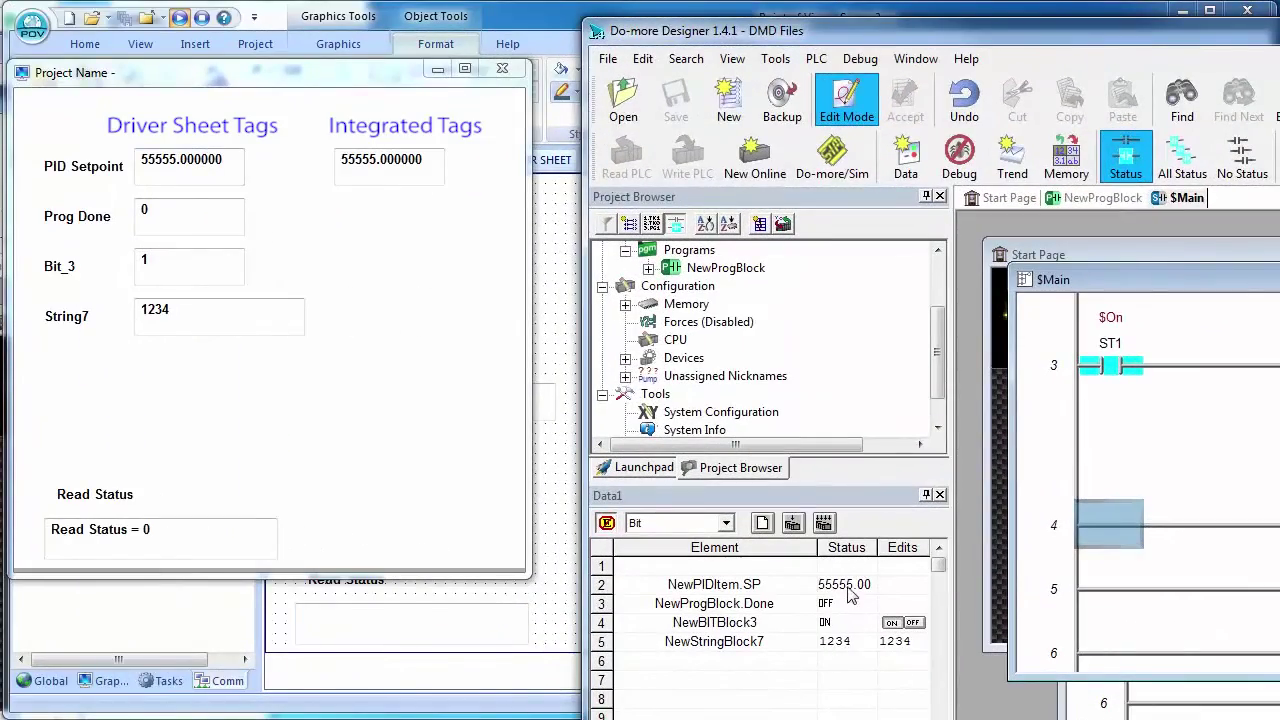
# Step: Write 1234 to NewPIDItem.SP in Do-more Designer, then close the running preview
pyautogui.write('1234')
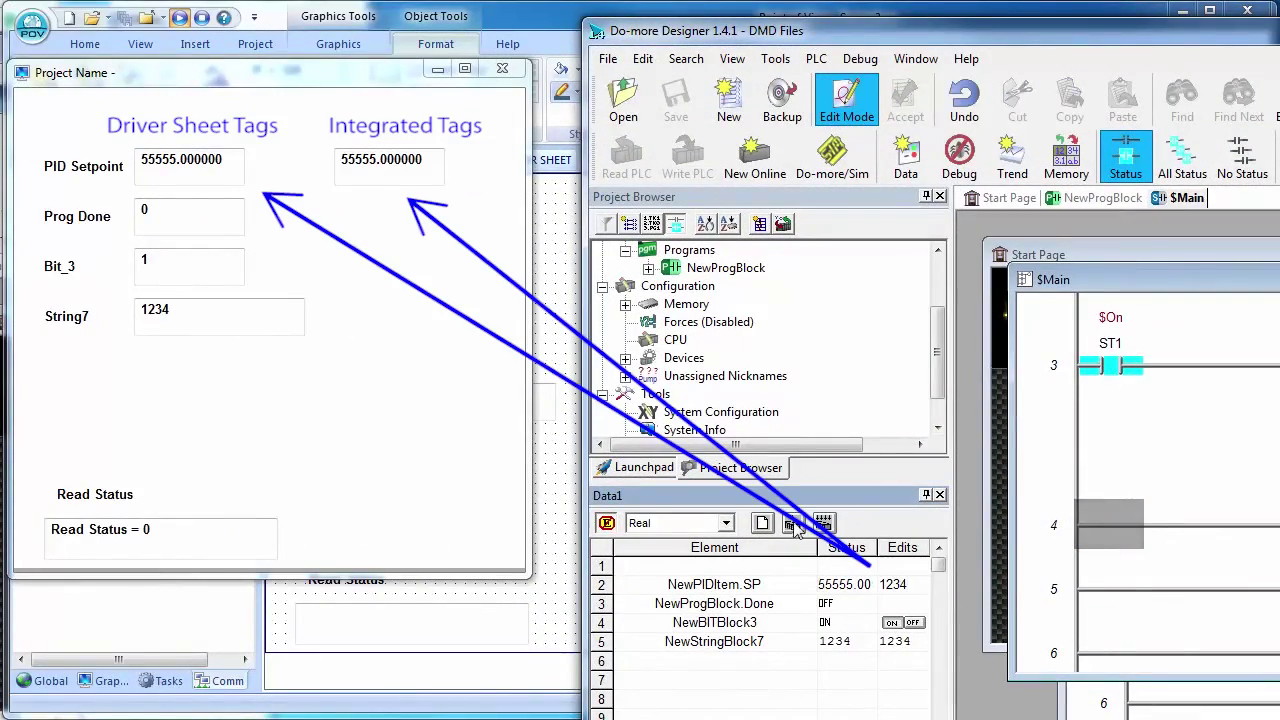
pyautogui.click(792, 523)
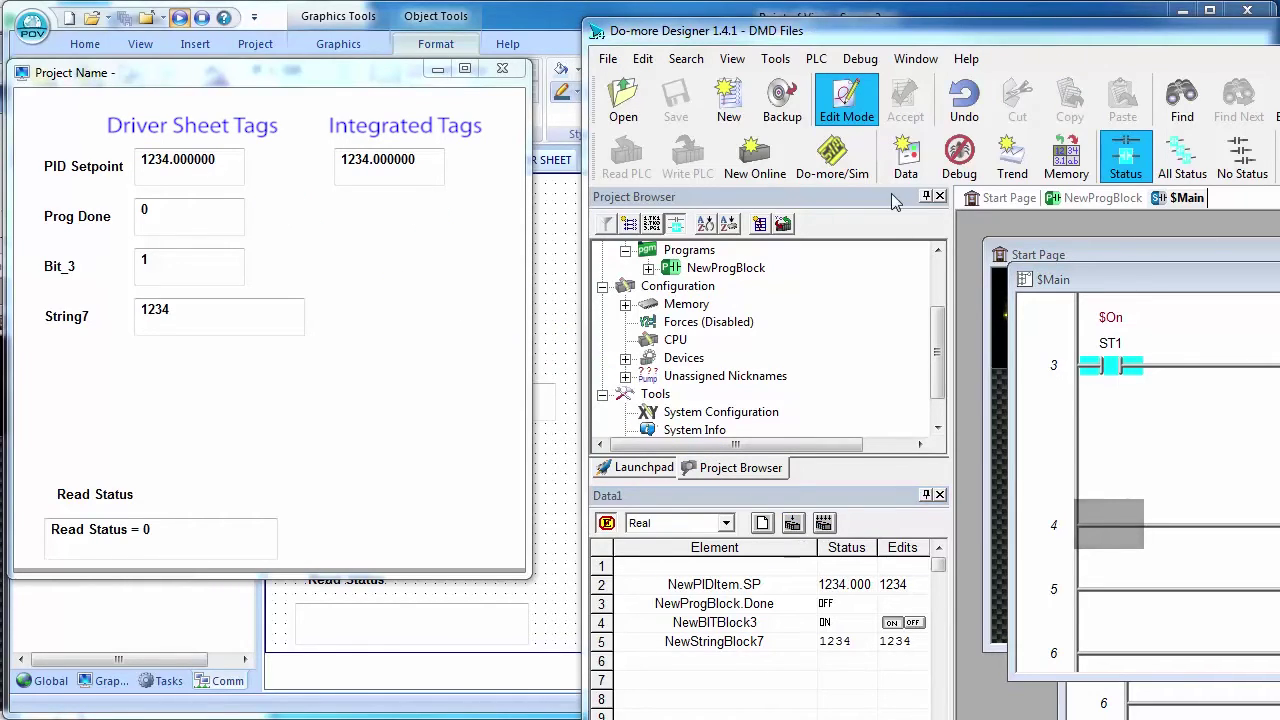
pyautogui.click(908, 40)
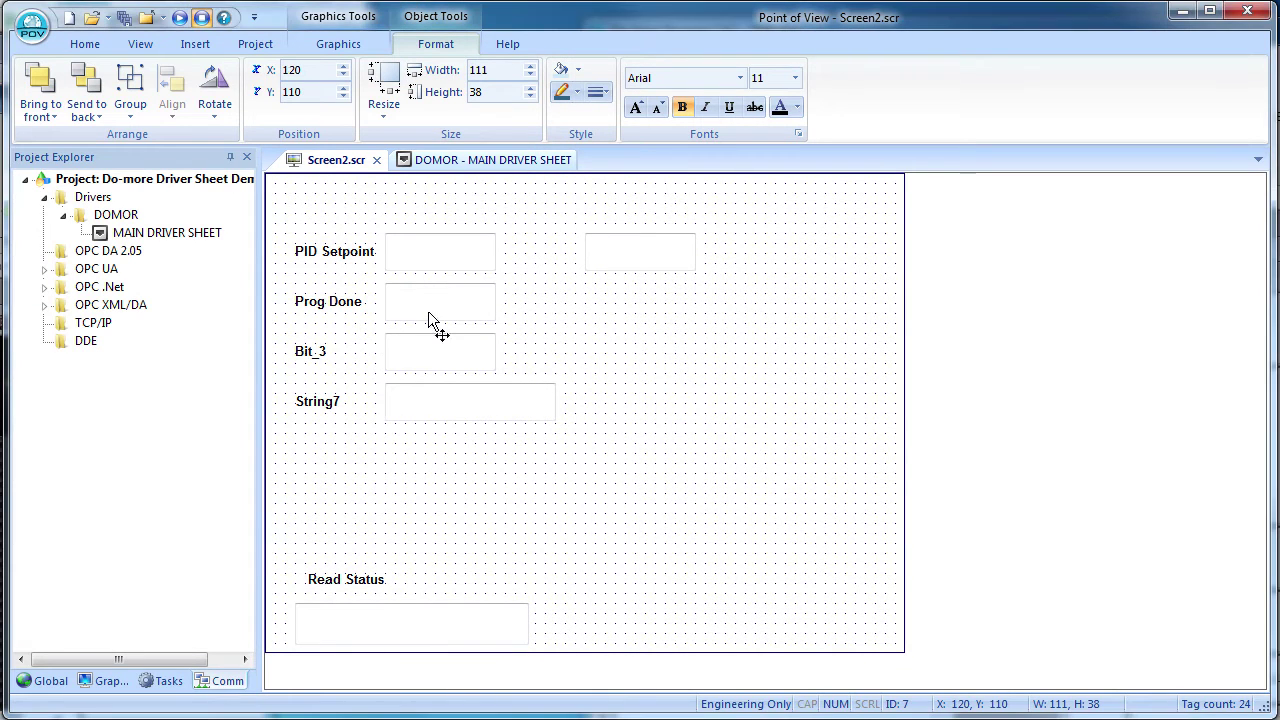
# Step: Duplicate the Prog Done field to its right and open the copy's properties
pyautogui.click(431, 316)
pyautogui.moveTo(437, 319); pyautogui.dragTo(627, 318)
pyautogui.doubleClick(627, 315)
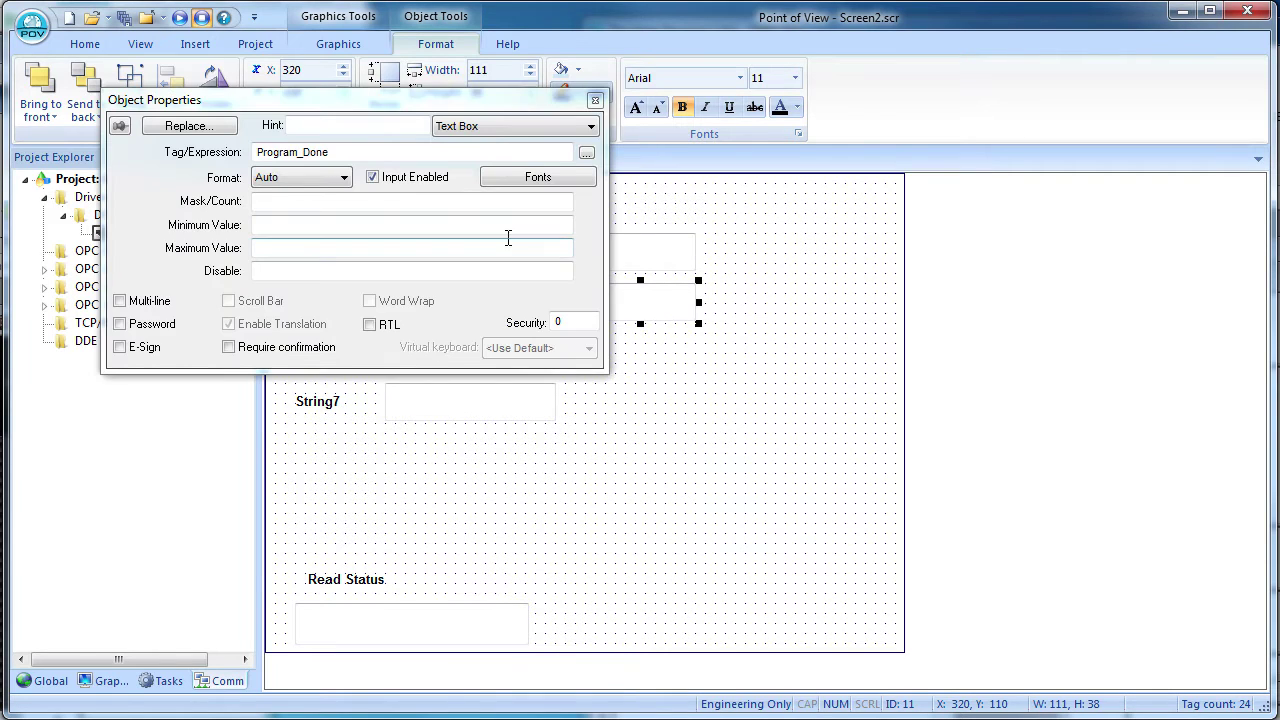
# Step: Link the copied box to the integrated tag NewProgBlock.Done
pyautogui.click(586, 155)
pyautogui.doubleClick(213, 298)
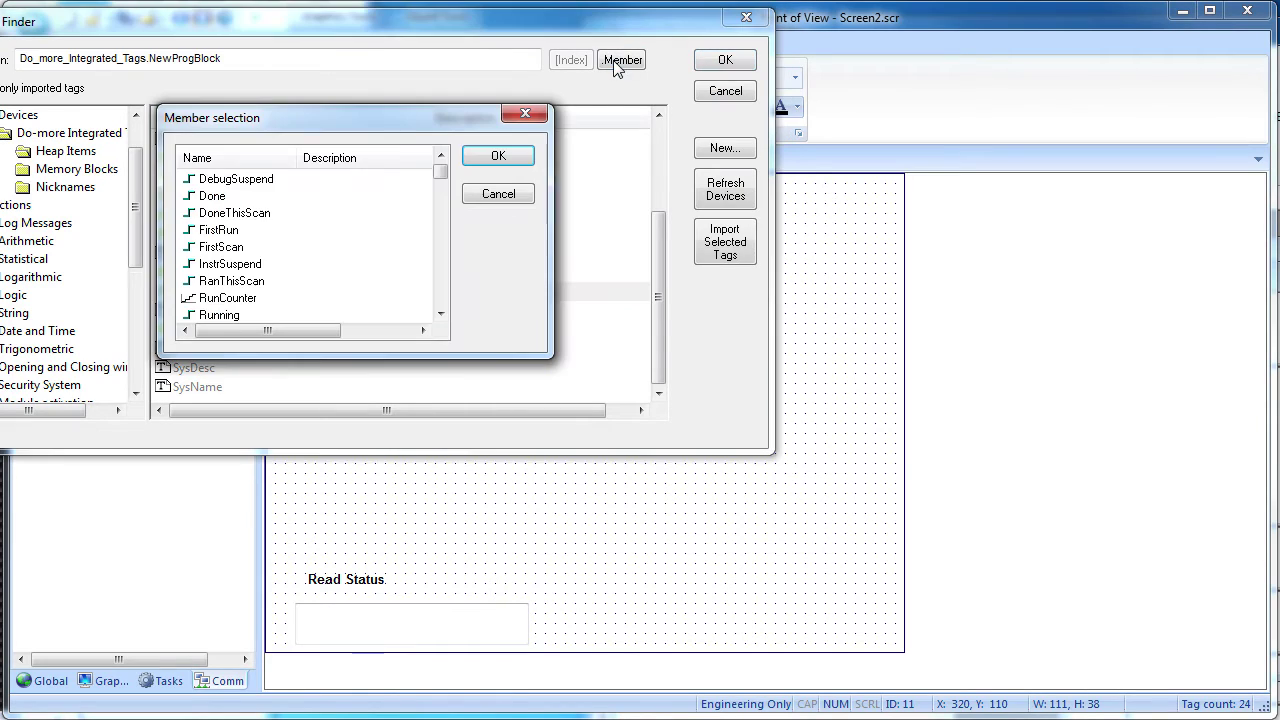
pyautogui.click(235, 197)
pyautogui.click(498, 156)
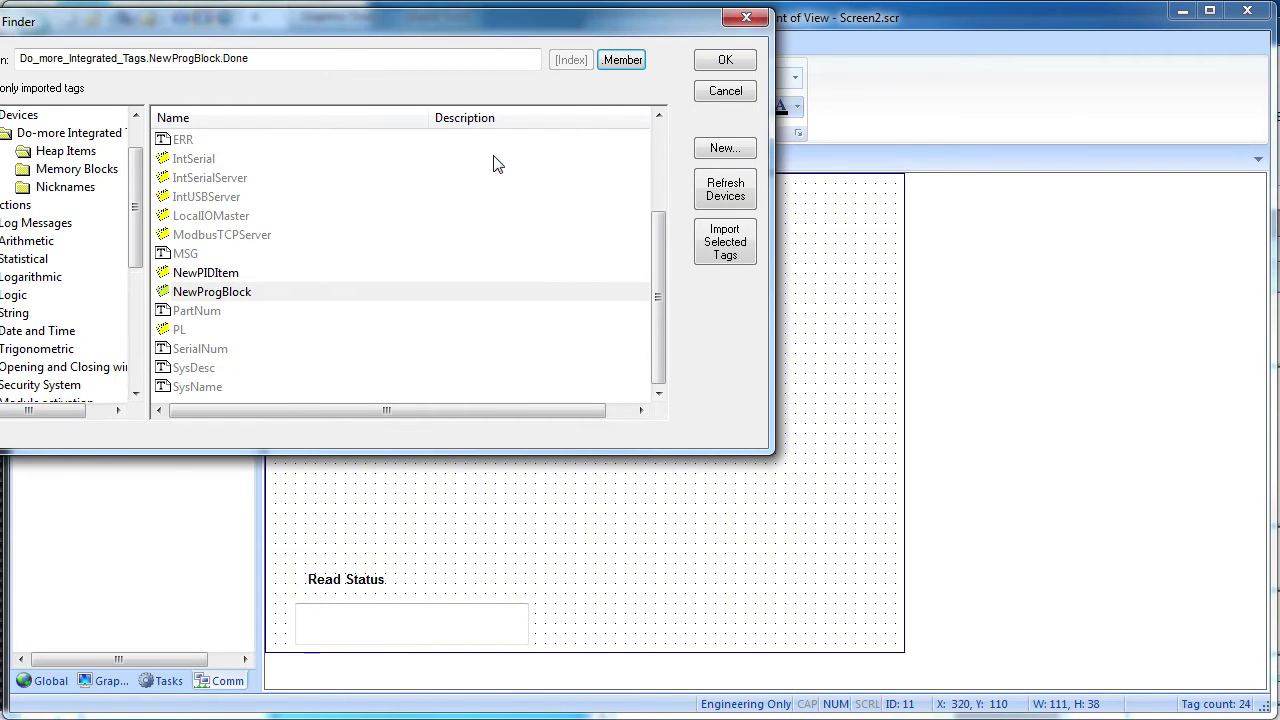
pyautogui.click(724, 62)
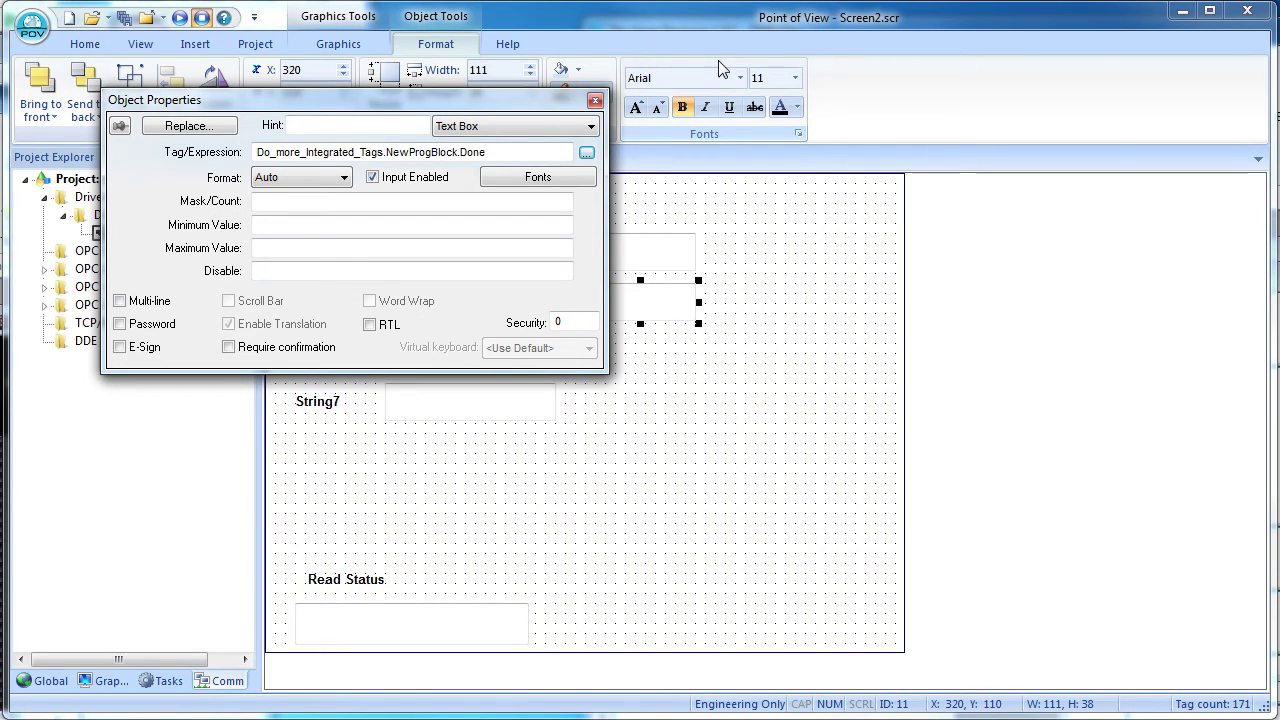
pyautogui.click(595, 103)
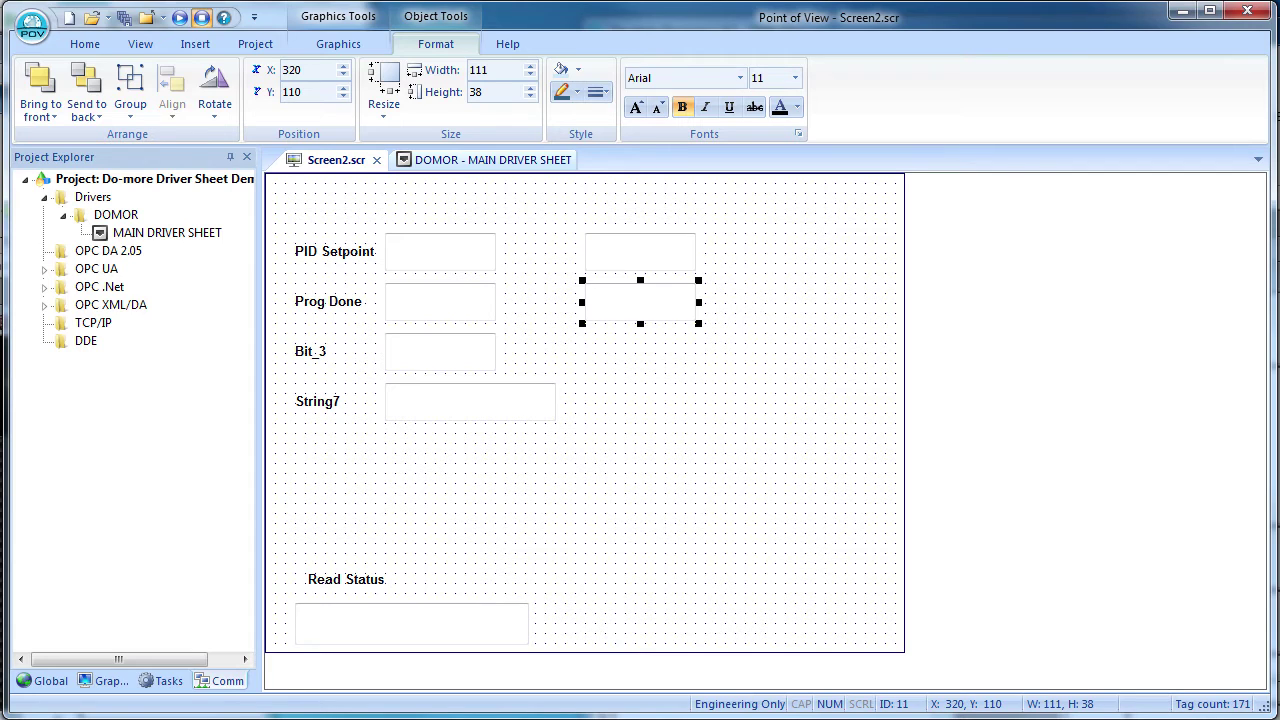
pyautogui.press('Escape')
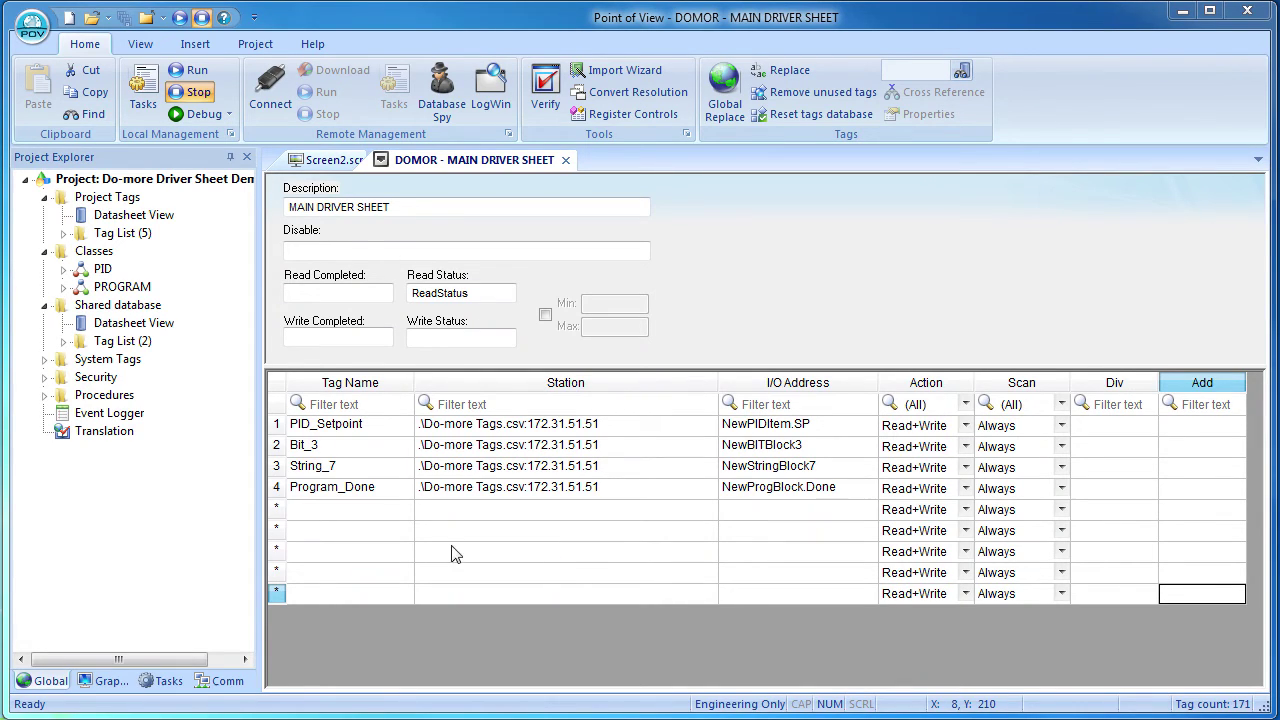
# Step: Compare Bit_3 (NewBITBlock3) and String_7 (NewStringBlock7) addresses, then return to Screen2
pyautogui.click(340, 455)
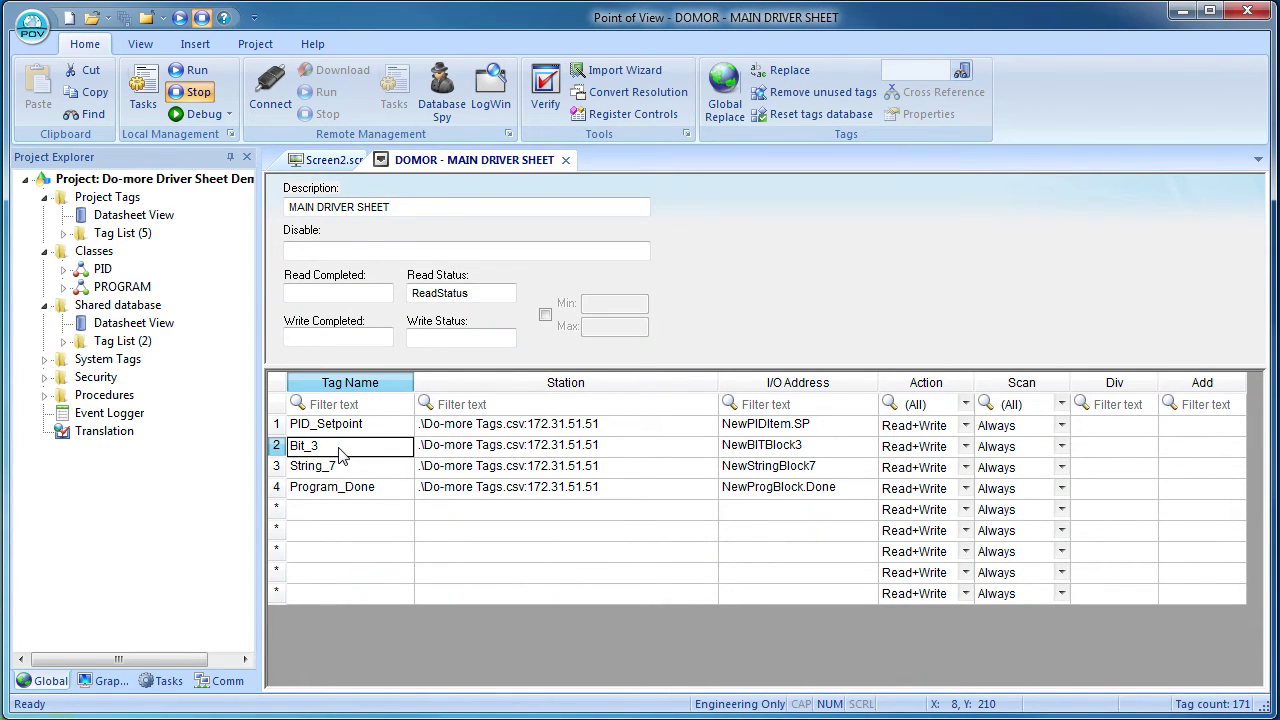
pyautogui.click(786, 455)
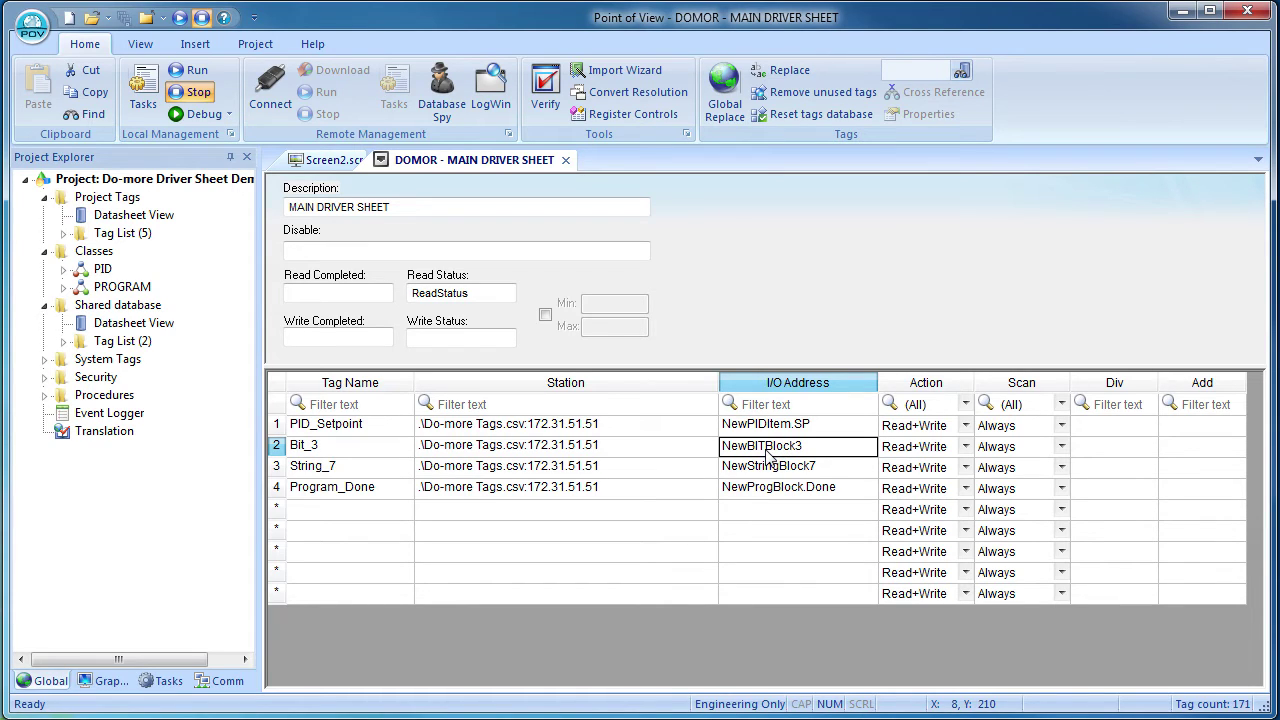
pyautogui.click(322, 476)
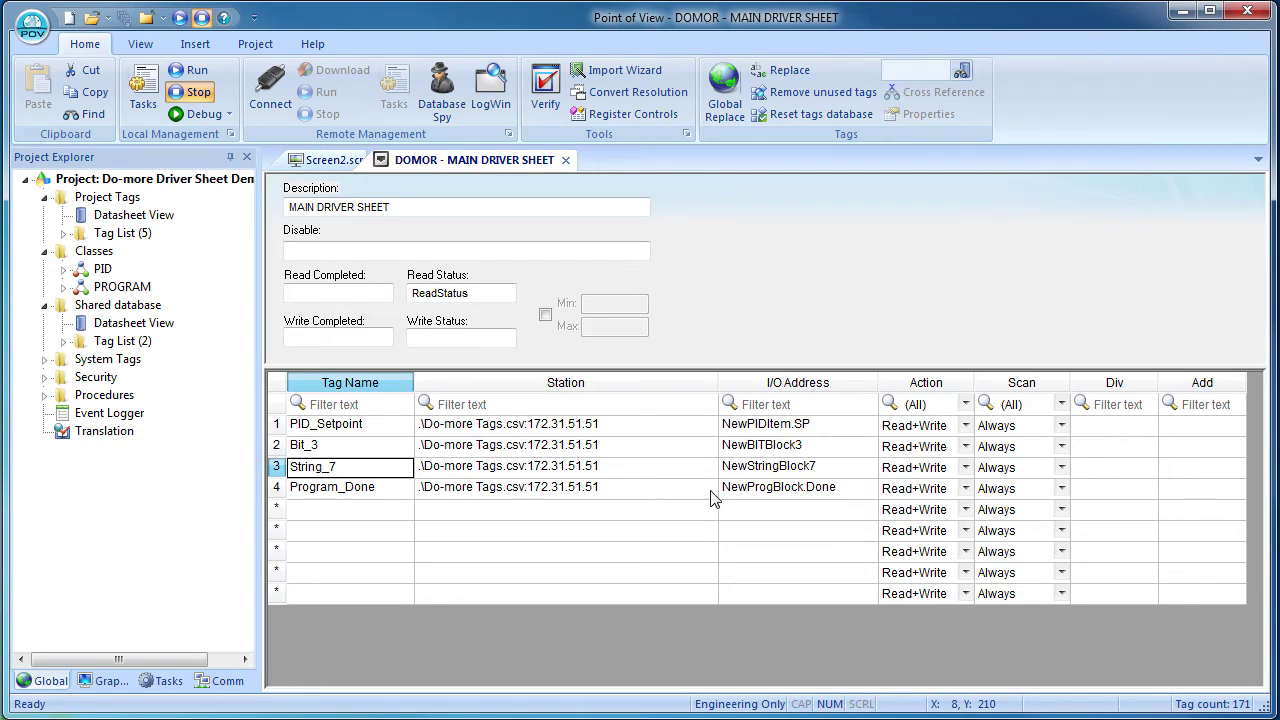
pyautogui.click(755, 478)
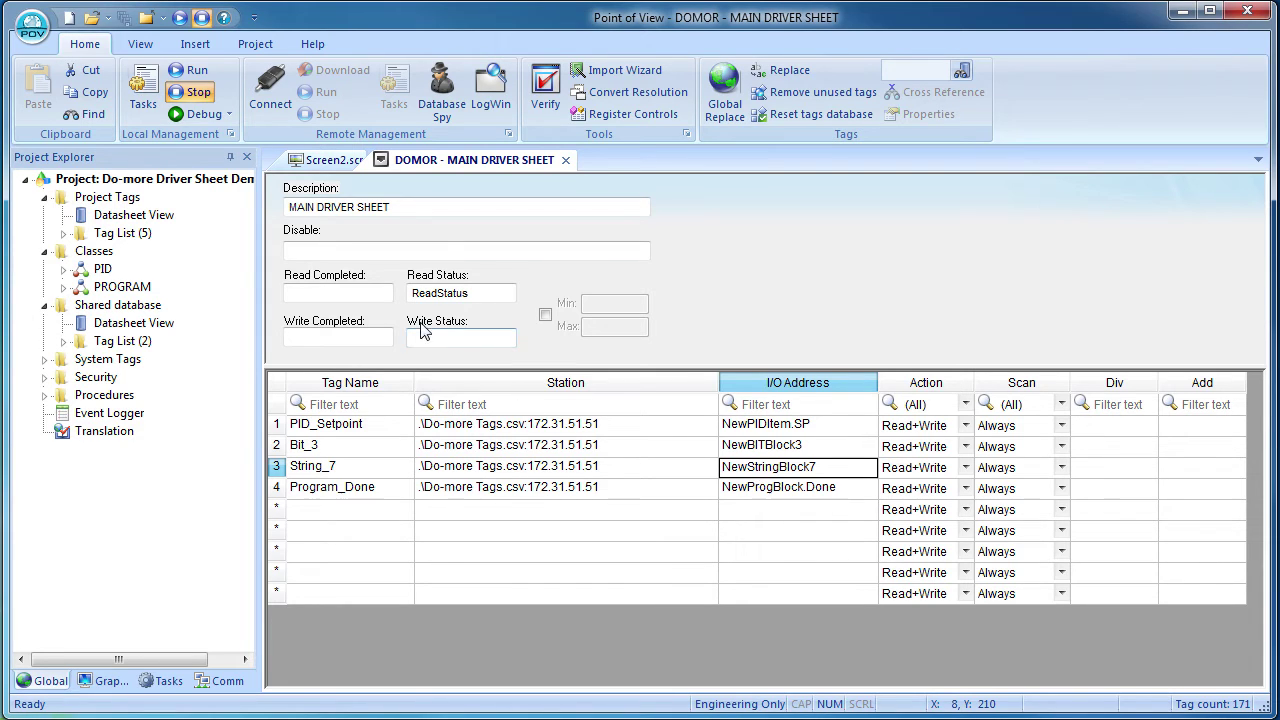
pyautogui.click(327, 165)
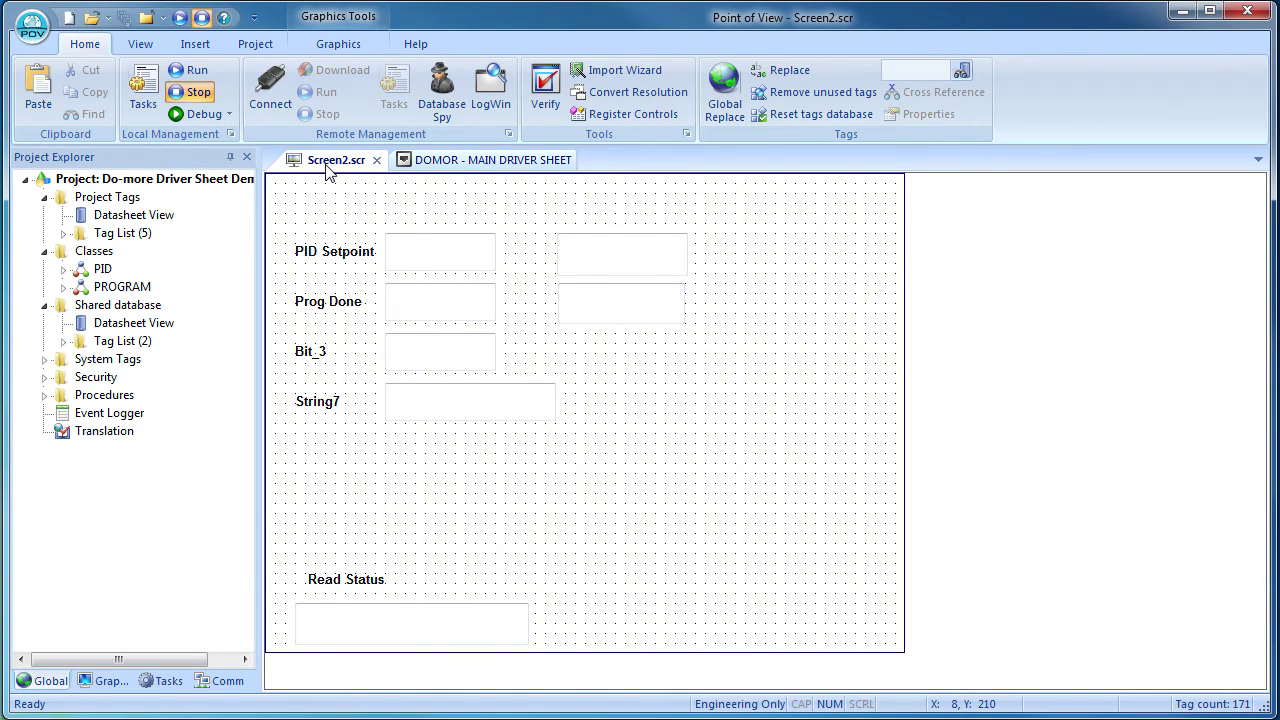
pyautogui.click(338, 44)
# Step: Draw a new text box to the right of Bit_3
pyautogui.click(510, 92)
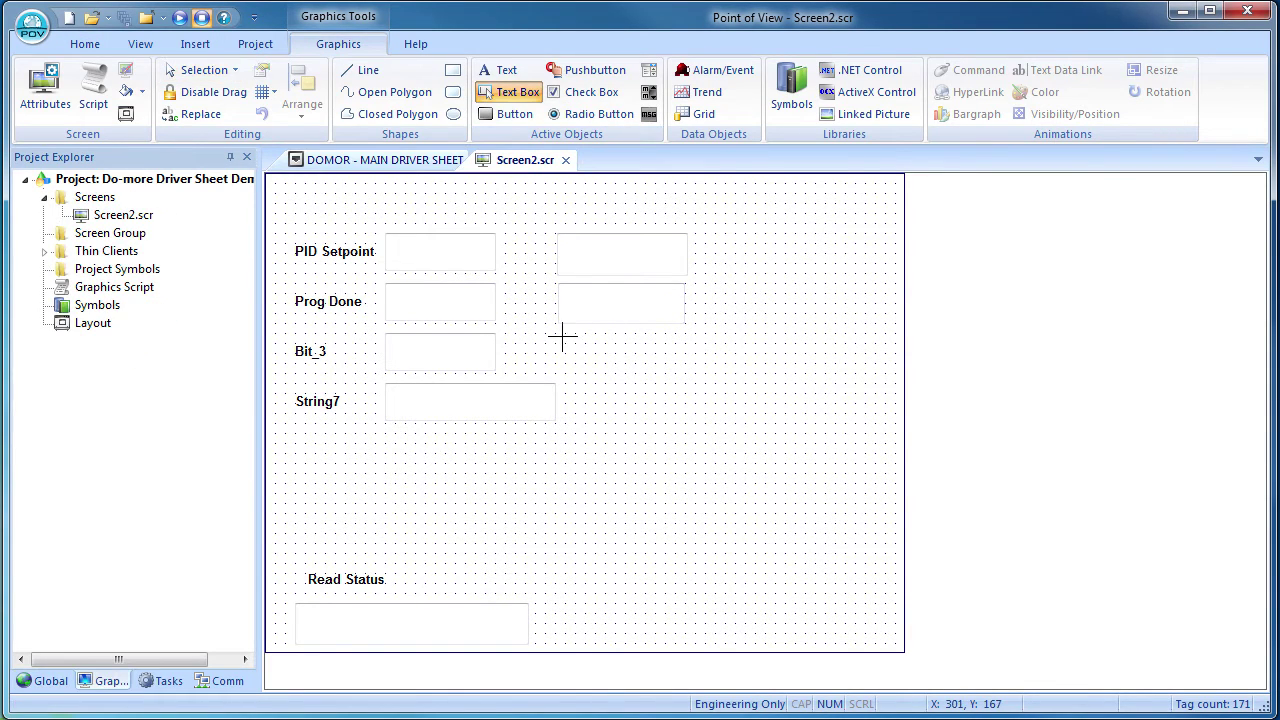
pyautogui.moveTo(558, 329); pyautogui.dragTo(690, 374)
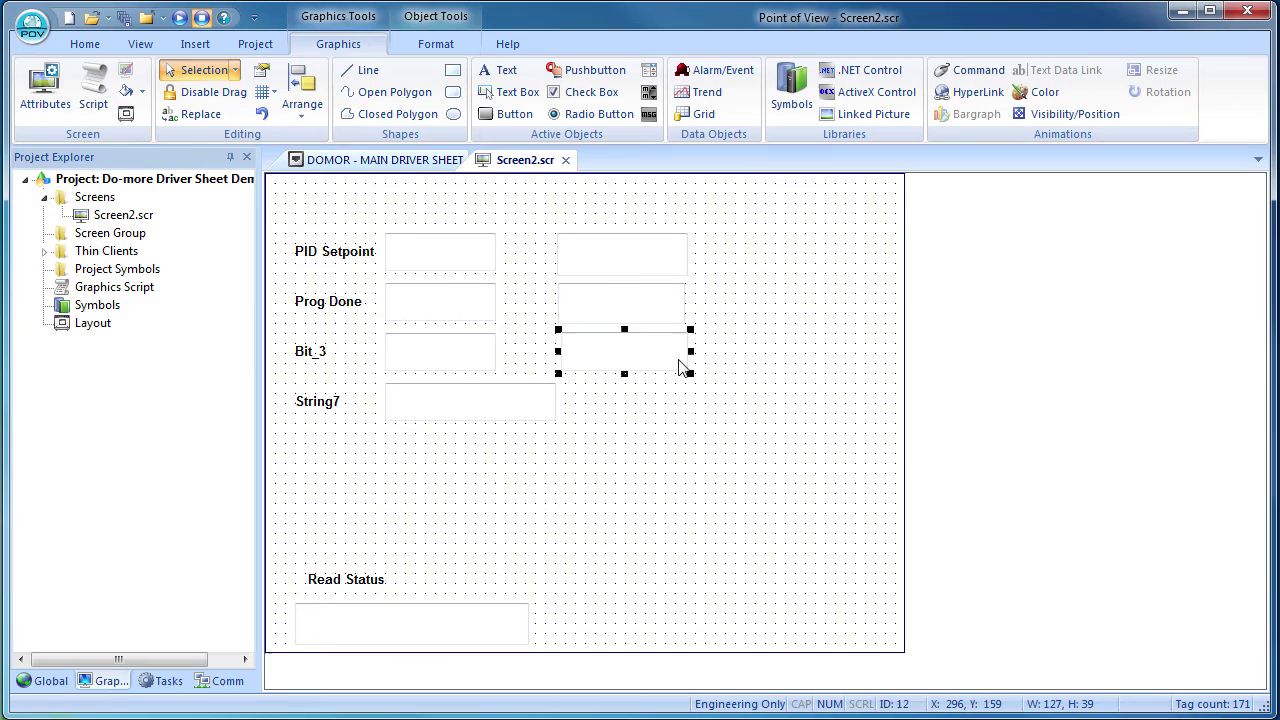
pyautogui.doubleClick(595, 335)
# Step: Link the box to Memory Blocks > NewBITBlock > NewBITBlock003
pyautogui.click(484, 140)
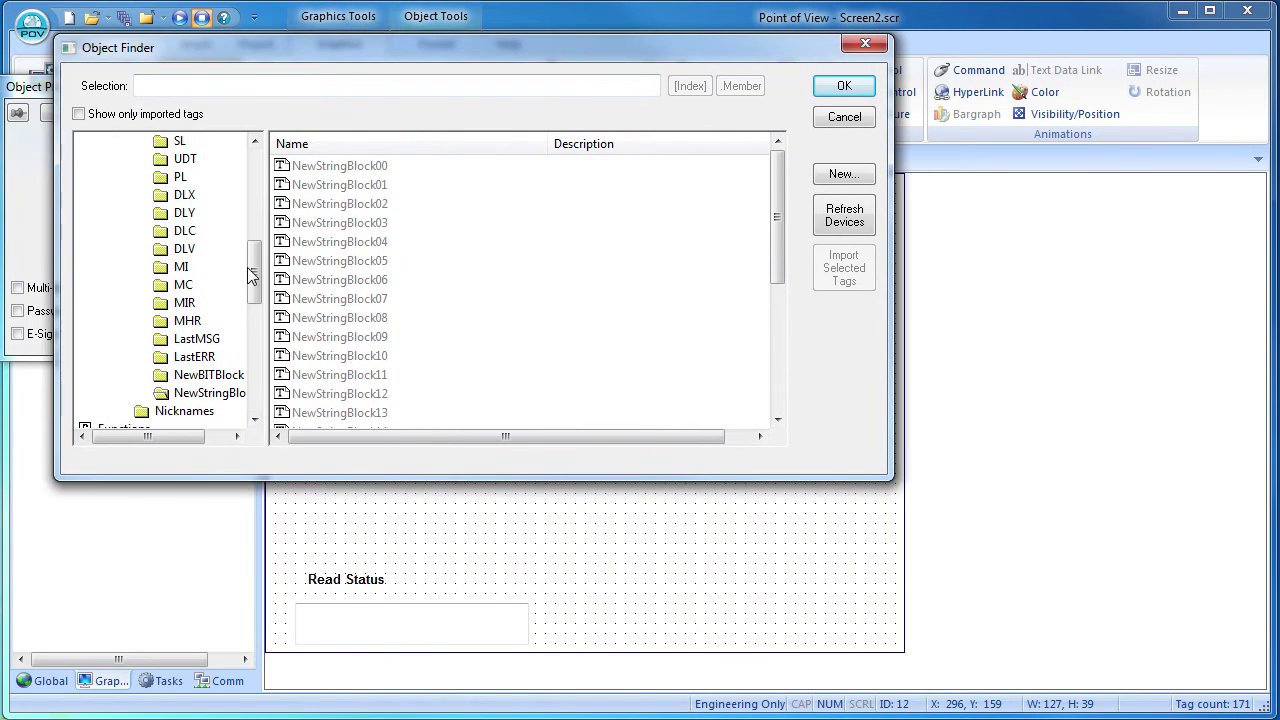
pyautogui.moveTo(250, 276); pyautogui.dragTo(253, 160)
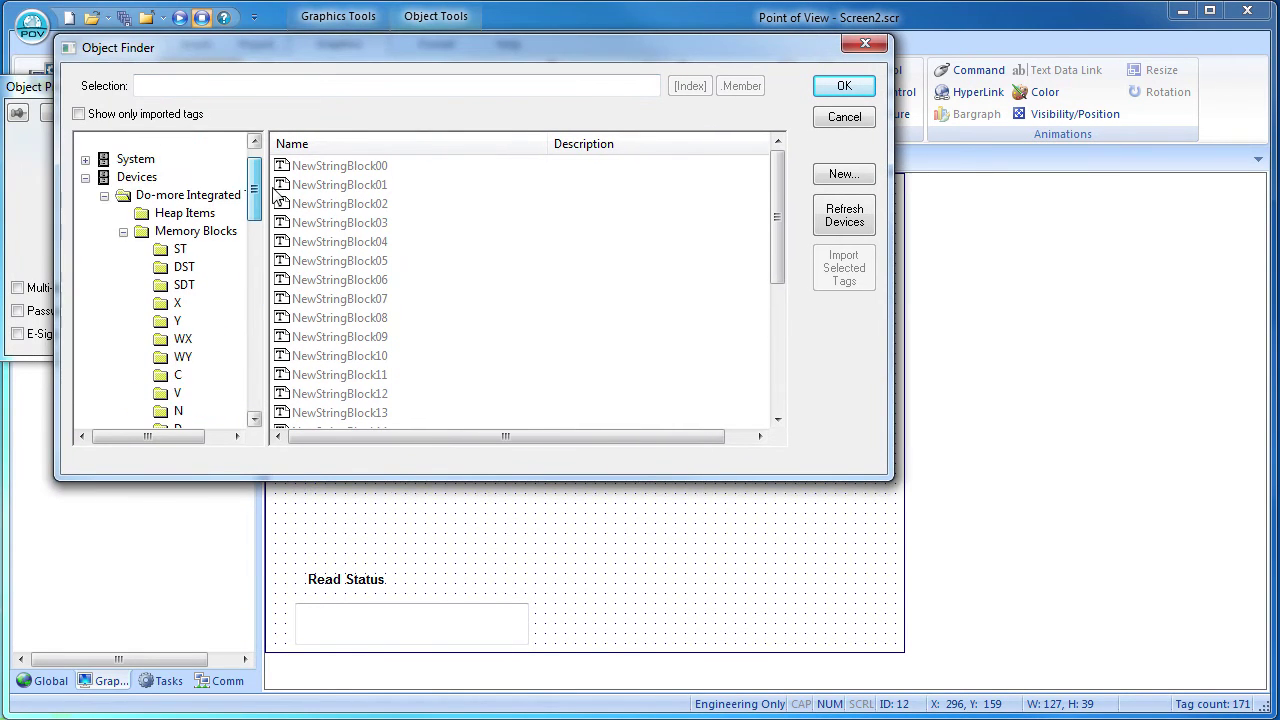
pyautogui.click(136, 195)
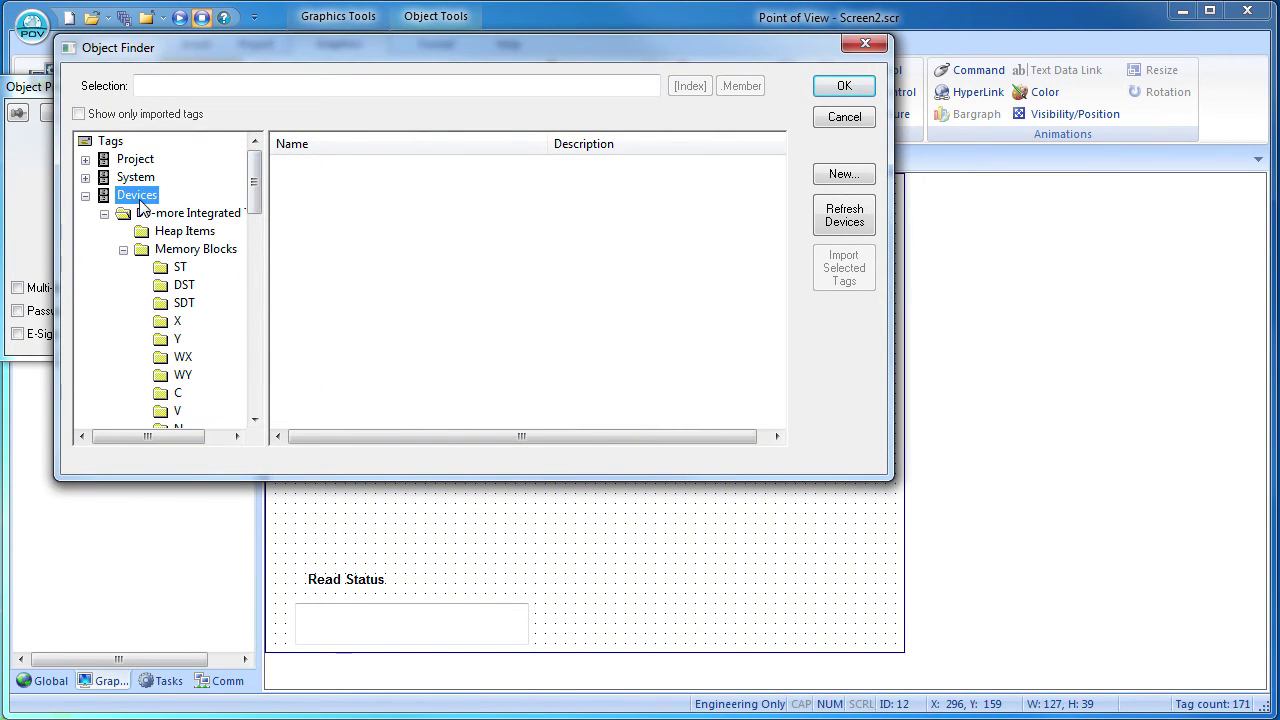
pyautogui.click(190, 214)
pyautogui.click(200, 251)
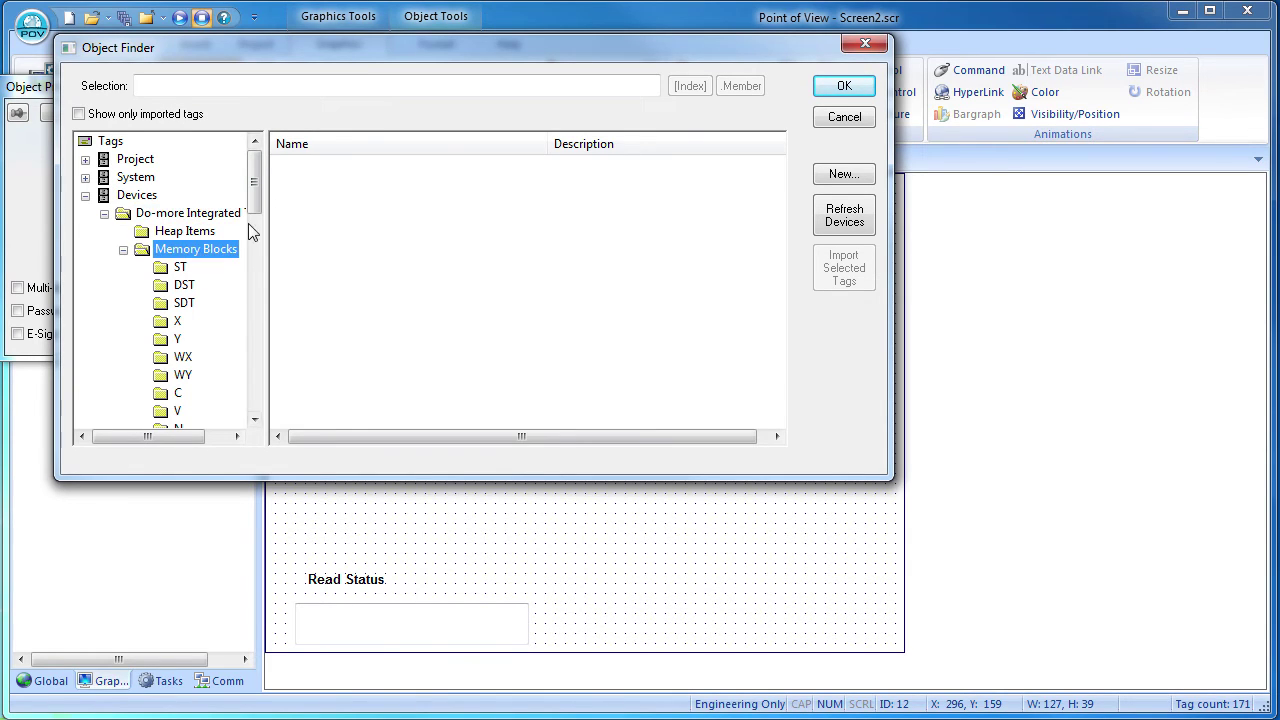
pyautogui.moveTo(254, 205); pyautogui.dragTo(253, 322)
pyautogui.click(212, 321)
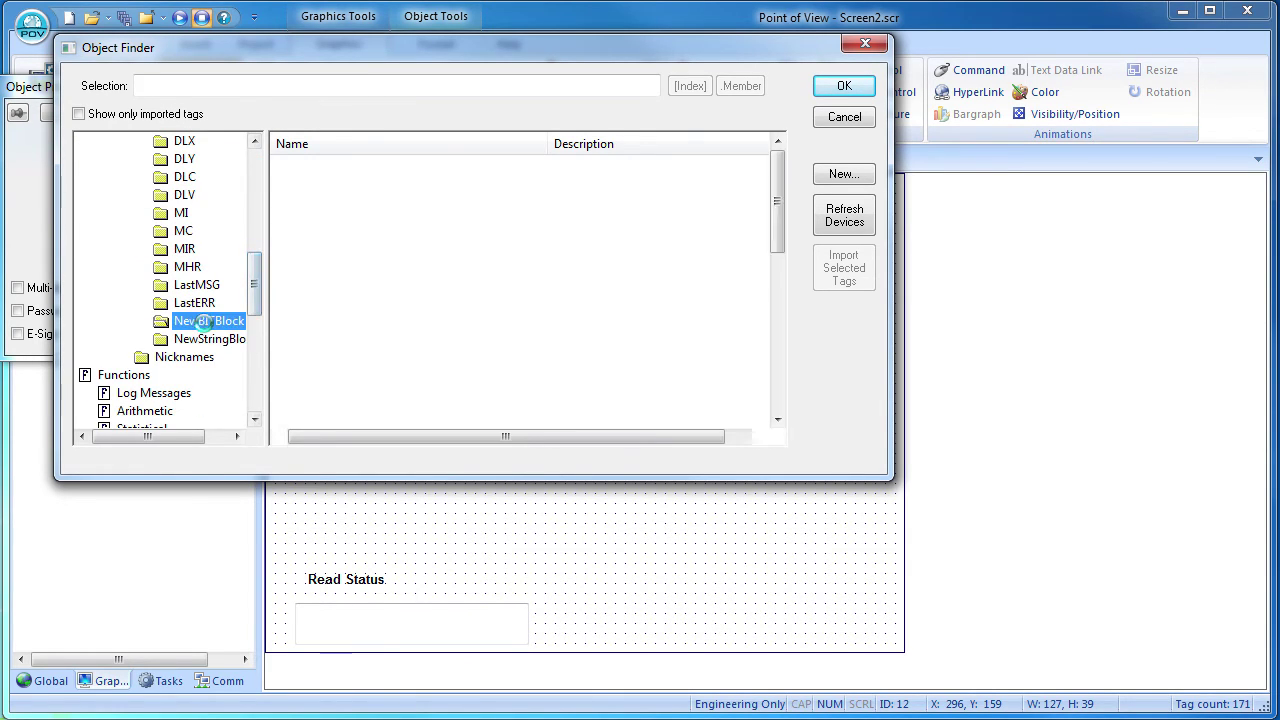
pyautogui.click(345, 224)
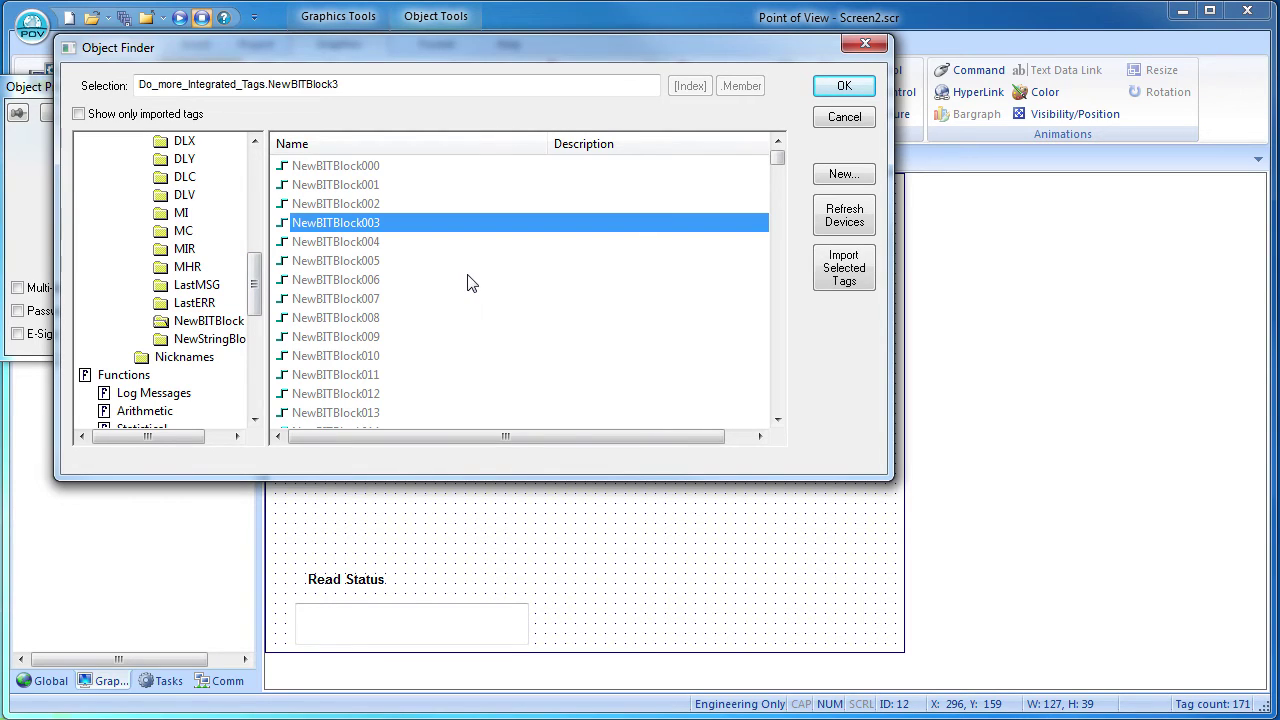
pyautogui.click(845, 88)
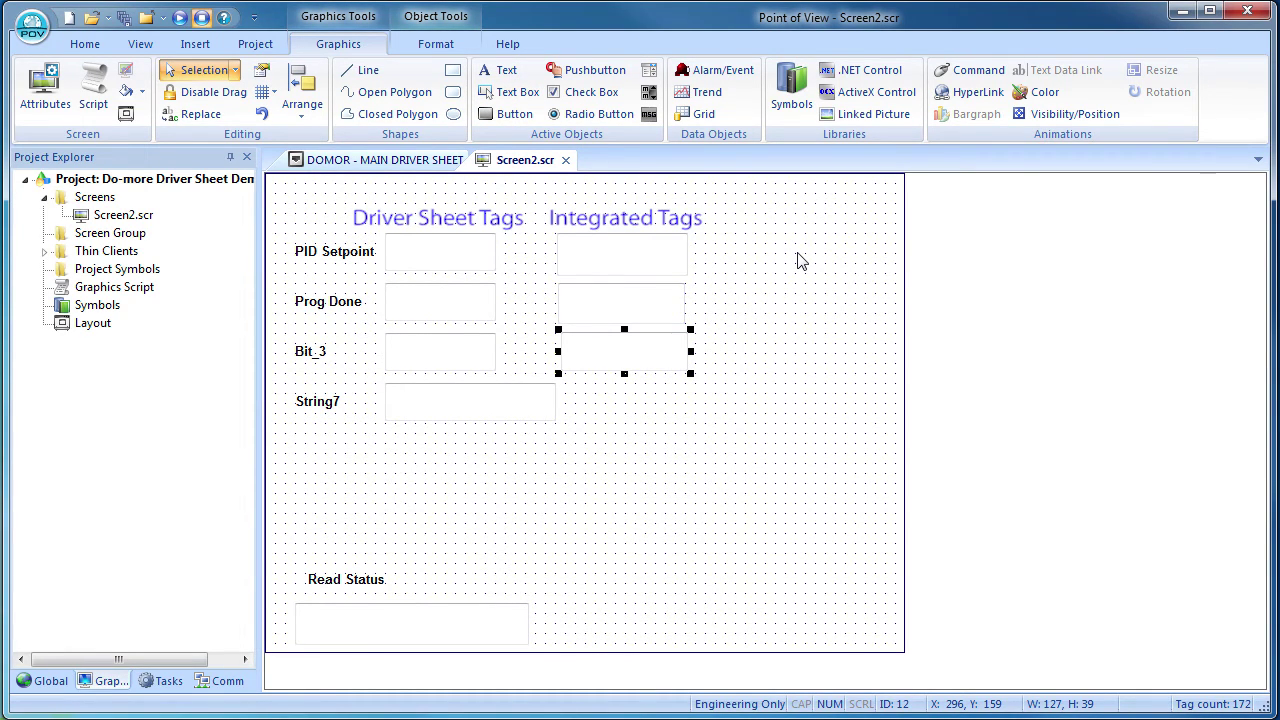
# Step: Draw a new text box to the right of String7
pyautogui.click(501, 94)
pyautogui.moveTo(568, 385); pyautogui.dragTo(727, 425)
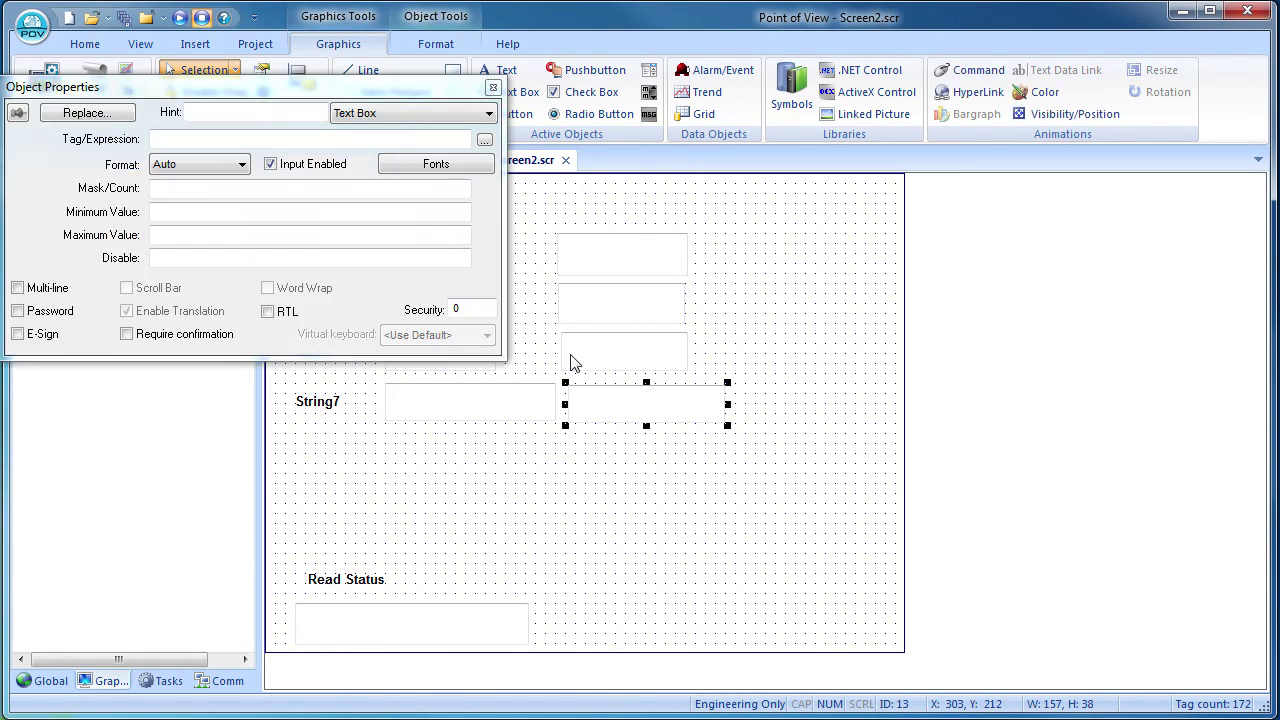
pyautogui.click(484, 139)
pyautogui.moveTo(242, 21); pyautogui.dragTo(464, 48)
# Step: Link the box to the integrated tag NewStringBlock07, then return to the DOMOR main driver sheet
pyautogui.click(107, 166)
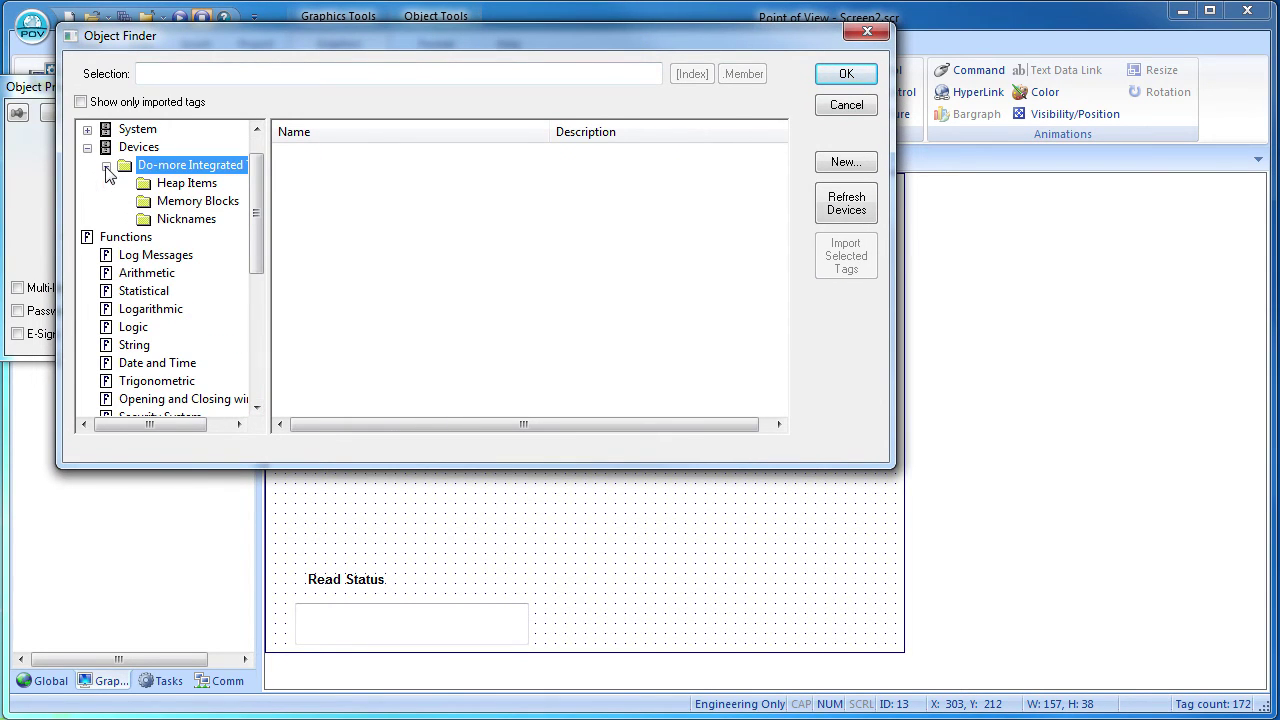
pyautogui.click(148, 221)
pyautogui.click(150, 220)
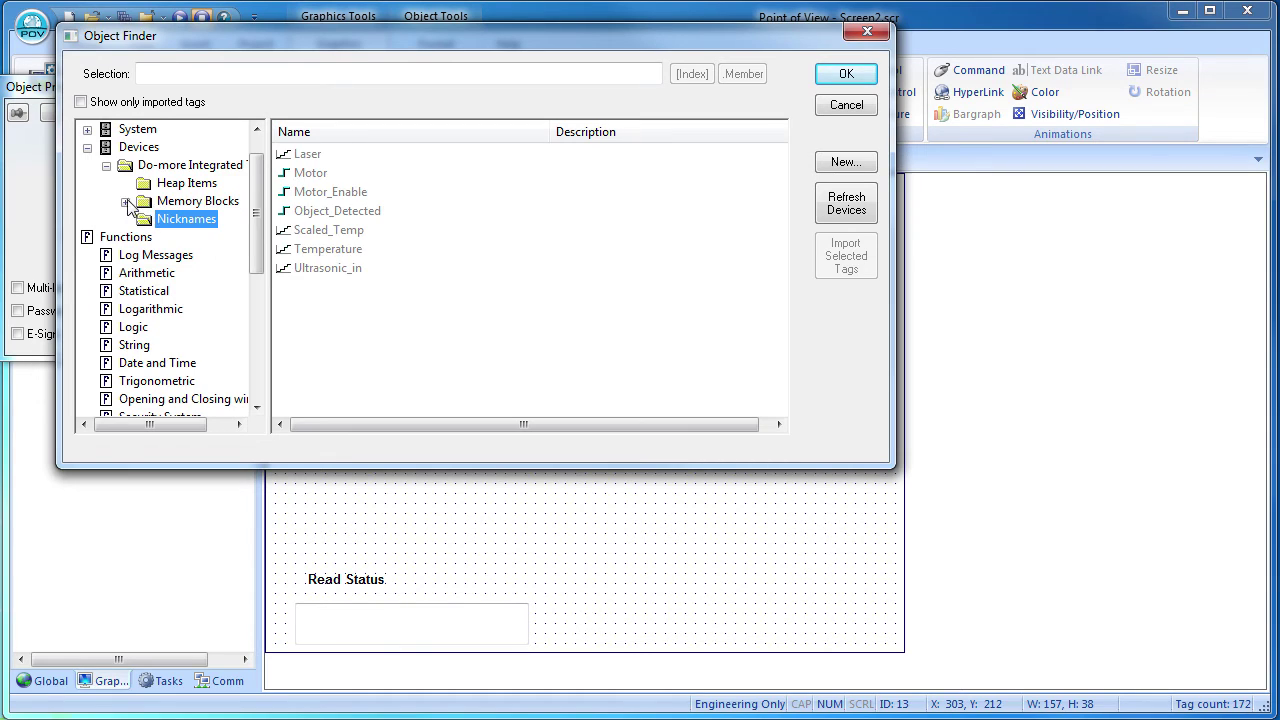
pyautogui.click(125, 202)
pyautogui.moveTo(256, 215); pyautogui.dragTo(256, 265)
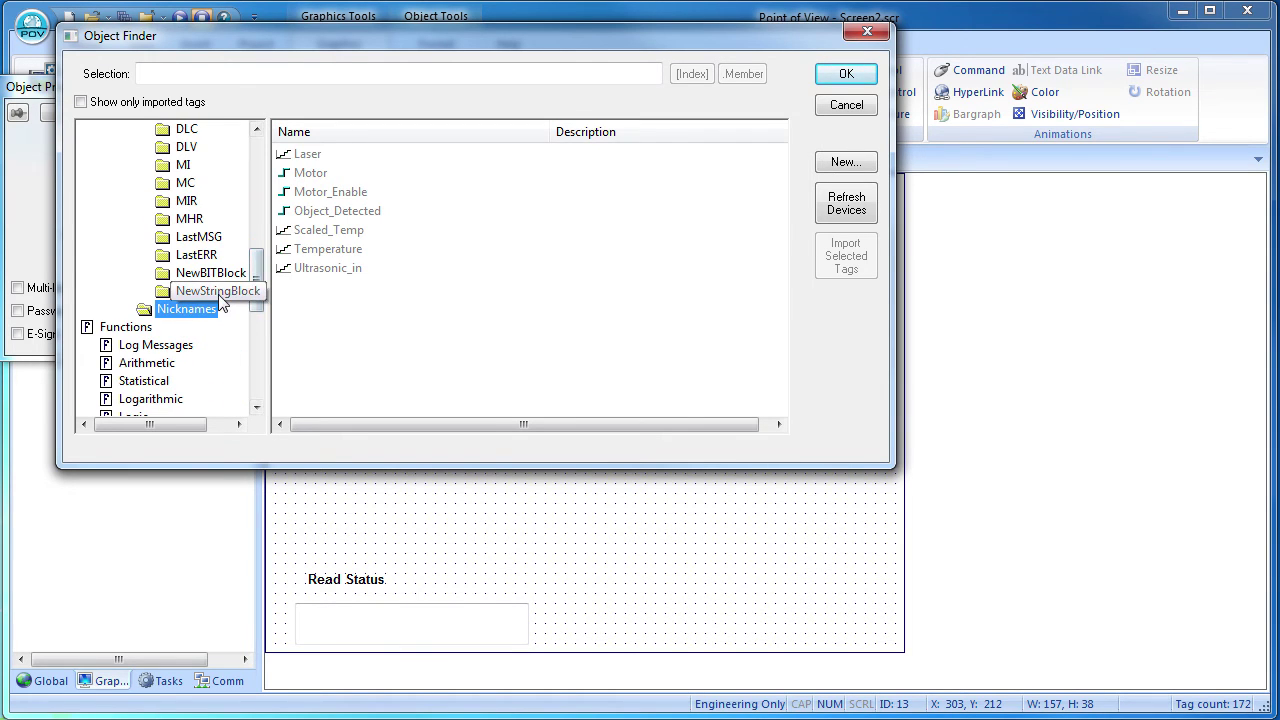
pyautogui.click(215, 291)
pyautogui.click(350, 287)
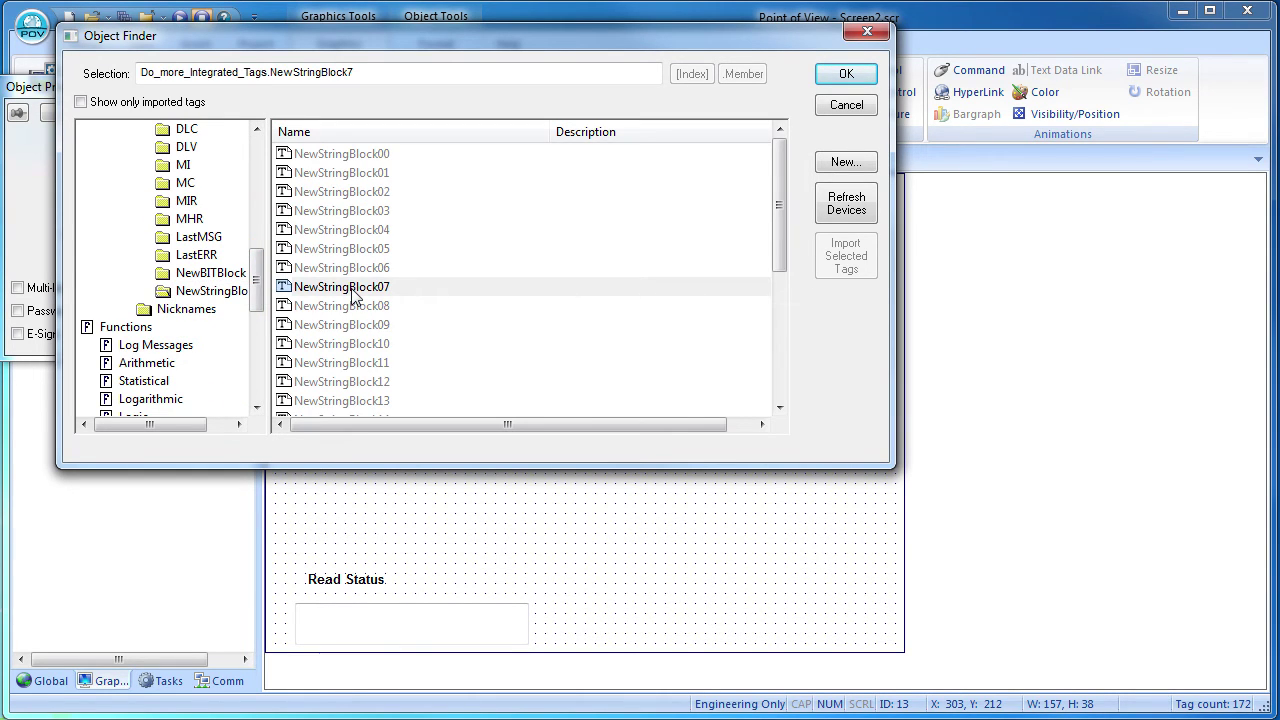
pyautogui.doubleClick(352, 290)
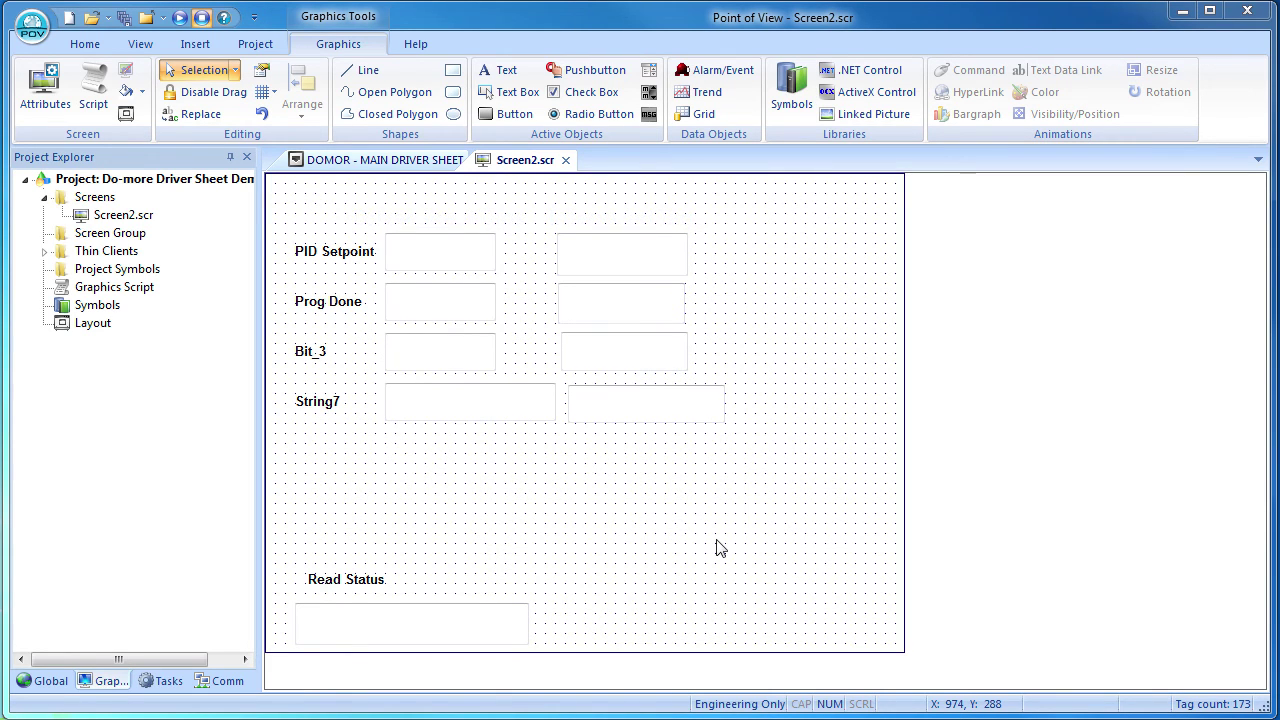
pyautogui.click(343, 161)
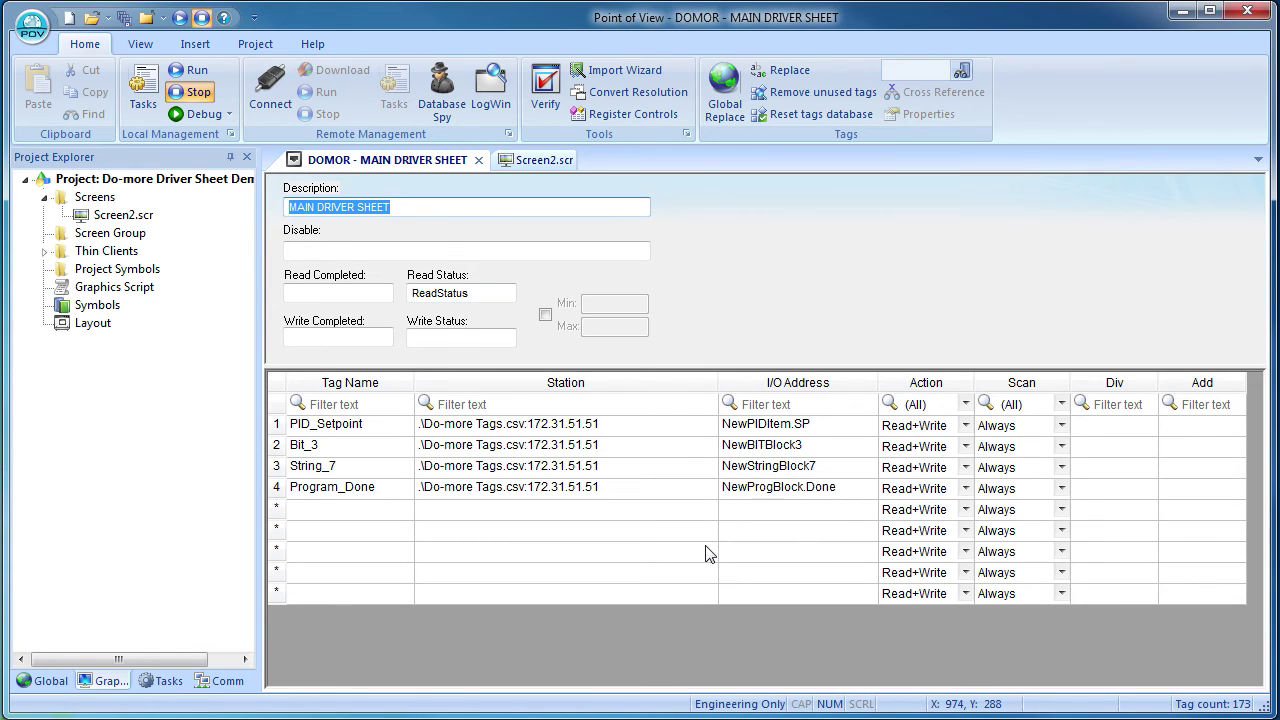
pyautogui.click(226, 680)
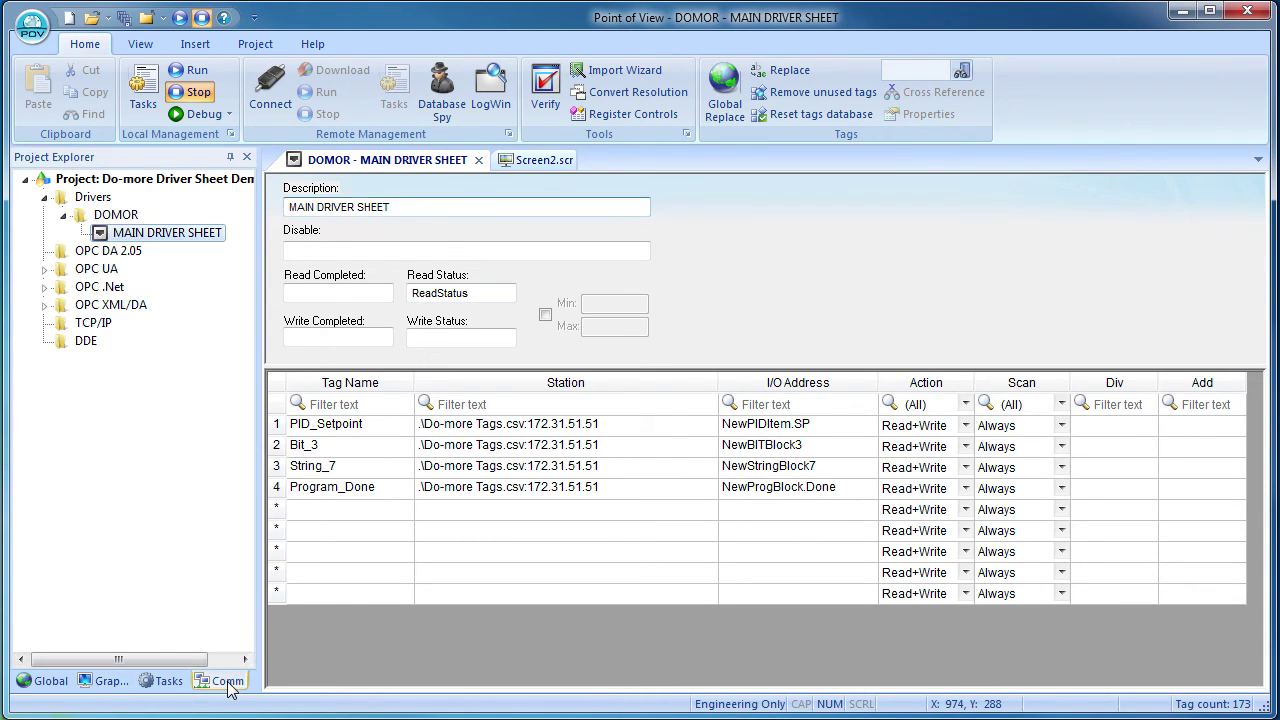
# Step: Insert a new empty DOMOR001 standard driver sheet under the DOMOR driver
pyautogui.rightClick(104, 218)
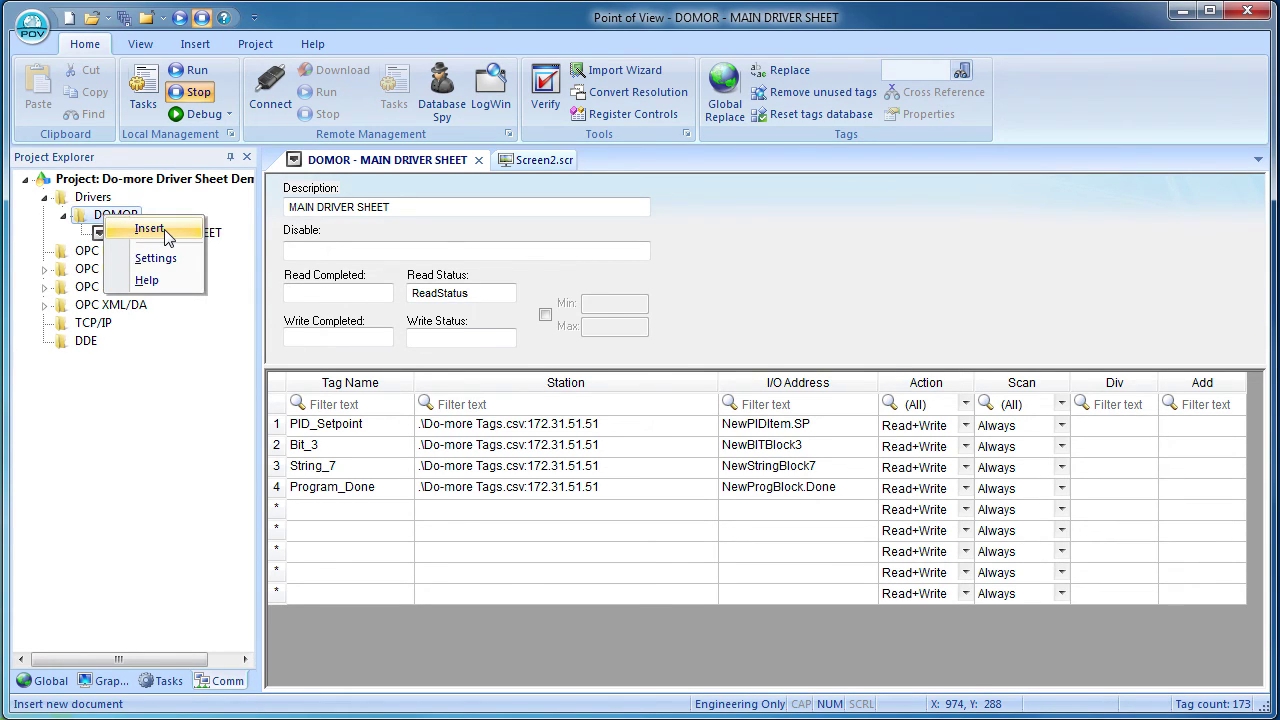
pyautogui.click(150, 229)
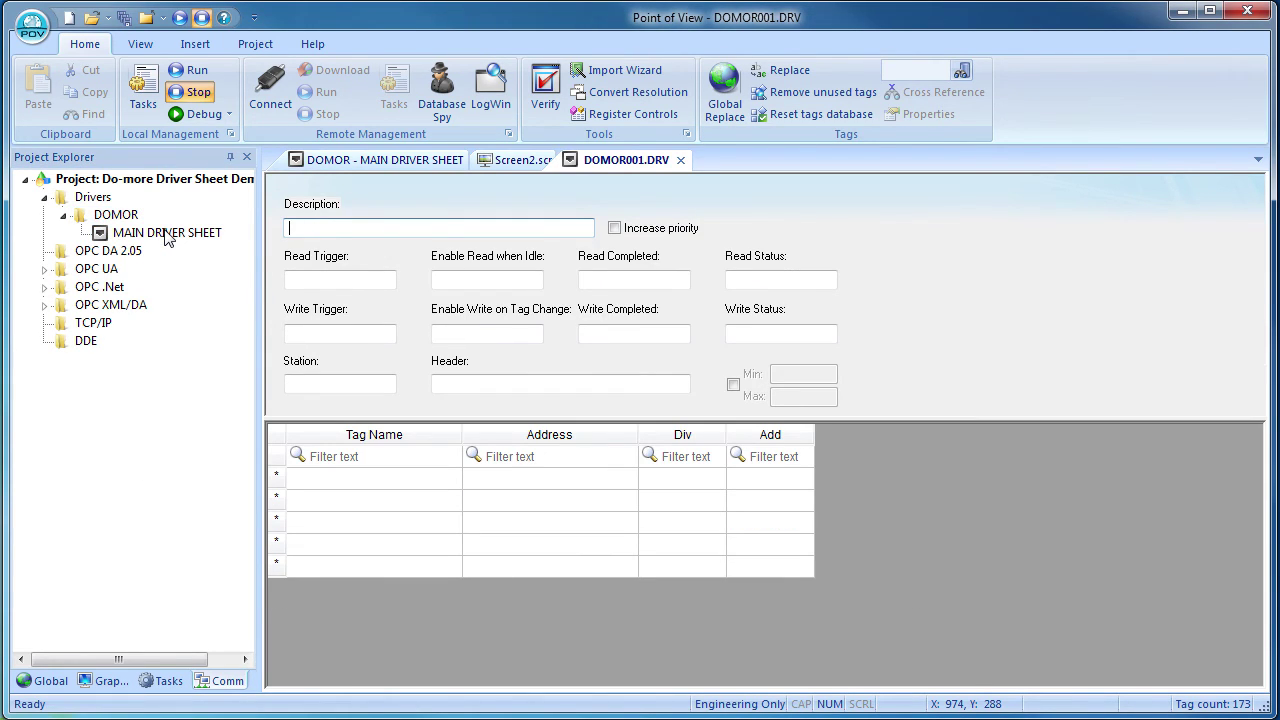